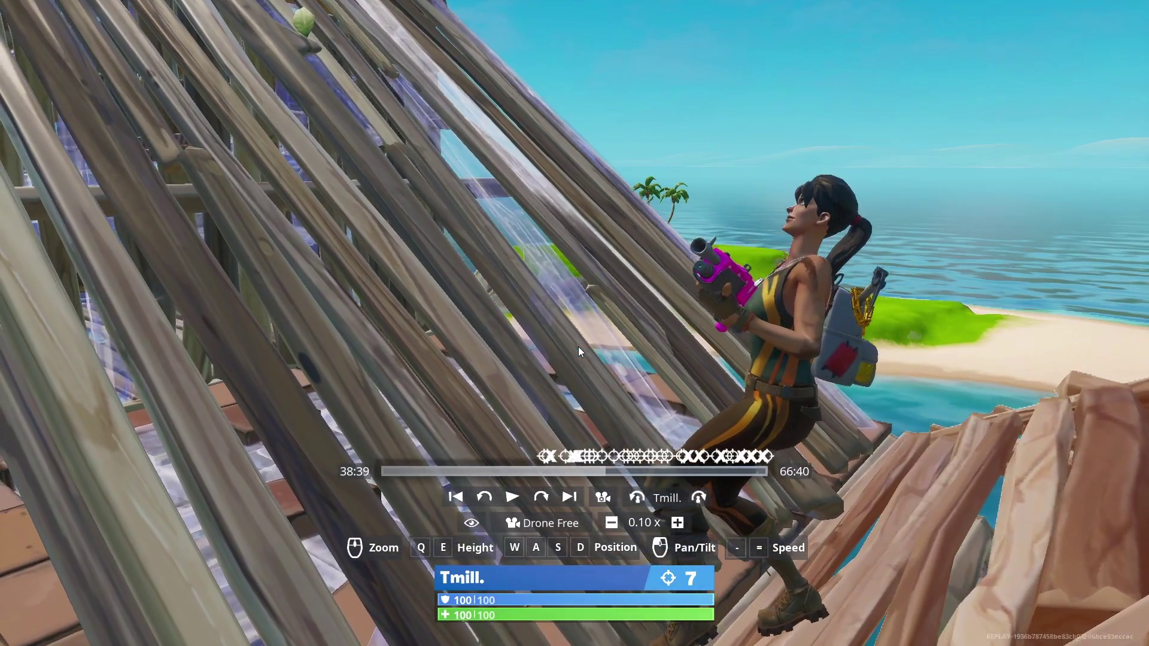
# Fly the free drone camera along and around the wooden ramp in the paused replay to examine the scene from other angles
pyautogui.press('a')
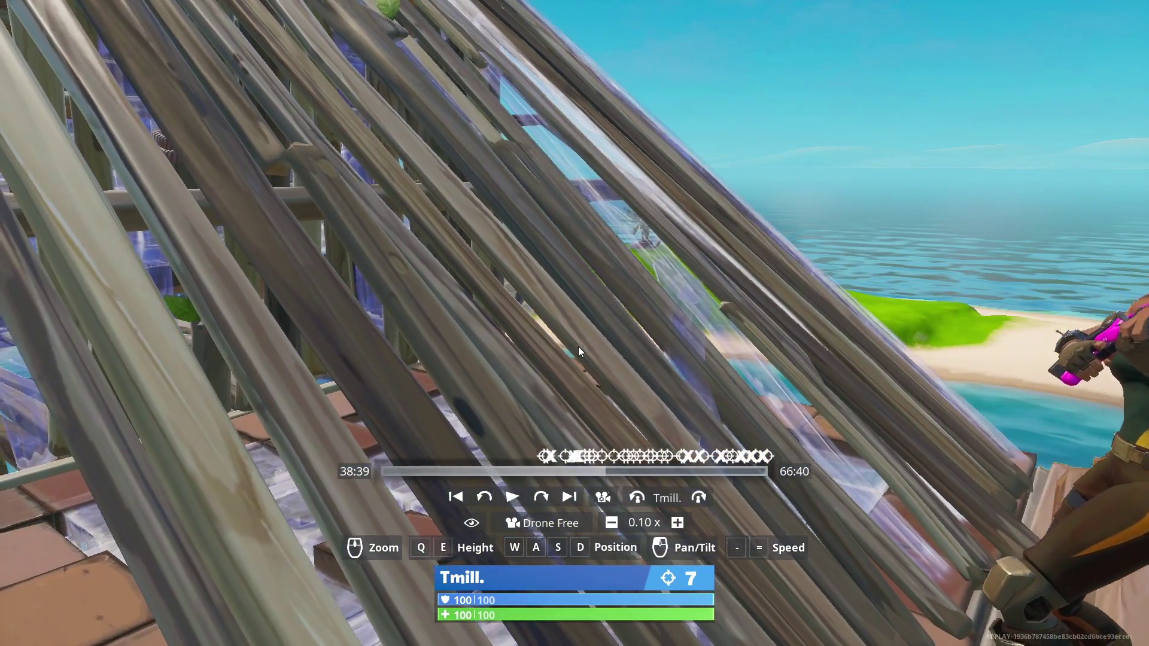
pyautogui.press('a')
pyautogui.press('w')
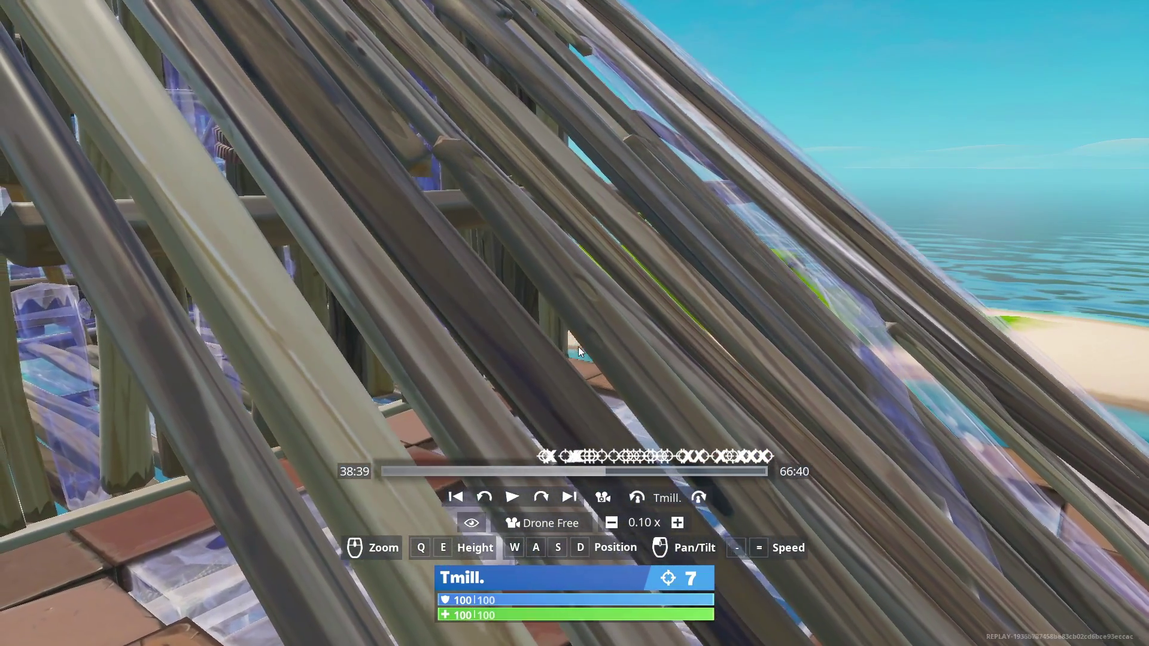
pyautogui.press('a')
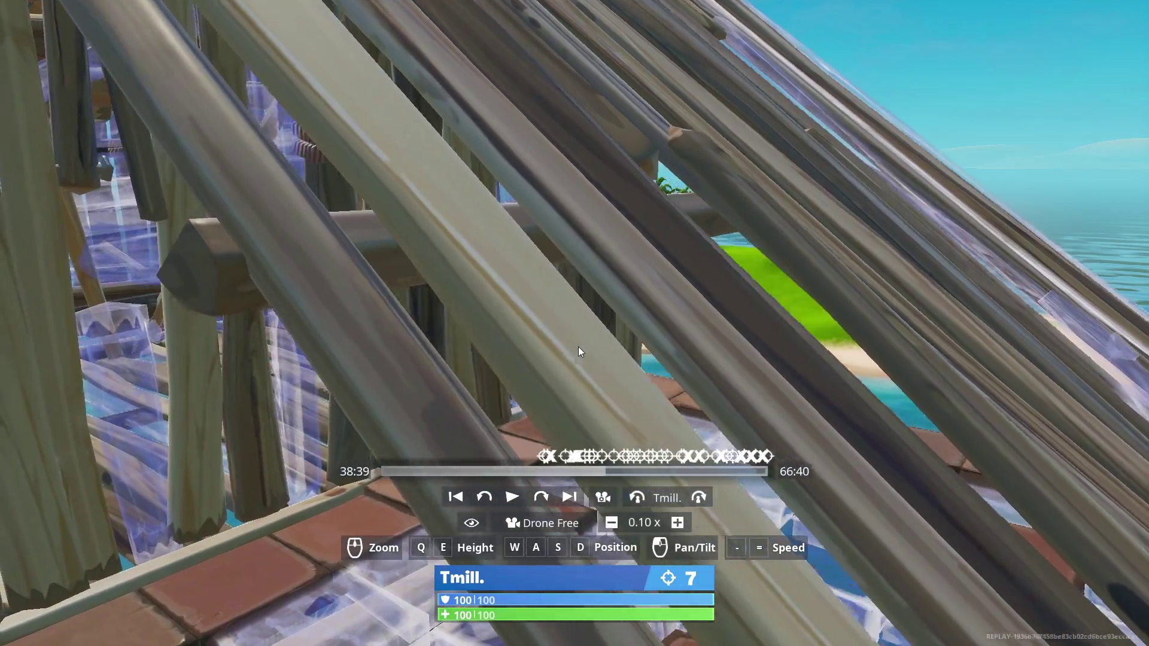
pyautogui.press('a')
pyautogui.press('w')
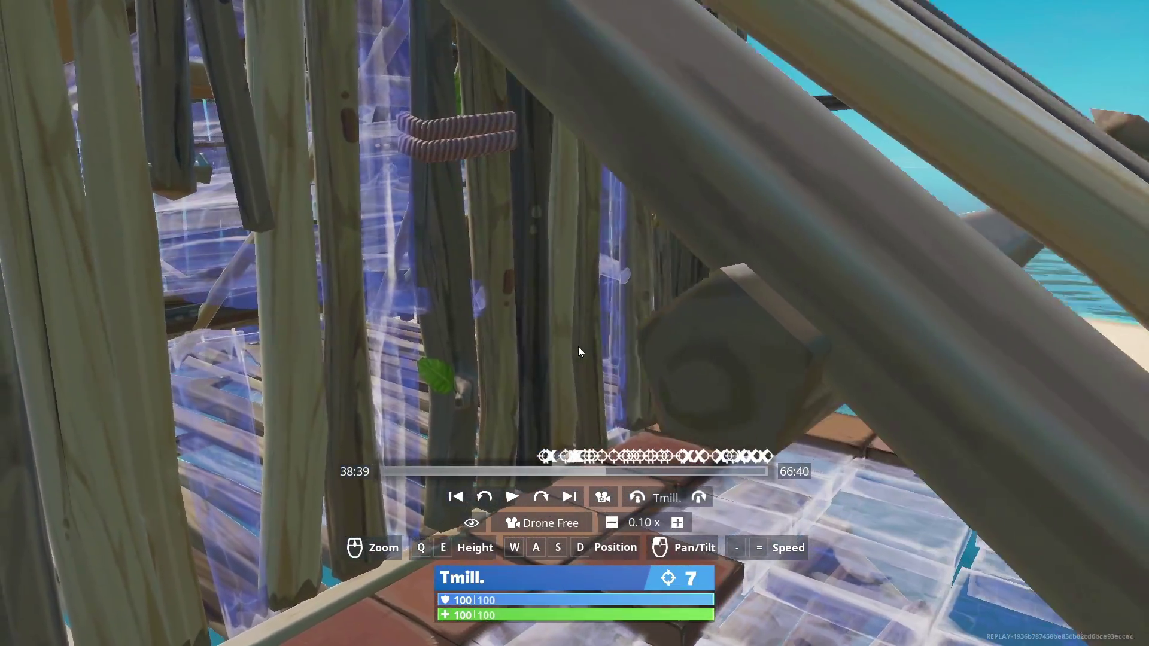
pyautogui.moveTo(578, 347); pyautogui.dragTo(874, 324)
pyautogui.press('a')
pyautogui.moveTo(574, 323); pyautogui.dragTo(982, 317)
pyautogui.press('w')
pyautogui.press('d')
pyautogui.press('w')
pyautogui.moveTo(574, 324); pyautogui.dragTo(619, 307)
pyautogui.press('w')
pyautogui.press('s')
pyautogui.press('s')
pyautogui.press('s')
pyautogui.press('a')
pyautogui.press('w')
pyautogui.press('s')
pyautogui.press('w')
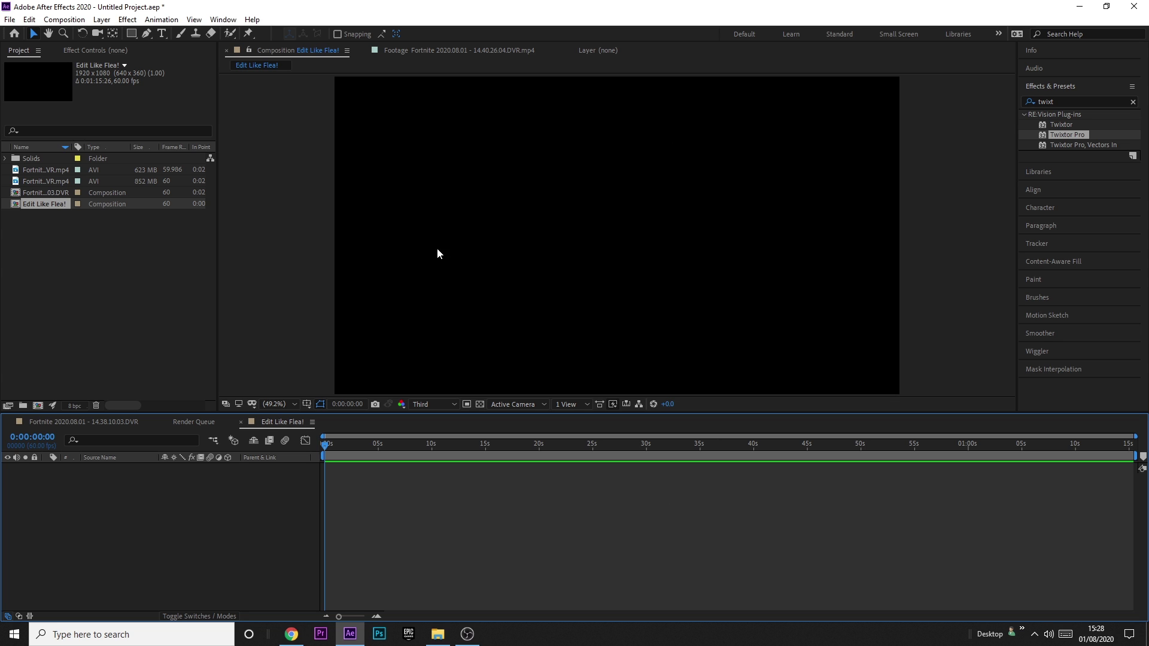
# Switch to After Effects, set the 14.40.26.04 clip's In point to 0:02:10:40, and add the clip to the Edit Like Flea! composition
pyautogui.click(26, 217)
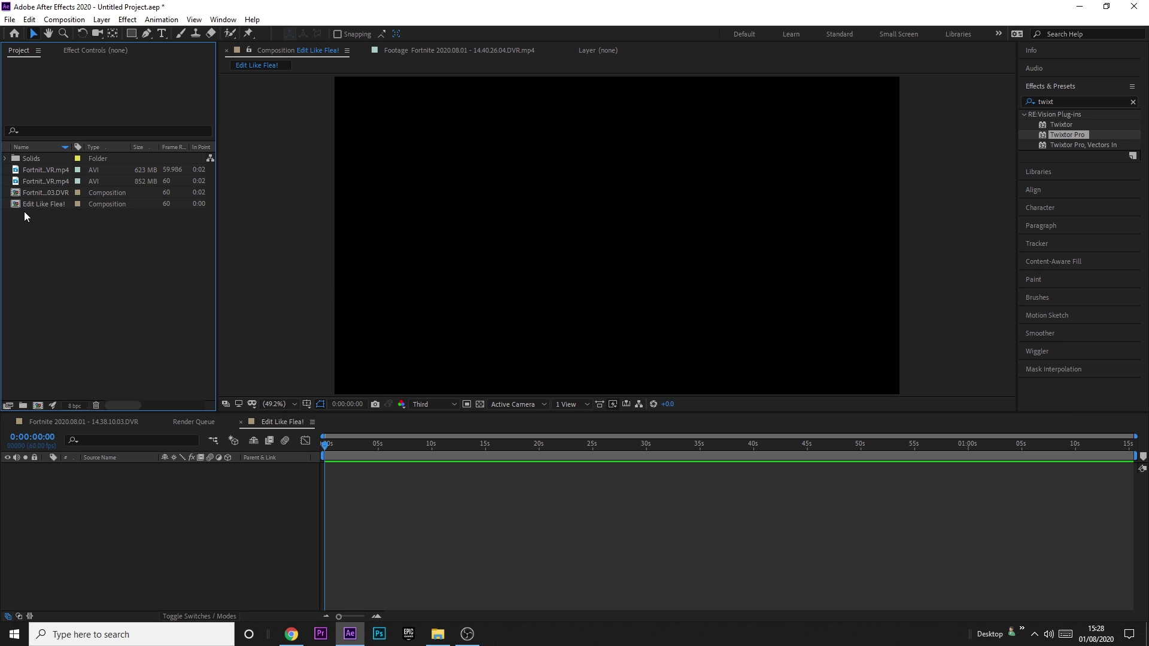
pyautogui.doubleClick(43, 170)
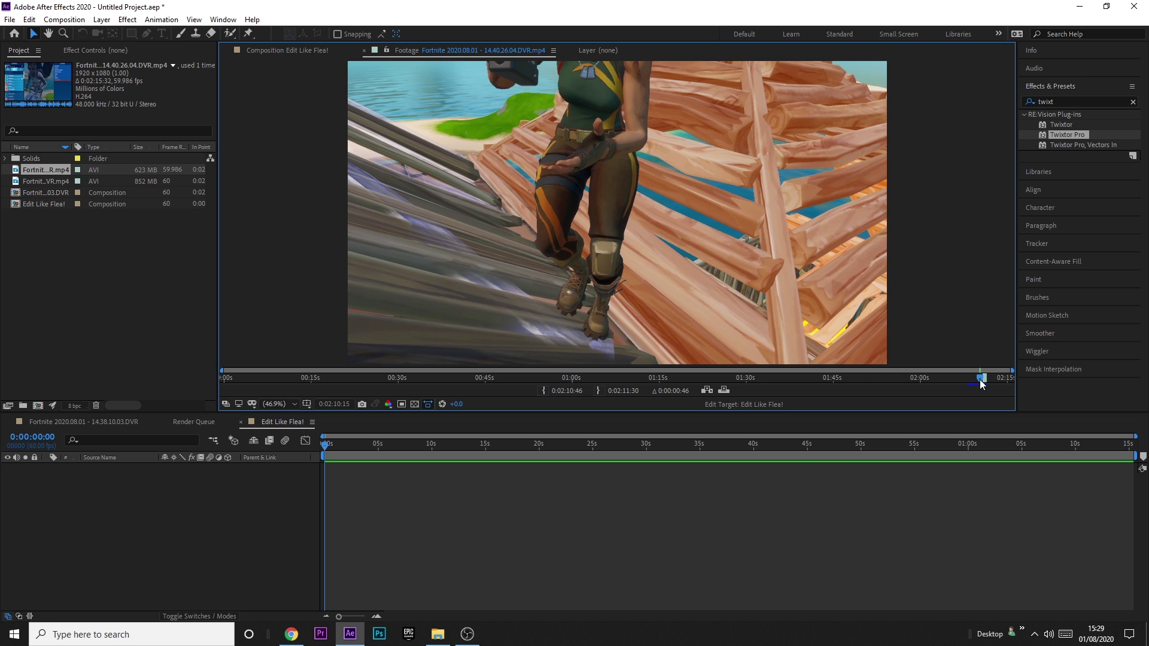
pyautogui.moveTo(982, 384); pyautogui.dragTo(984, 384)
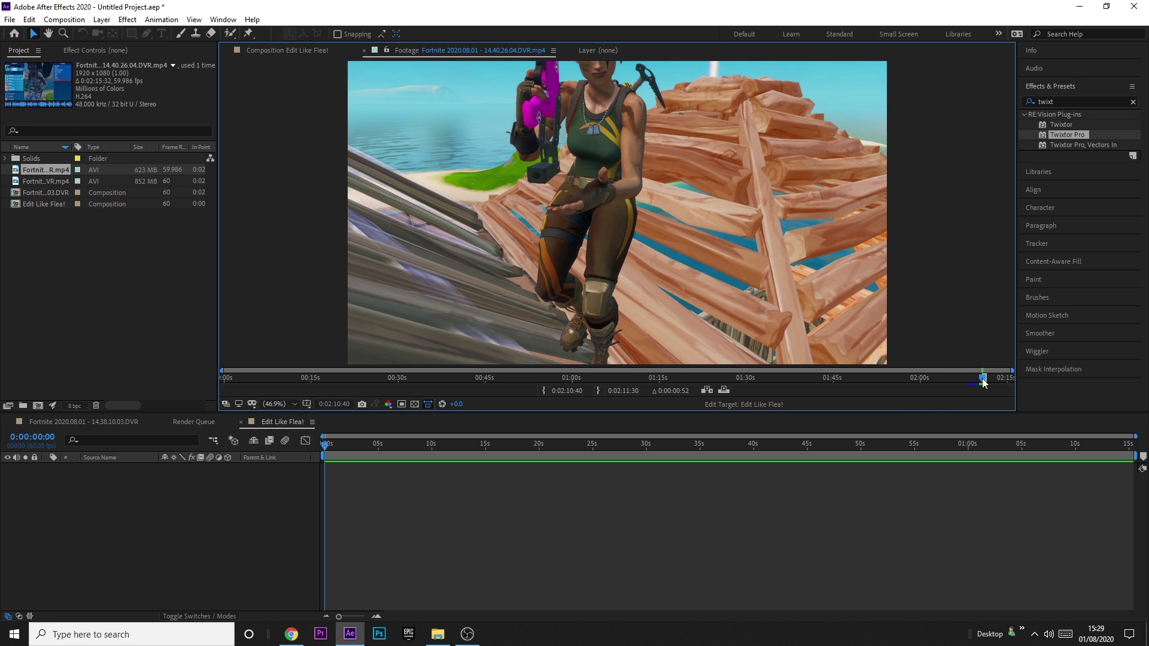
pyautogui.press('space')
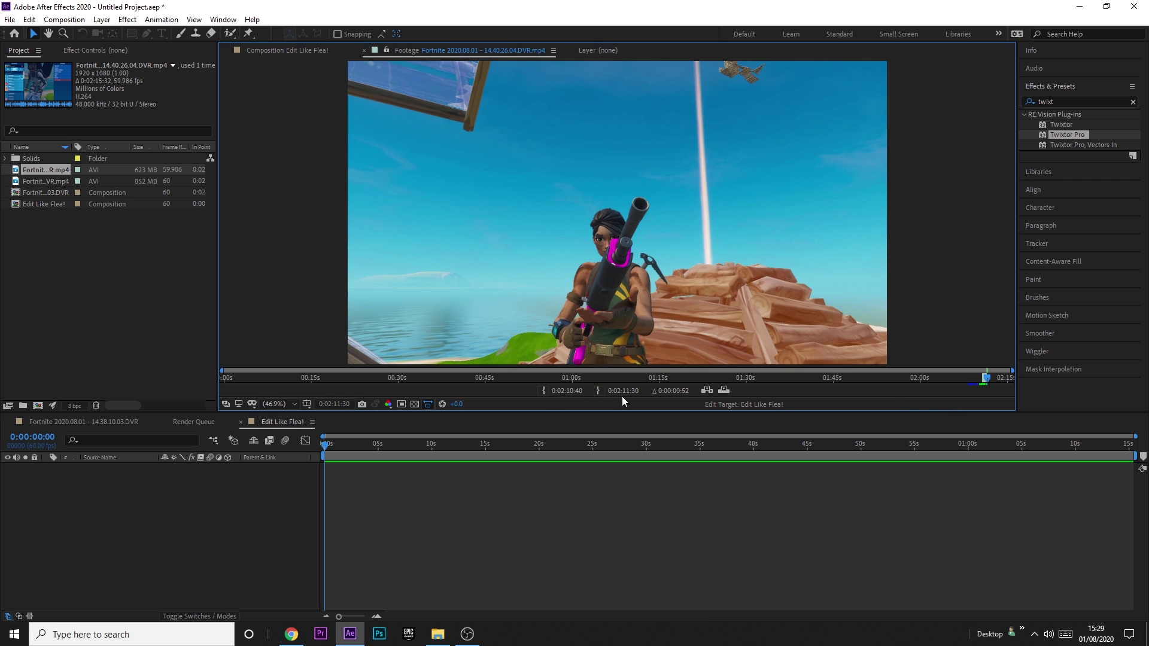
pyautogui.moveTo(35, 169); pyautogui.dragTo(330, 331)
pyautogui.moveTo(298, 494); pyautogui.dragTo(297, 494)
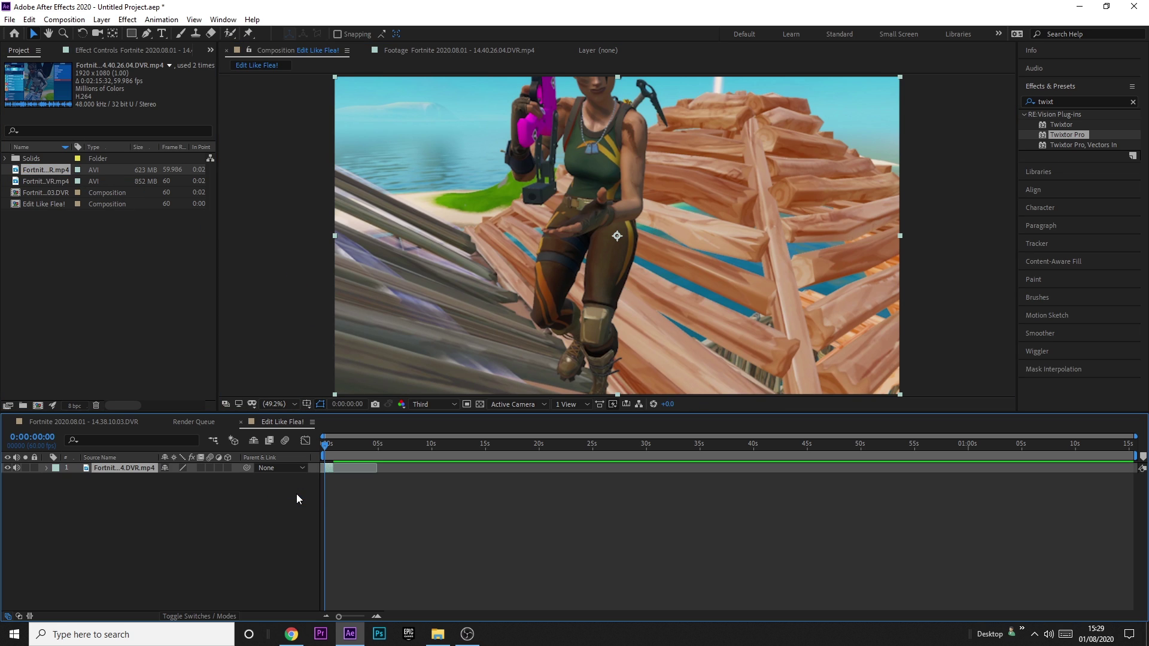
# Add the 14.38.10.03 clip beneath the first, align it to the composition's start, and trim its end to match the first clip's
pyautogui.doubleClick(42, 178)
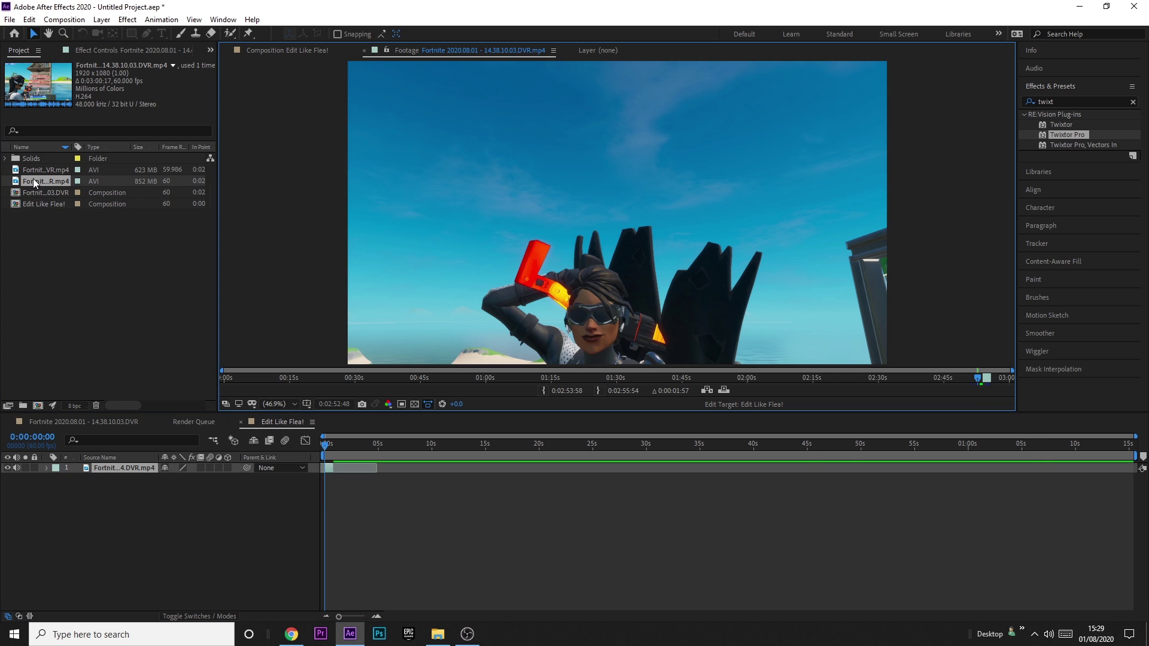
pyautogui.moveTo(33, 178); pyautogui.dragTo(340, 471)
pyautogui.scroll(7, 325, 492)
pyautogui.scroll(-4, 503, 479)
pyautogui.scroll(4, 327, 508)
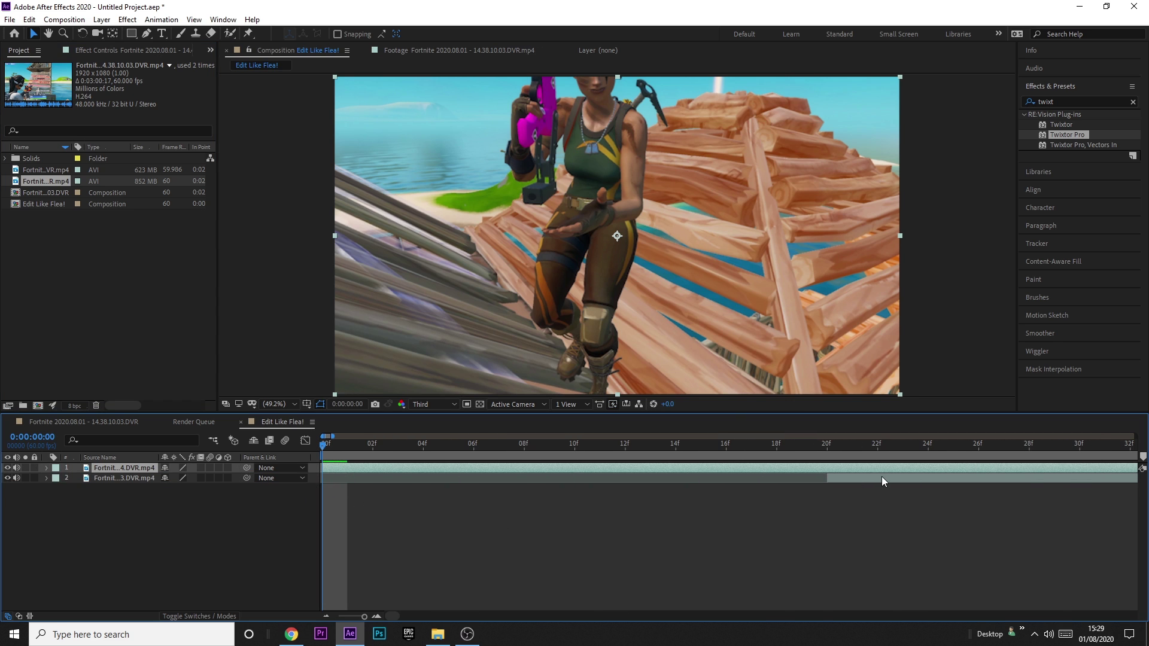
pyautogui.moveTo(881, 478); pyautogui.dragTo(363, 480)
pyautogui.press(';')
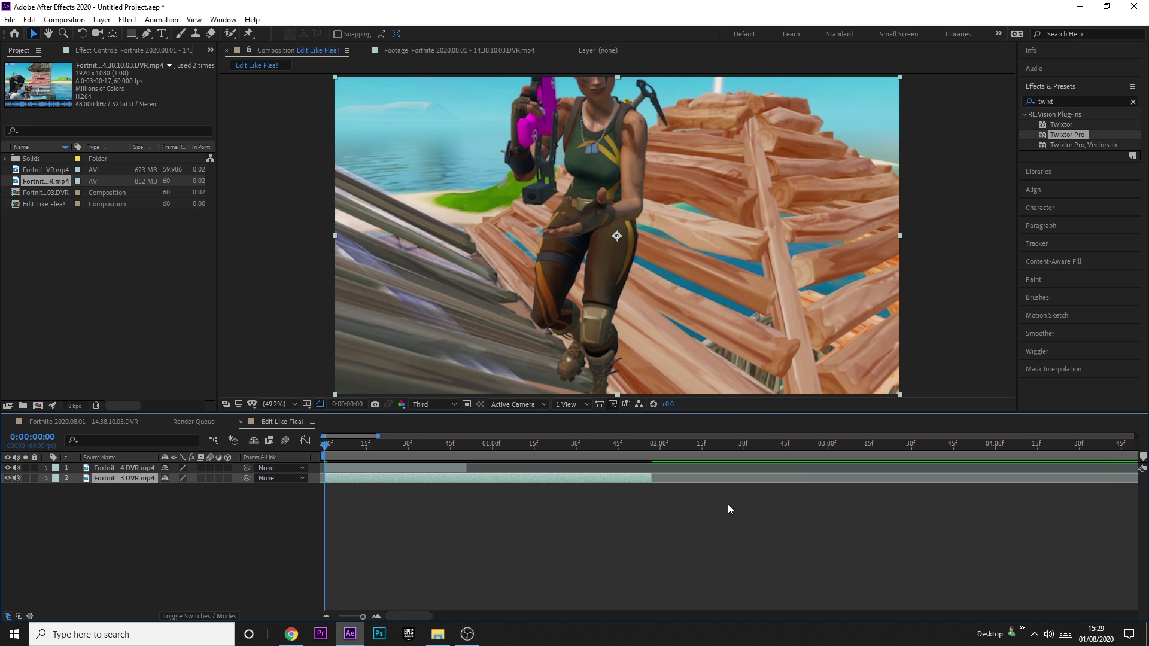
pyautogui.moveTo(649, 478); pyautogui.dragTo(468, 479)
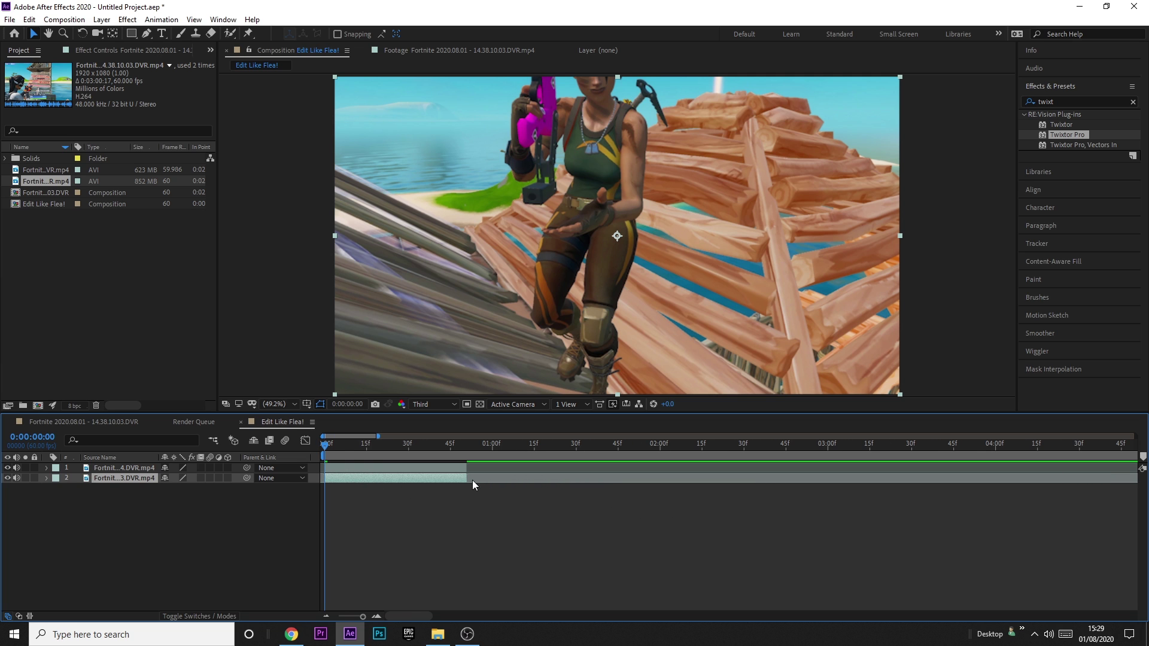
# Go to 0:00:00:20 and shift the upper clip sideways to an X position of 1539
pyautogui.moveTo(365, 457)
pyautogui.mouseDown()
pyautogui.moveTo(416, 450)
pyautogui.moveTo(381, 444)
pyautogui.mouseUp()
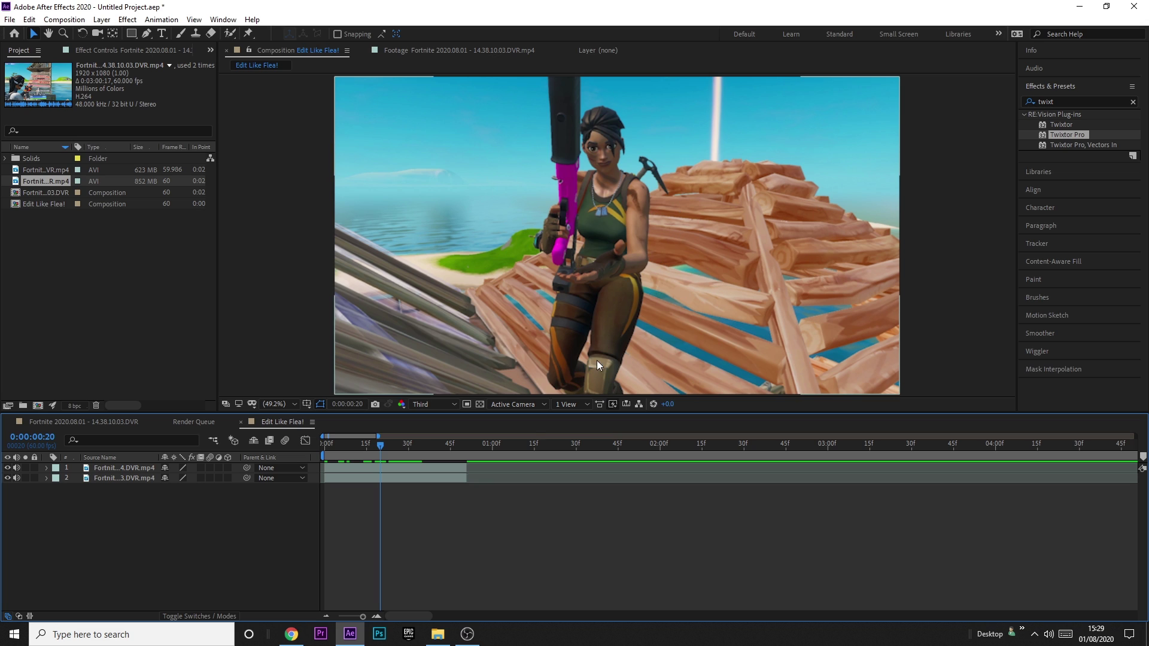
pyautogui.click(376, 466)
pyautogui.press('p')
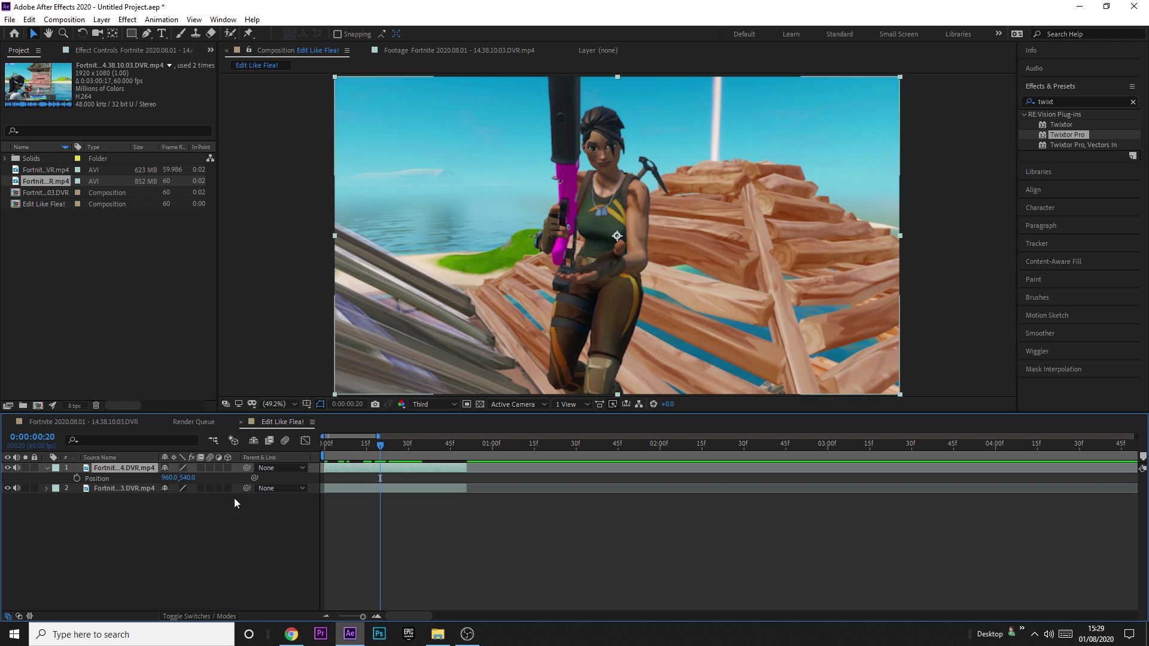
pyautogui.moveTo(170, 478); pyautogui.dragTo(414, 470)
pyautogui.moveTo(162, 478); pyautogui.dragTo(365, 491)
# Set the lower clip's X position to 497 and the upper clip's to 1583, and collapse both layers' properties
pyautogui.click(364, 488)
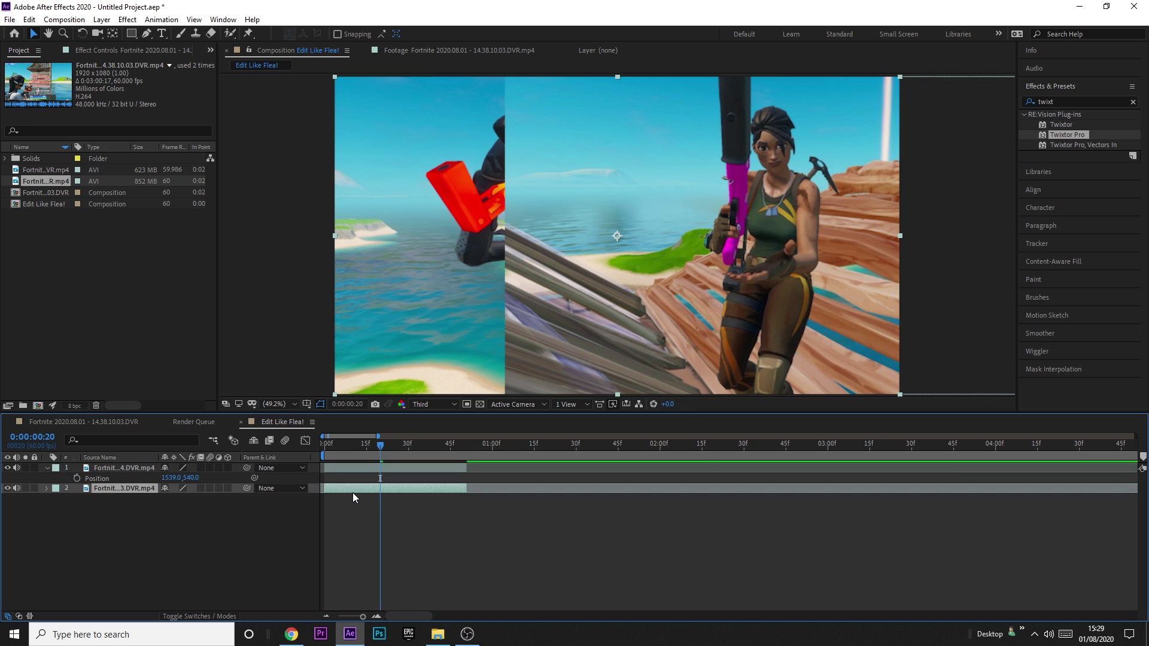
pyautogui.press('p')
pyautogui.moveTo(161, 498); pyautogui.dragTo(99, 513)
pyautogui.moveTo(171, 478); pyautogui.dragTo(170, 502)
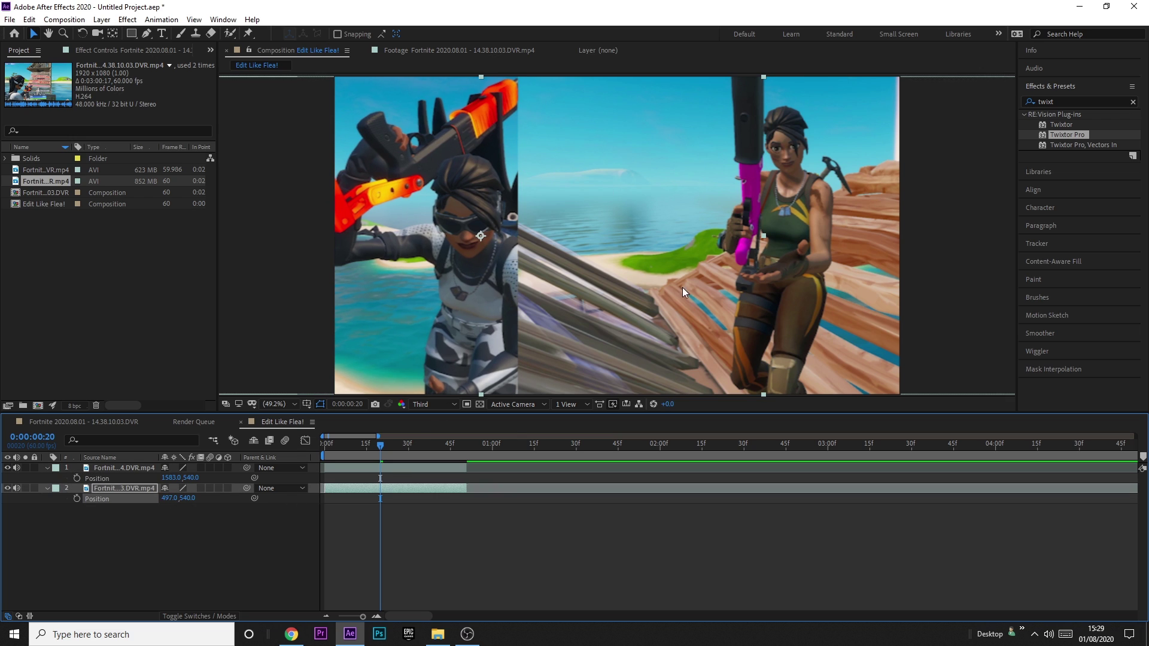
pyautogui.click(209, 519)
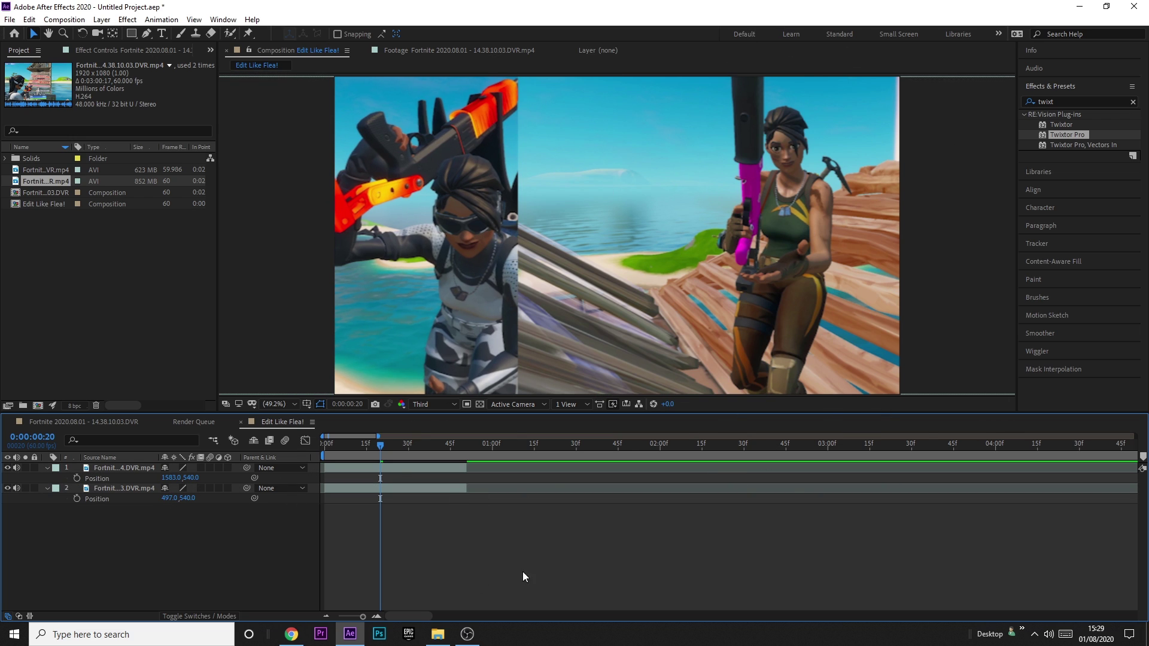
pyautogui.click(47, 489)
pyautogui.click(46, 468)
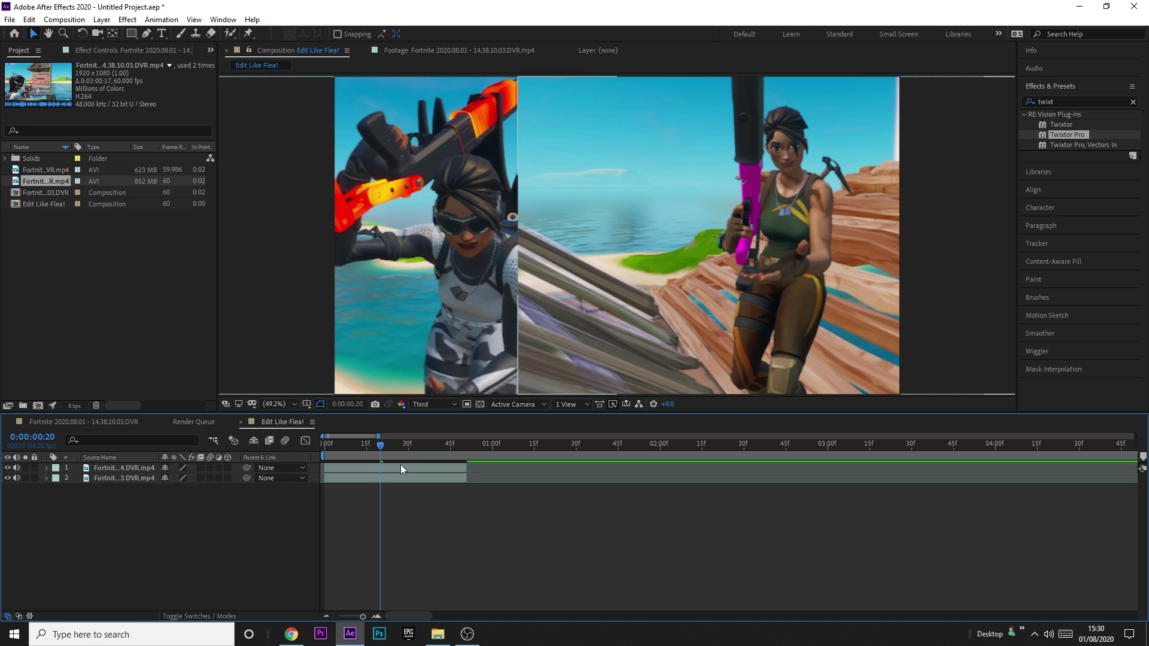
# Draw a closed four-point Pen mask on the upper clip around its character, with a slanted edge dividing the two clips
pyautogui.click(438, 468)
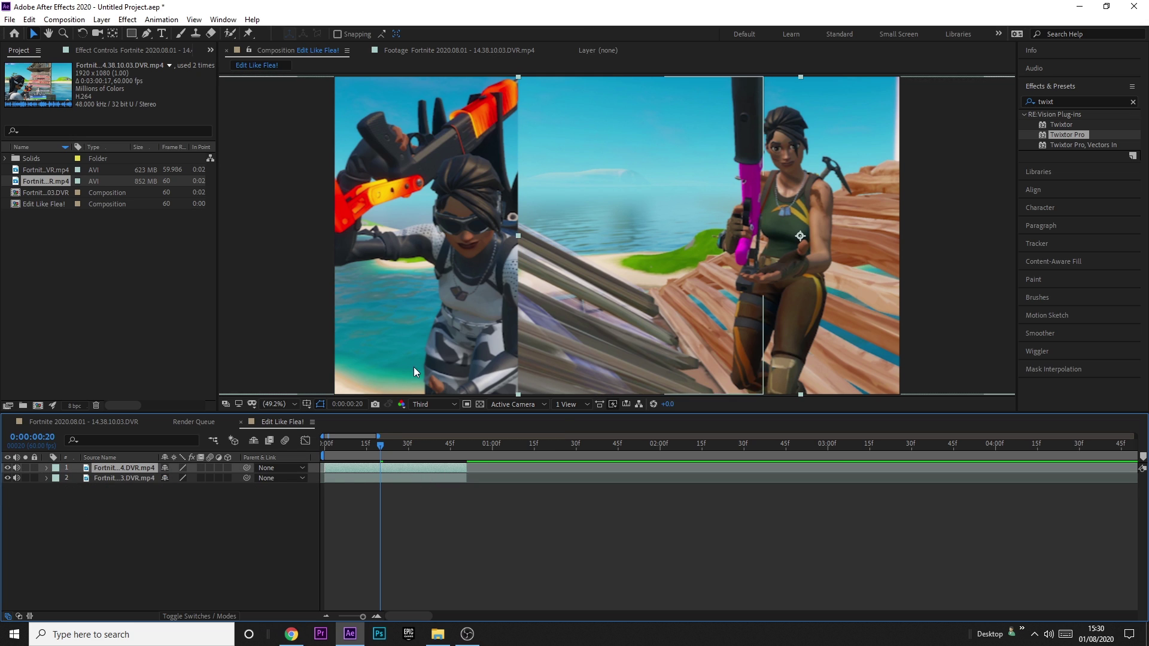
pyautogui.click(146, 34)
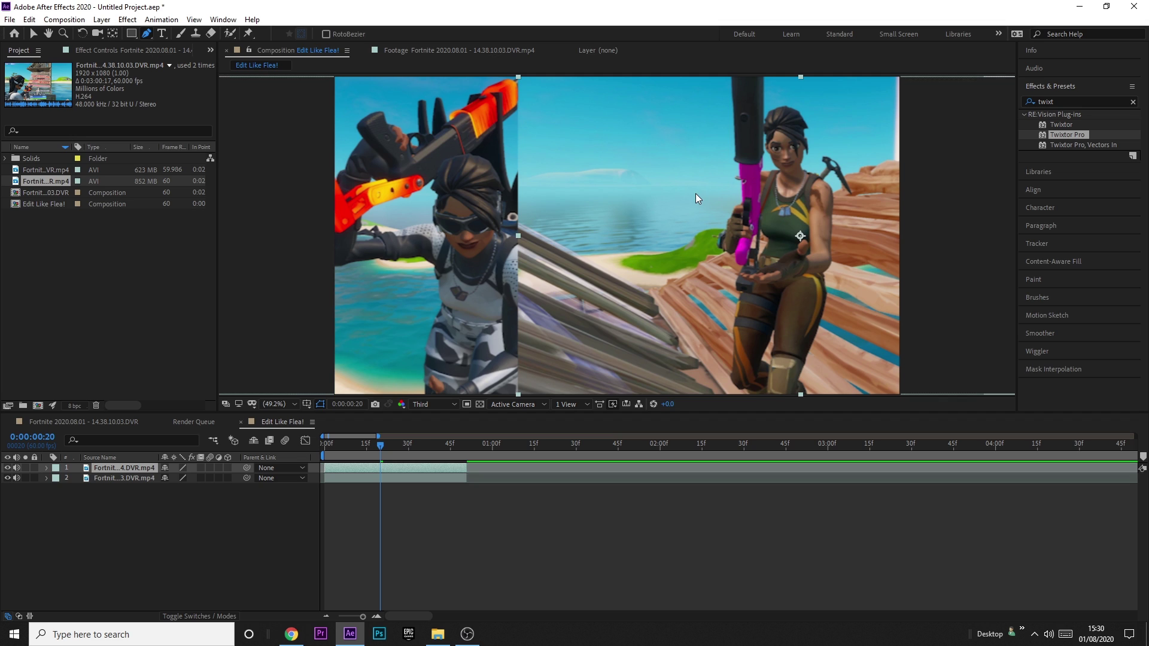
pyautogui.scroll(-2, 697, 190)
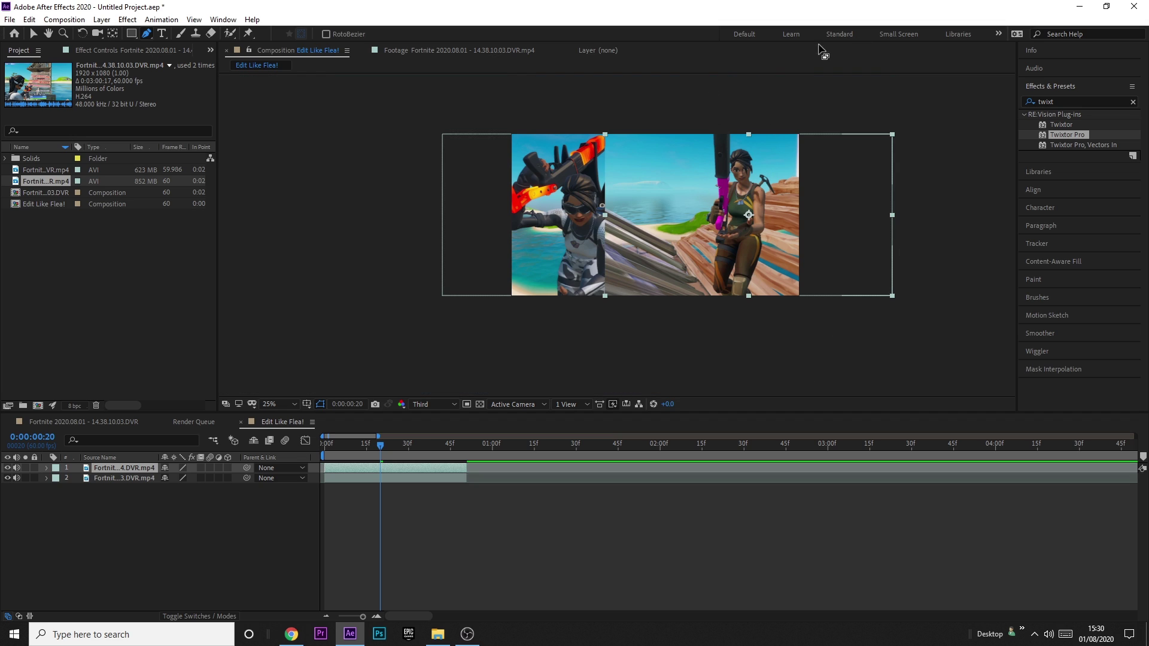
pyautogui.click(625, 305)
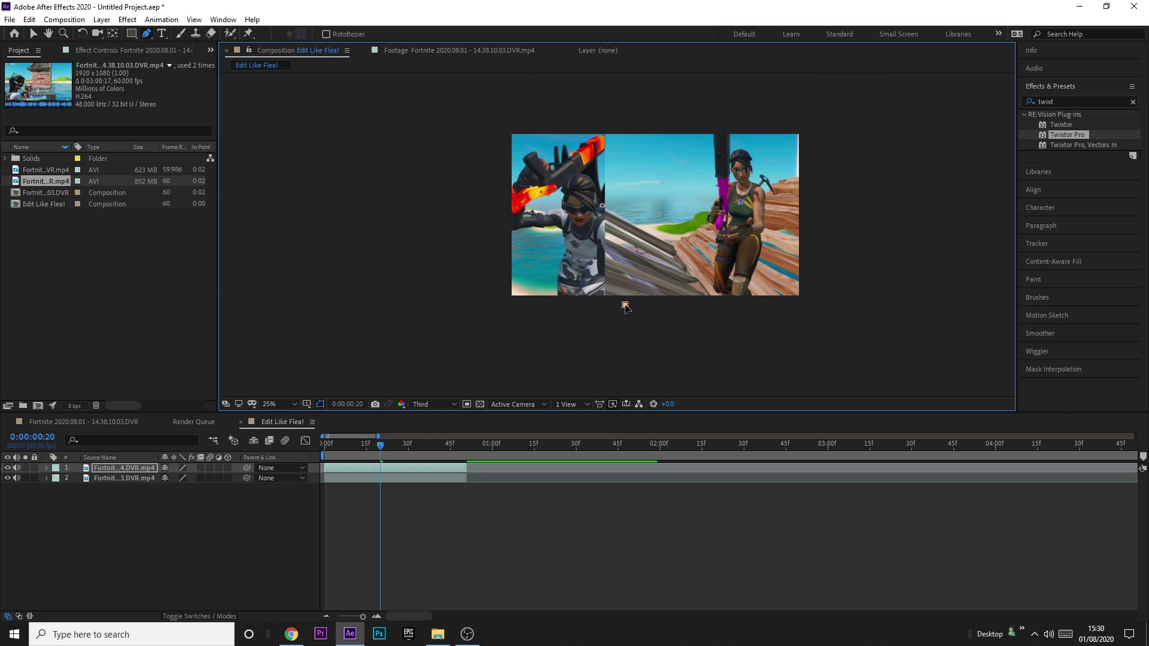
pyautogui.click(663, 123)
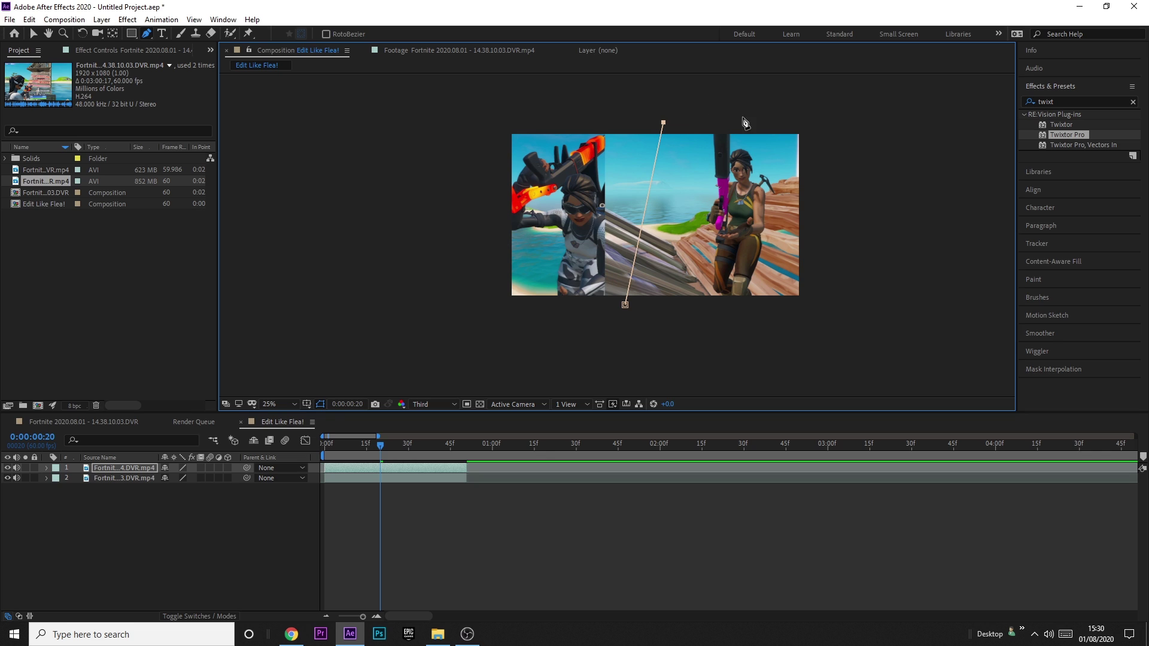
pyautogui.click(826, 121)
pyautogui.click(832, 309)
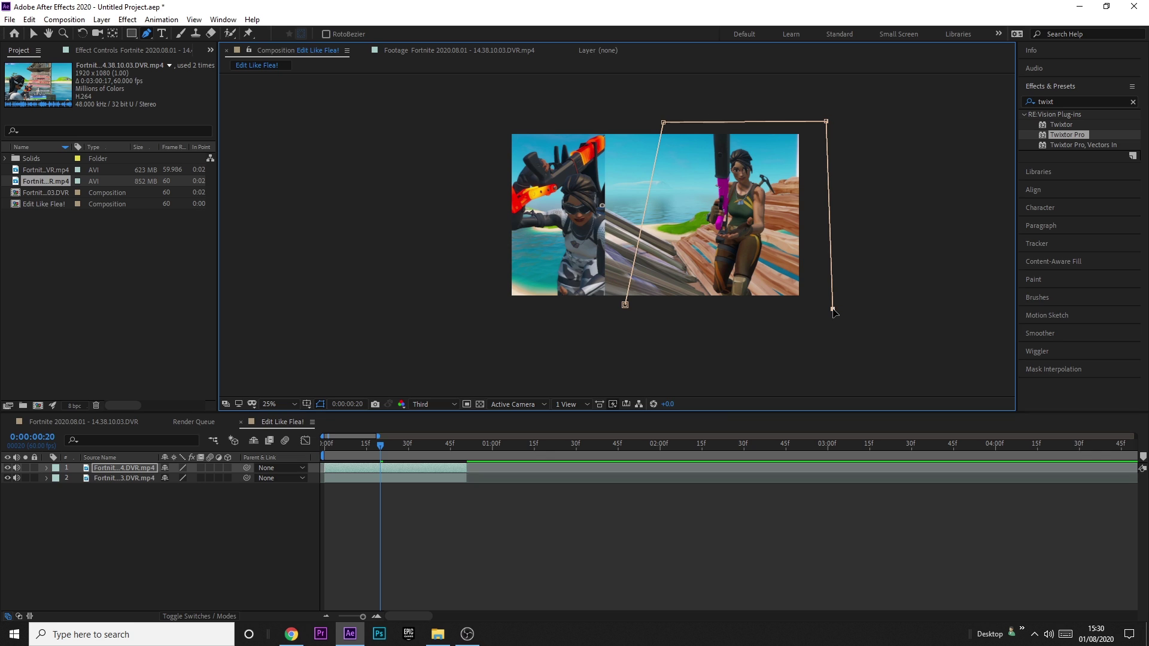
pyautogui.click(625, 305)
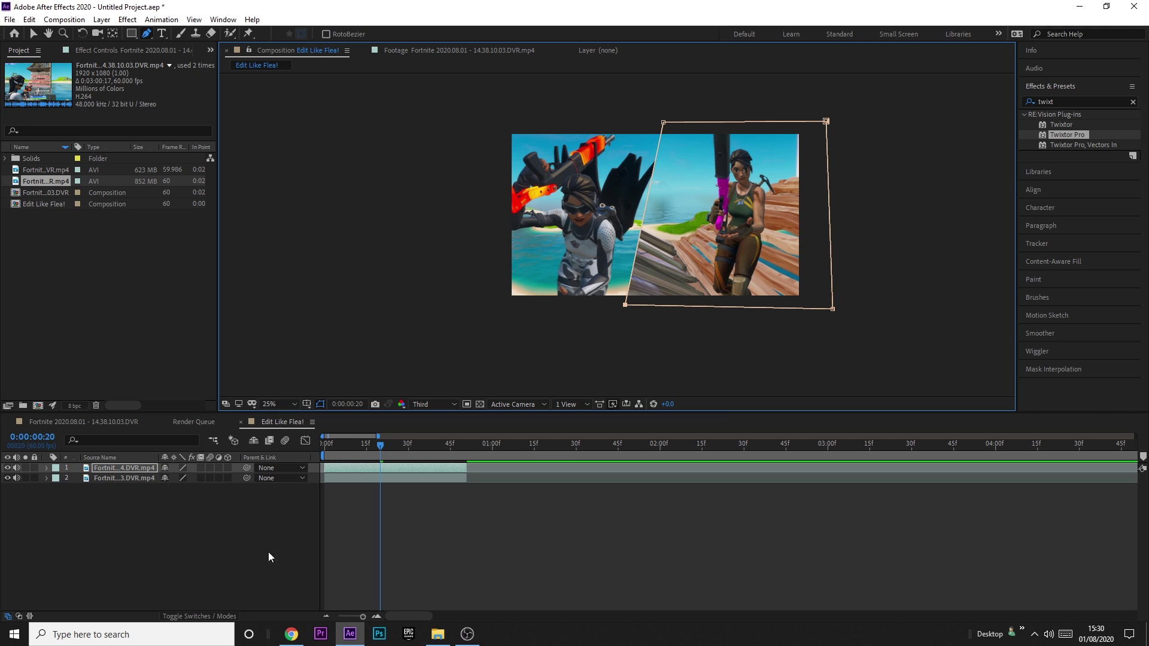
# Shift the upper clip's whole mask slightly to the right, away from the lower clip's character, and deselect the layer
pyautogui.click(218, 519)
pyautogui.scroll(2, 631, 200)
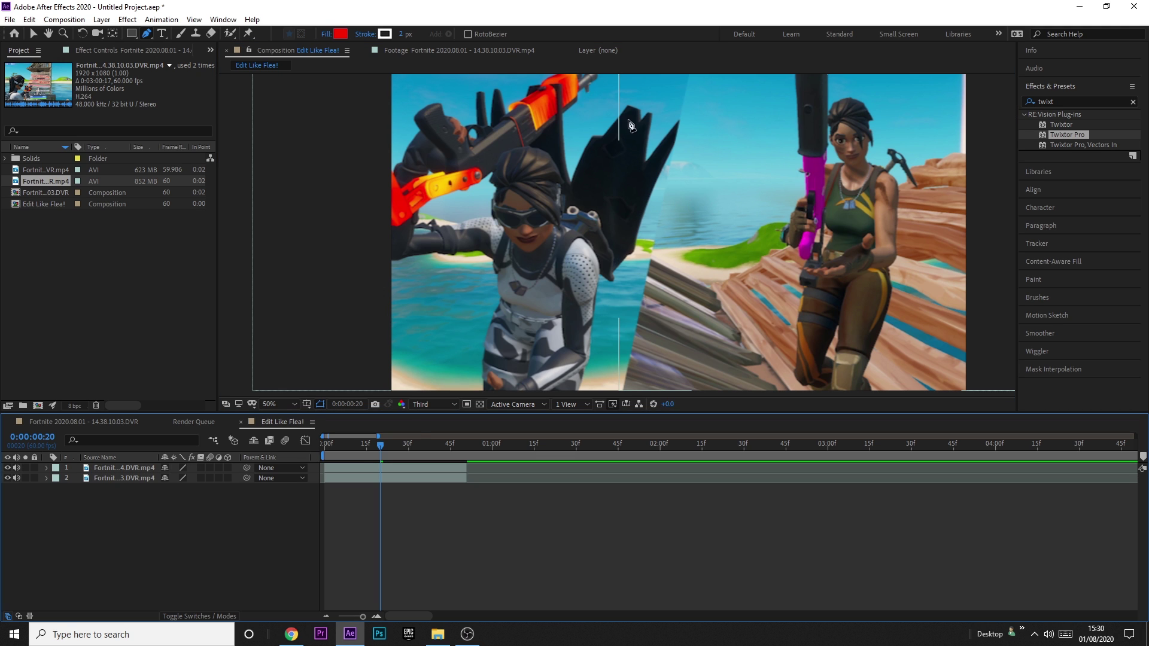
pyautogui.scroll(-2, 688, 220)
pyautogui.scroll(1, 735, 214)
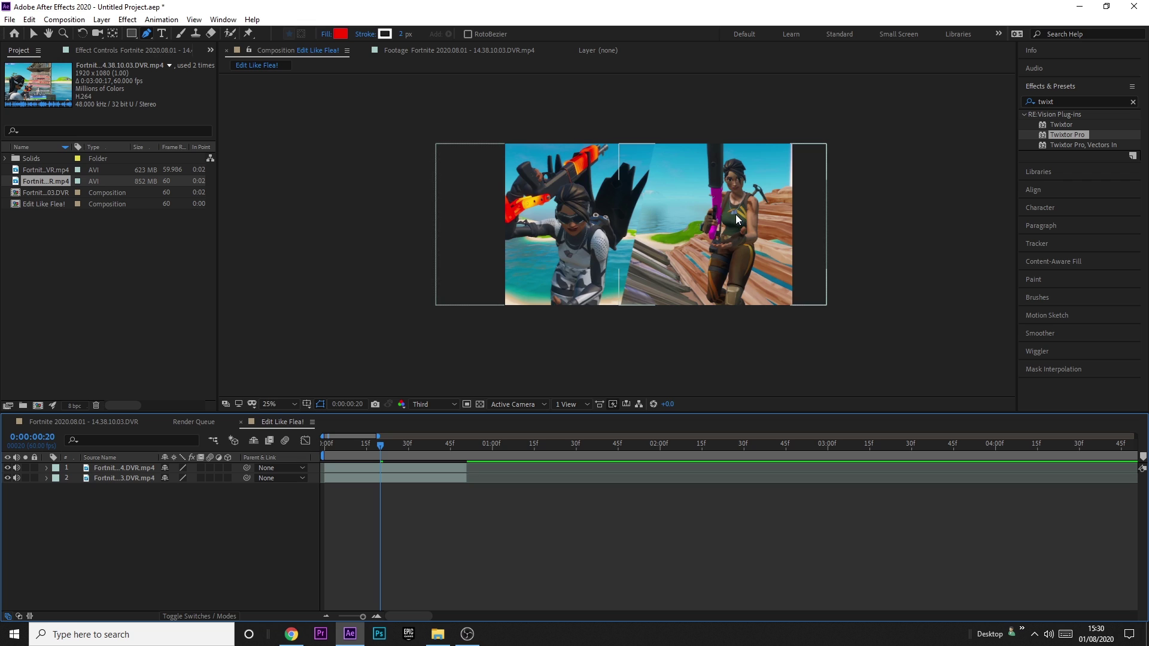
pyautogui.click(383, 469)
pyautogui.click(820, 131)
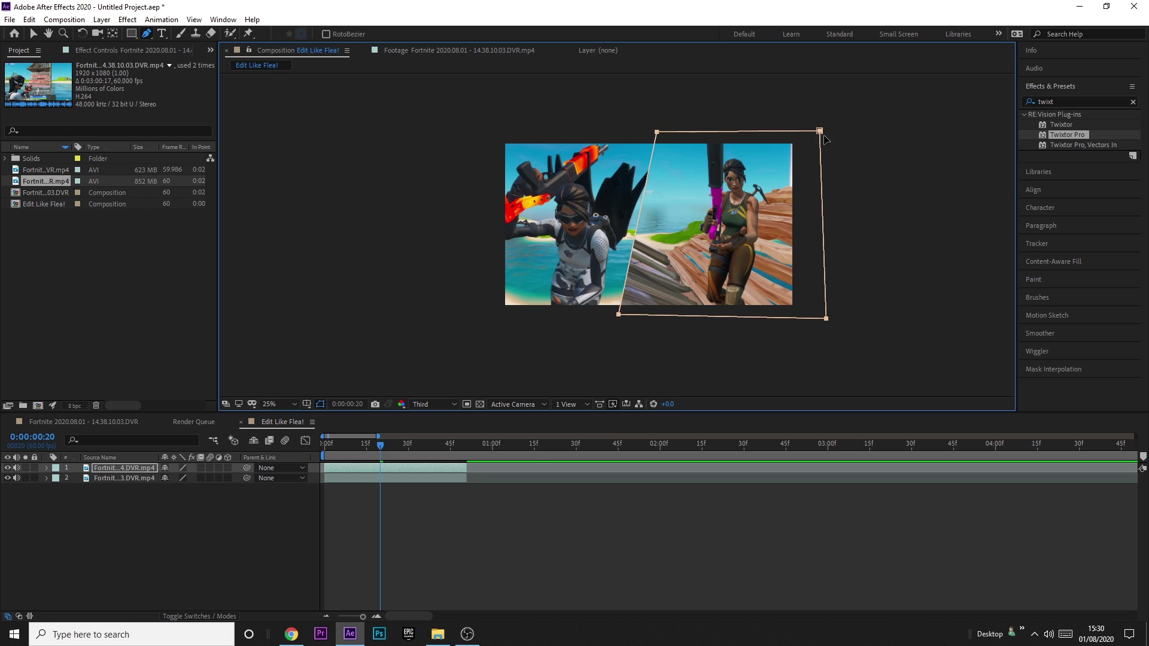
pyautogui.moveTo(820, 131); pyautogui.dragTo(829, 133)
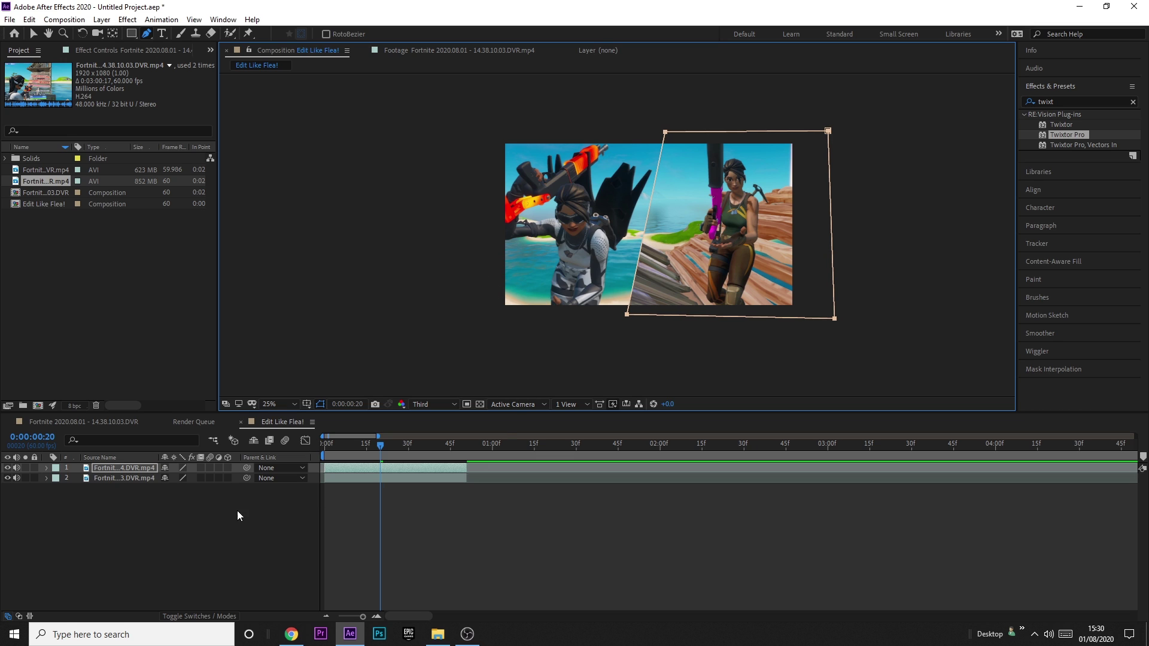
pyautogui.click(119, 515)
pyautogui.scroll(2, 677, 260)
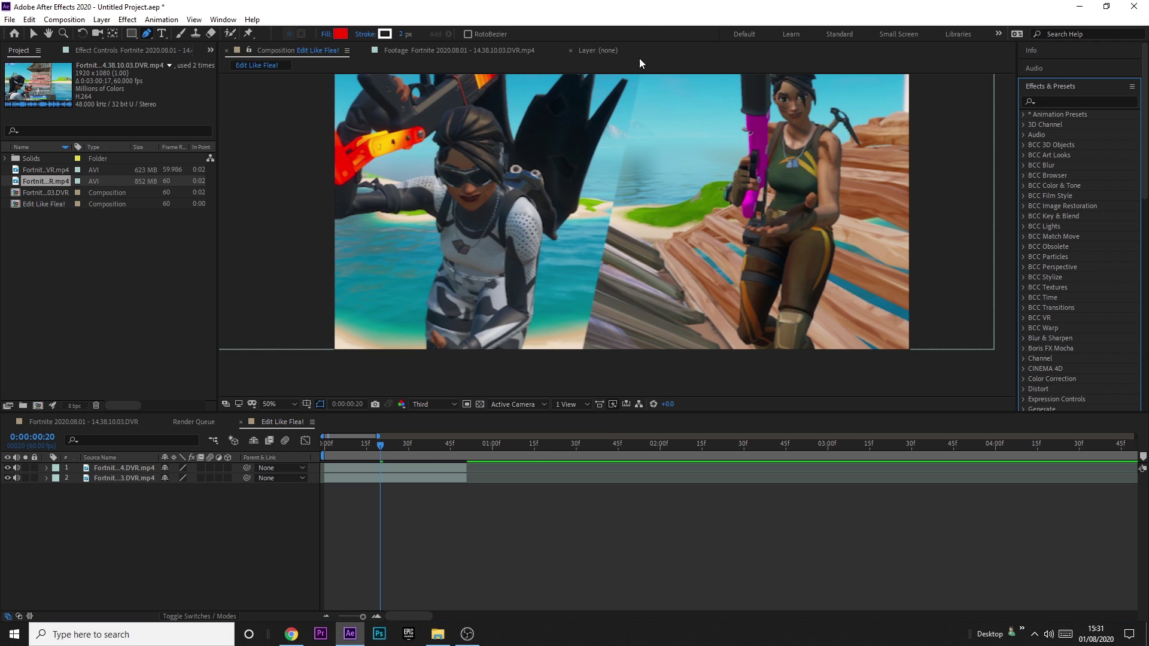
# Add a black 1920 by 1080 px solid layer named Saber above the two clips
pyautogui.rightClick(174, 513)
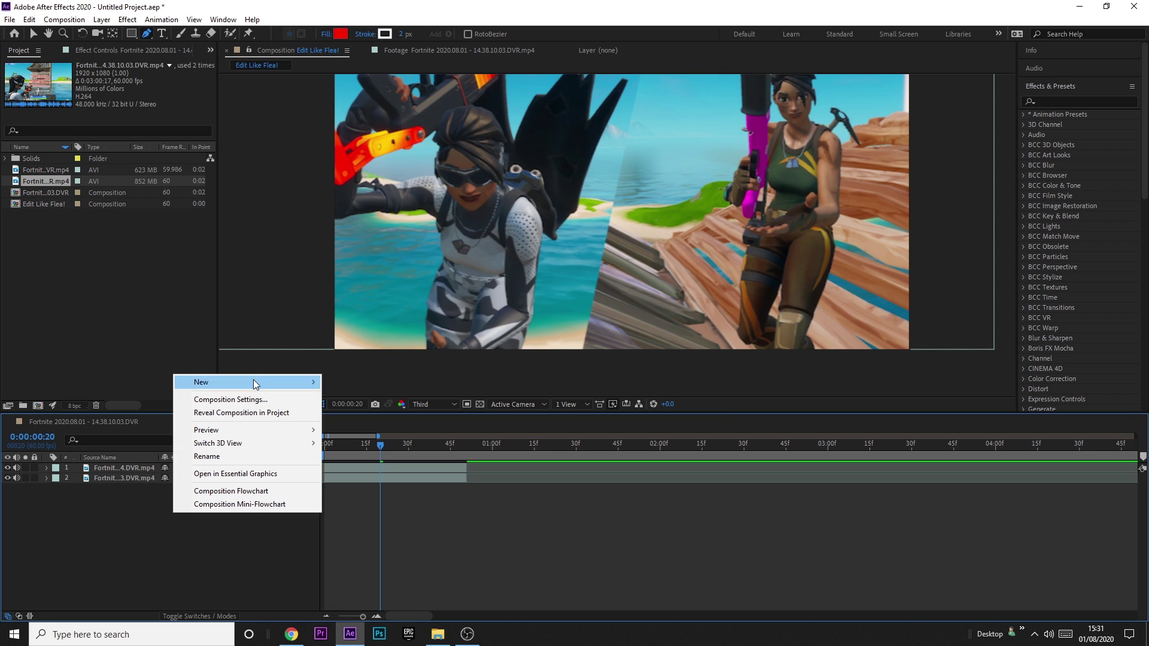
pyautogui.moveTo(316, 384)
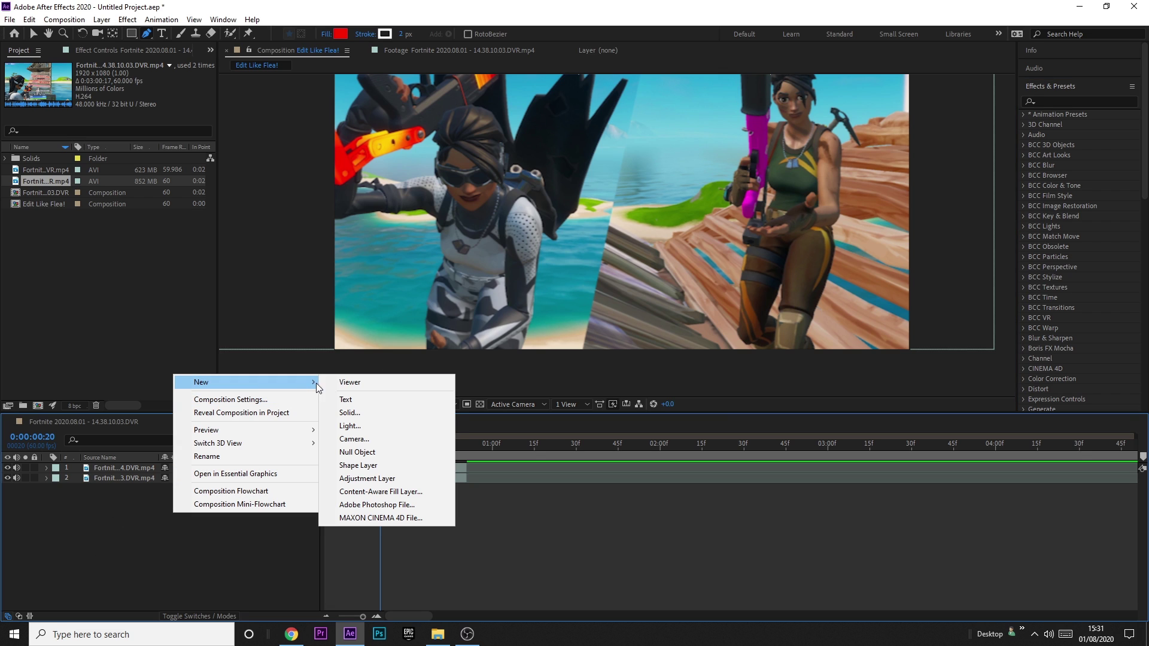
pyautogui.click(363, 426)
pyautogui.click(699, 431)
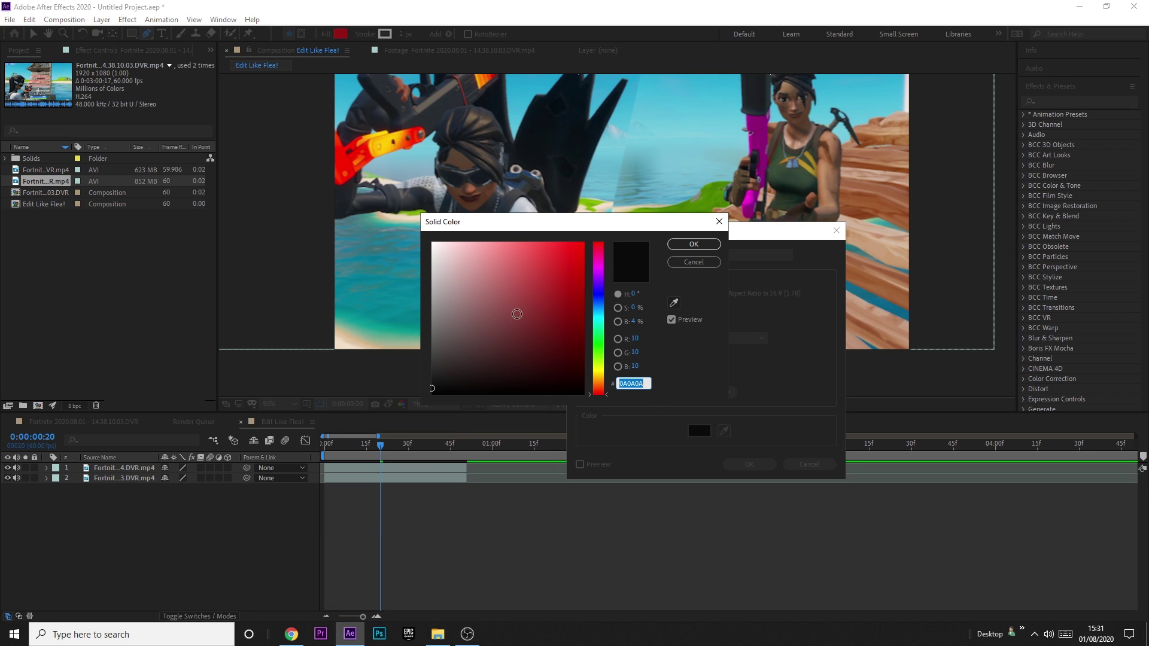
pyautogui.click(674, 246)
pyautogui.moveTo(730, 254); pyautogui.dragTo(638, 256)
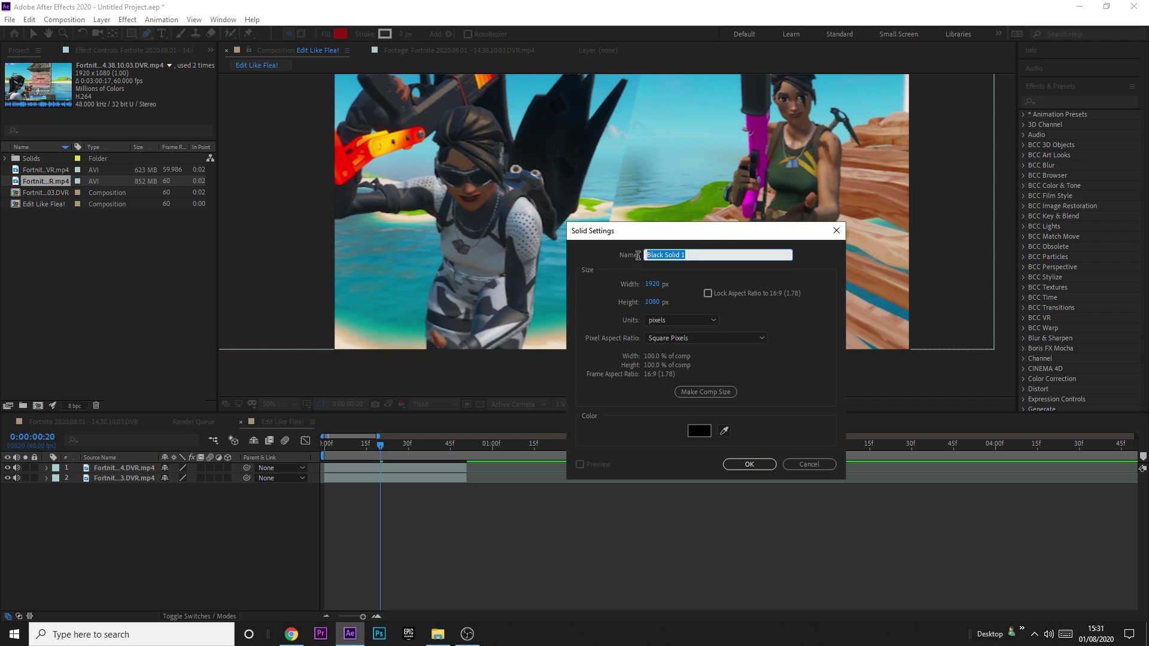
pyautogui.write('Saber')
pyautogui.click(749, 465)
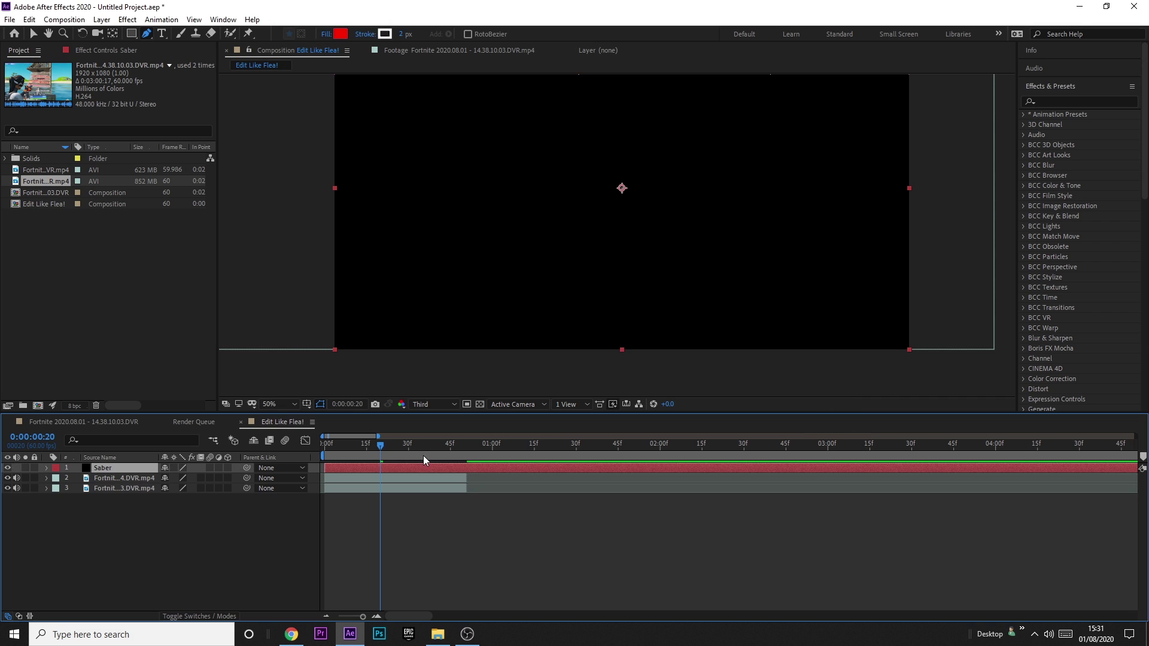
# Trim the end of the Saber solid to match the end of the two clips, and go to 0:00:00:24
pyautogui.scroll(-5, 930, 471)
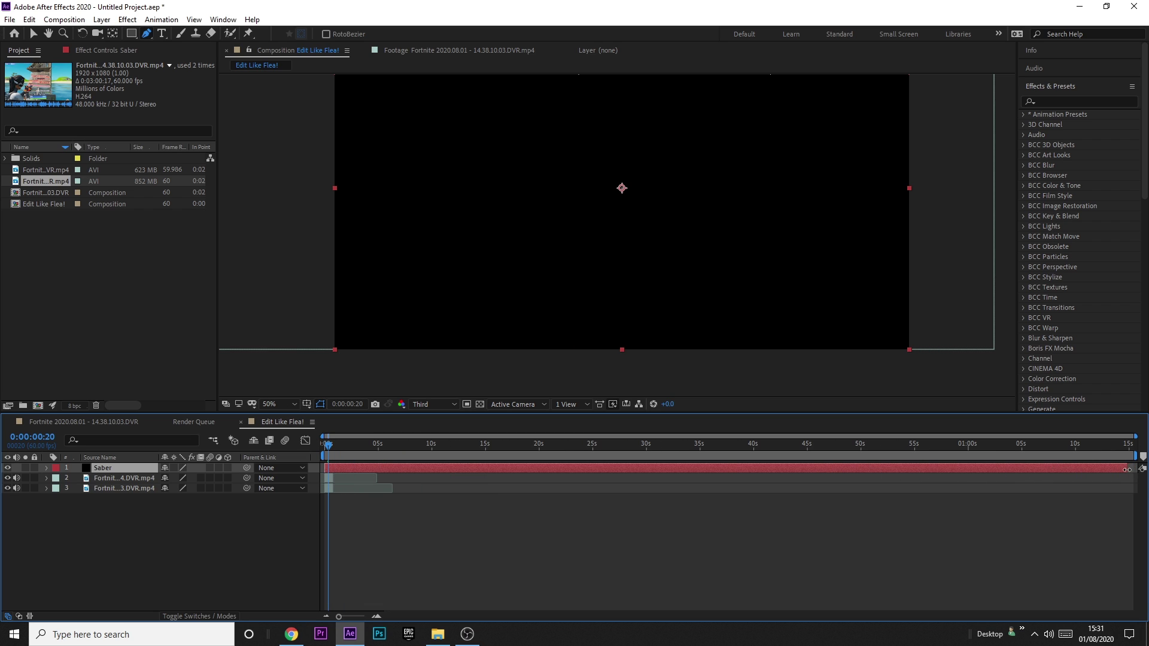
pyautogui.moveTo(1127, 470); pyautogui.dragTo(336, 470)
pyautogui.scroll(10, 353, 523)
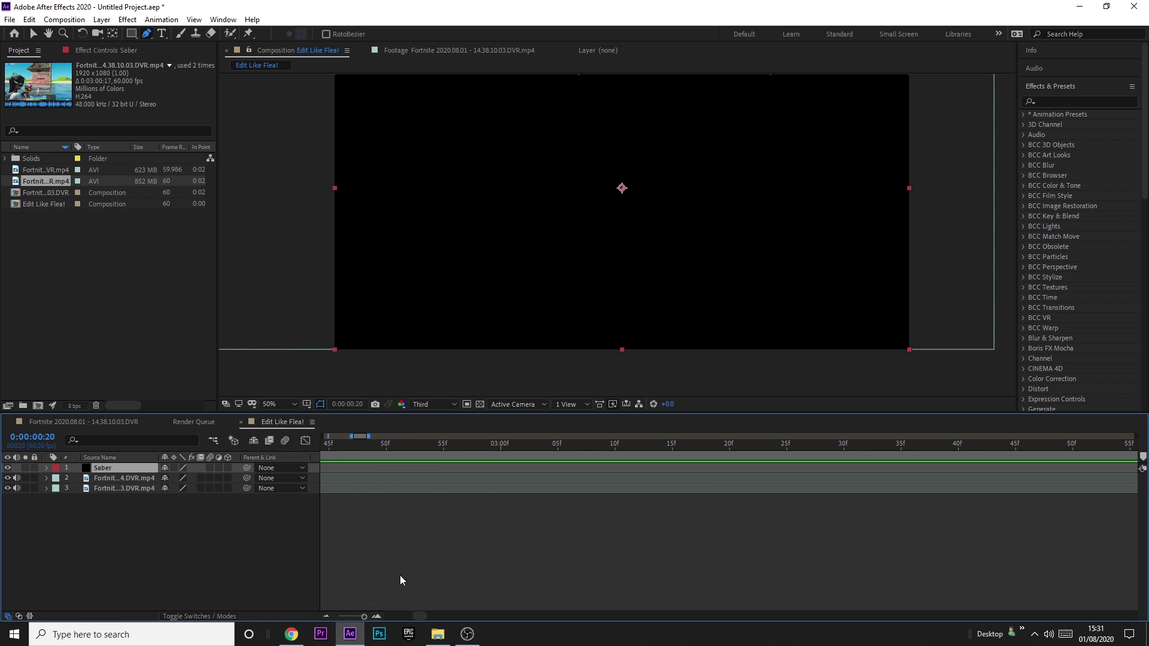
pyautogui.moveTo(419, 616); pyautogui.dragTo(383, 616)
pyautogui.moveTo(1012, 468); pyautogui.dragTo(905, 476)
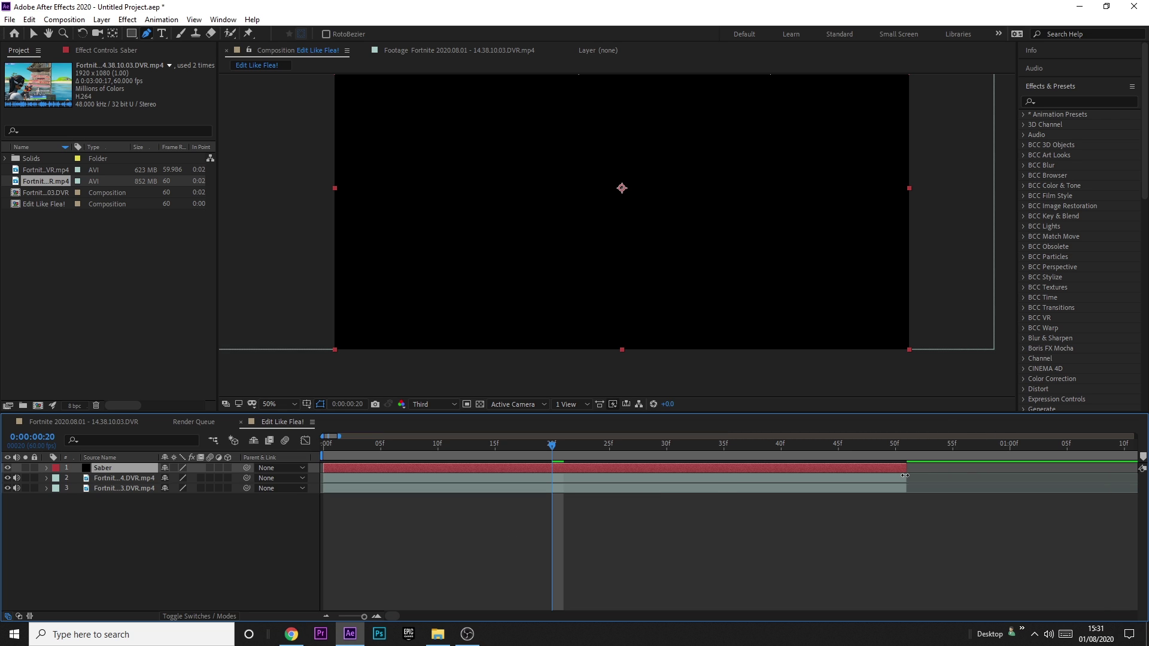
pyautogui.moveTo(494, 462); pyautogui.dragTo(599, 446)
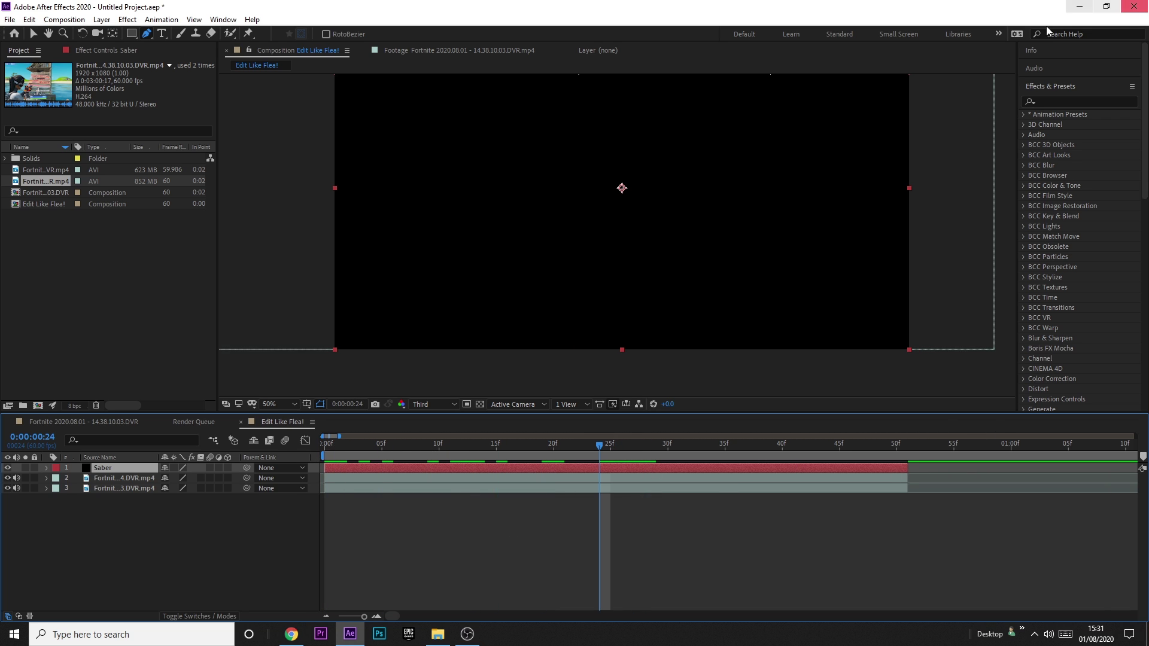
# Find the Video Copilot Saber effect and apply it to the Saber solid layer
pyautogui.click(1057, 100)
pyautogui.write('saber')
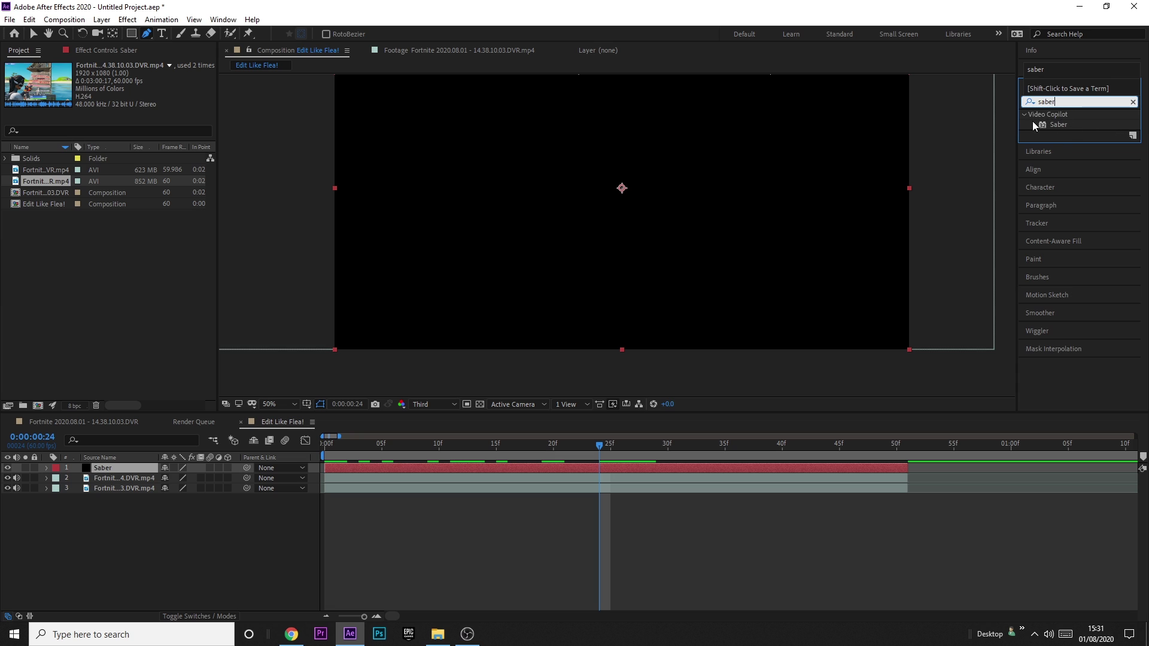
pyautogui.click(1061, 123)
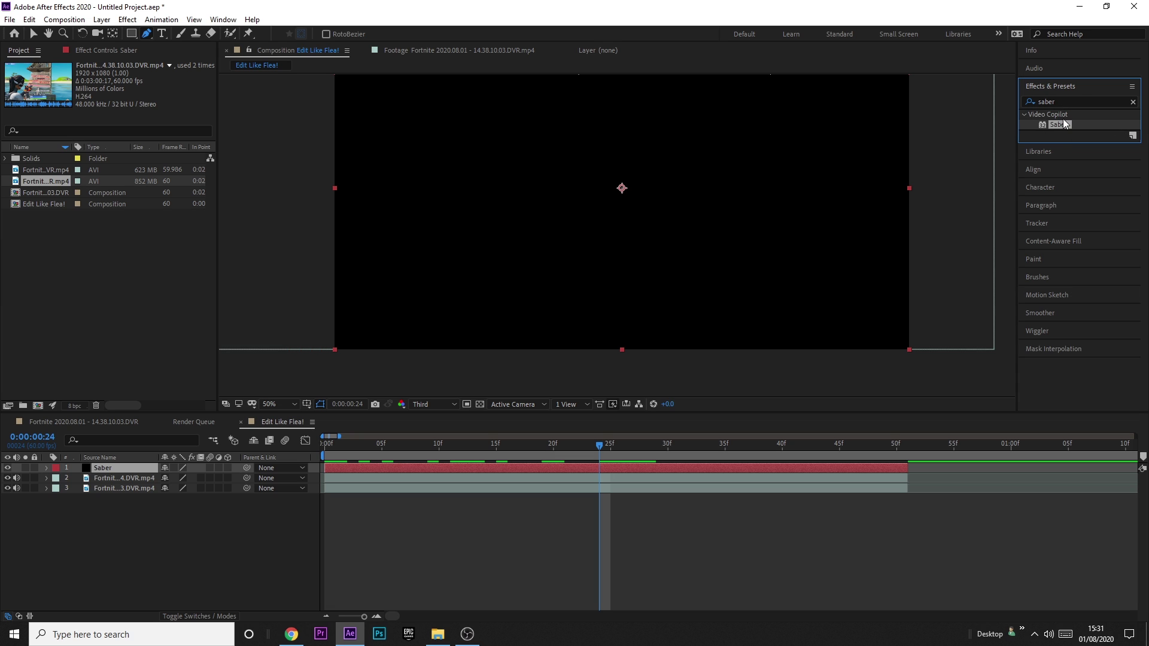
pyautogui.moveTo(1066, 128); pyautogui.dragTo(397, 470)
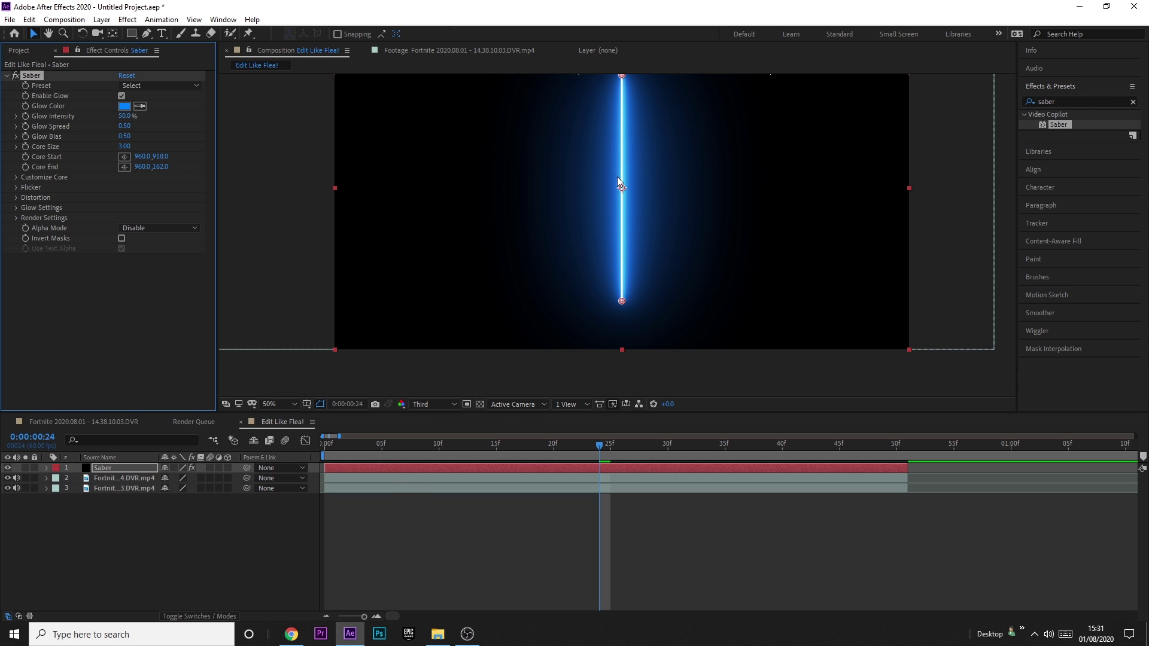
# Set the Saber effect's Composite Settings to Transparent in its render settings so the clips show behind the beam
pyautogui.click(16, 217)
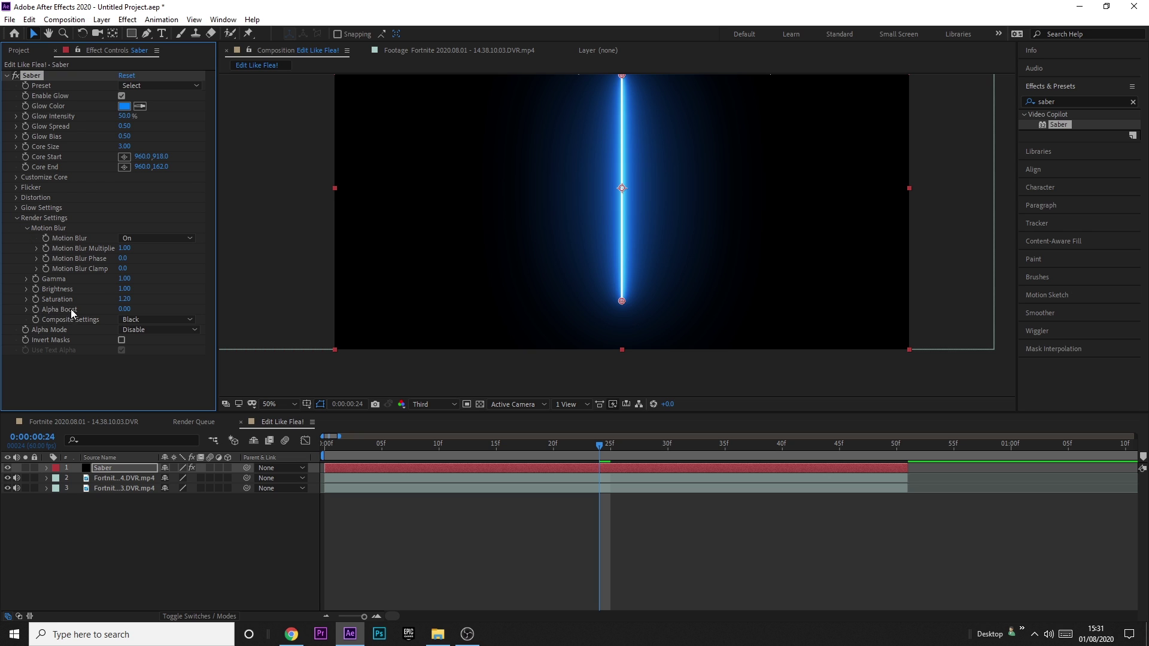
pyautogui.click(155, 320)
pyautogui.click(149, 332)
# Align the beam with the slanted split edge, placing Core Start at about 866, 1101 and Core End at about 1096, -9
pyautogui.click(290, 404)
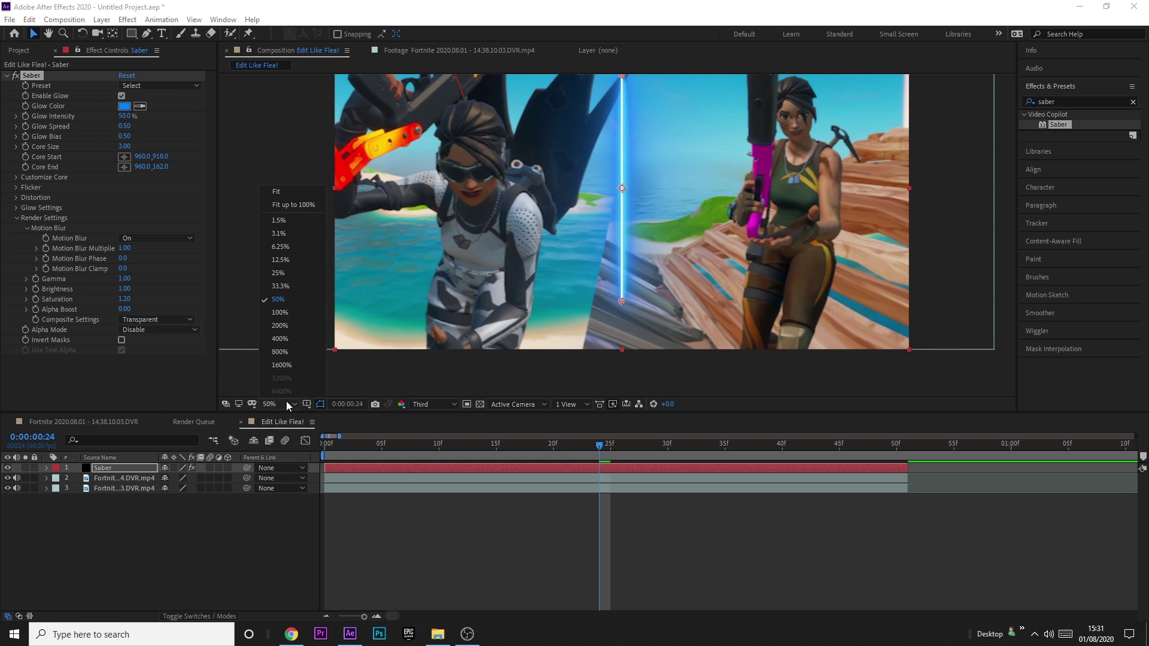
pyautogui.click(290, 205)
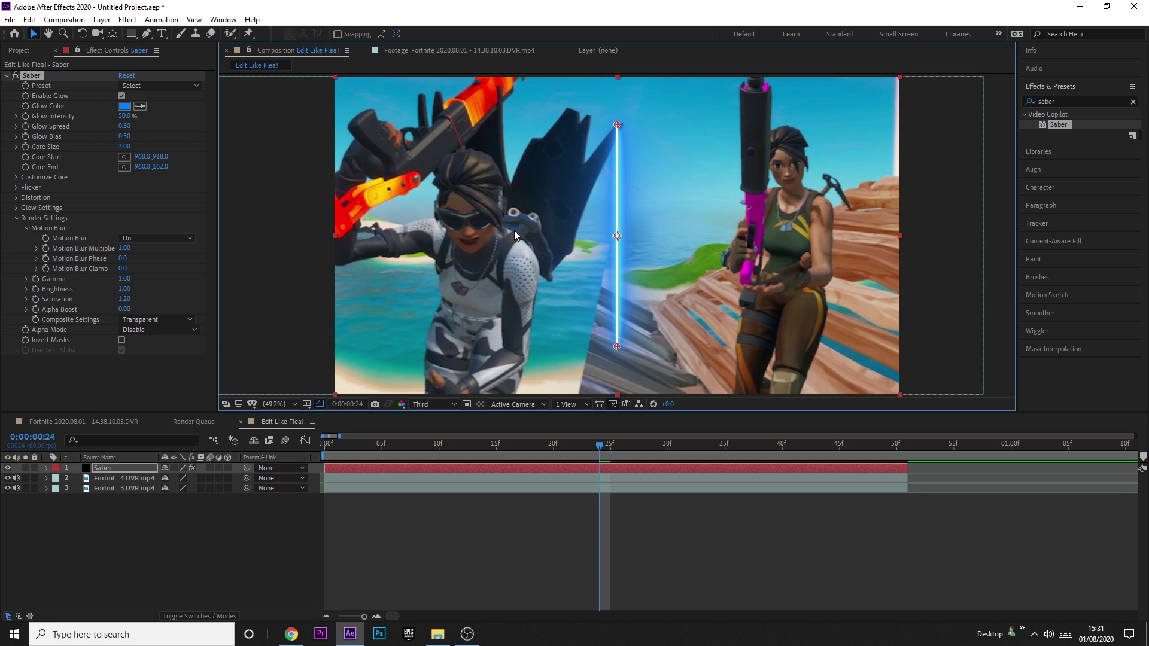
pyautogui.click(290, 405)
pyautogui.click(287, 205)
pyautogui.click(601, 453)
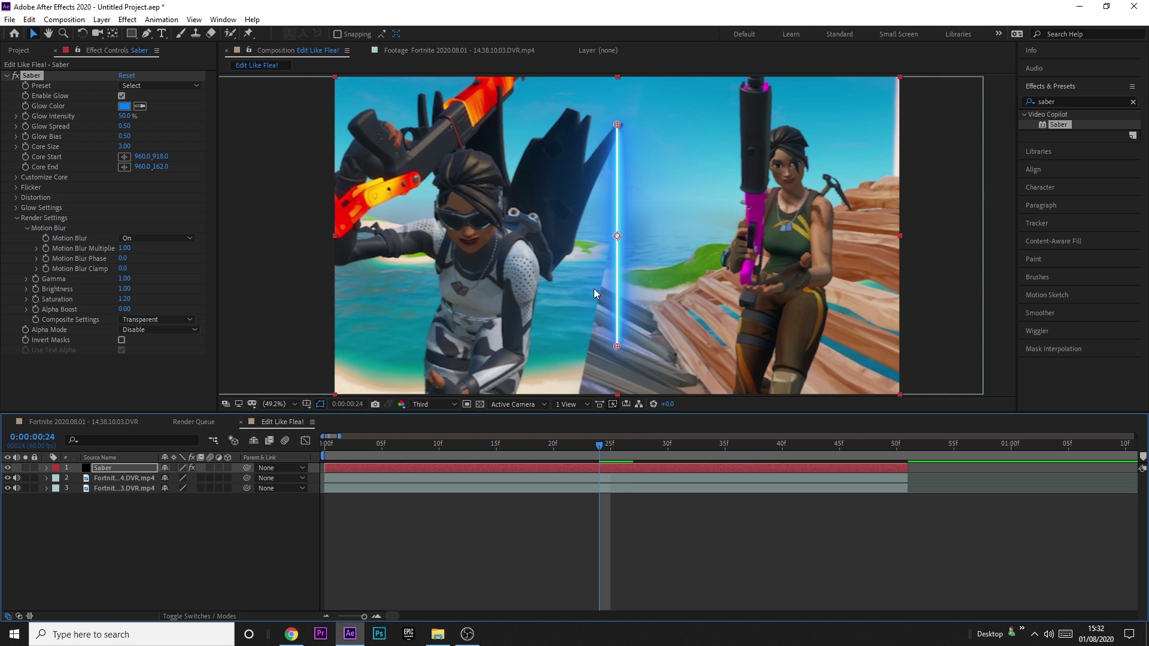
pyautogui.moveTo(618, 125); pyautogui.dragTo(674, 110)
pyautogui.moveTo(554, 448); pyautogui.dragTo(508, 449)
pyautogui.moveTo(673, 112); pyautogui.dragTo(645, 74)
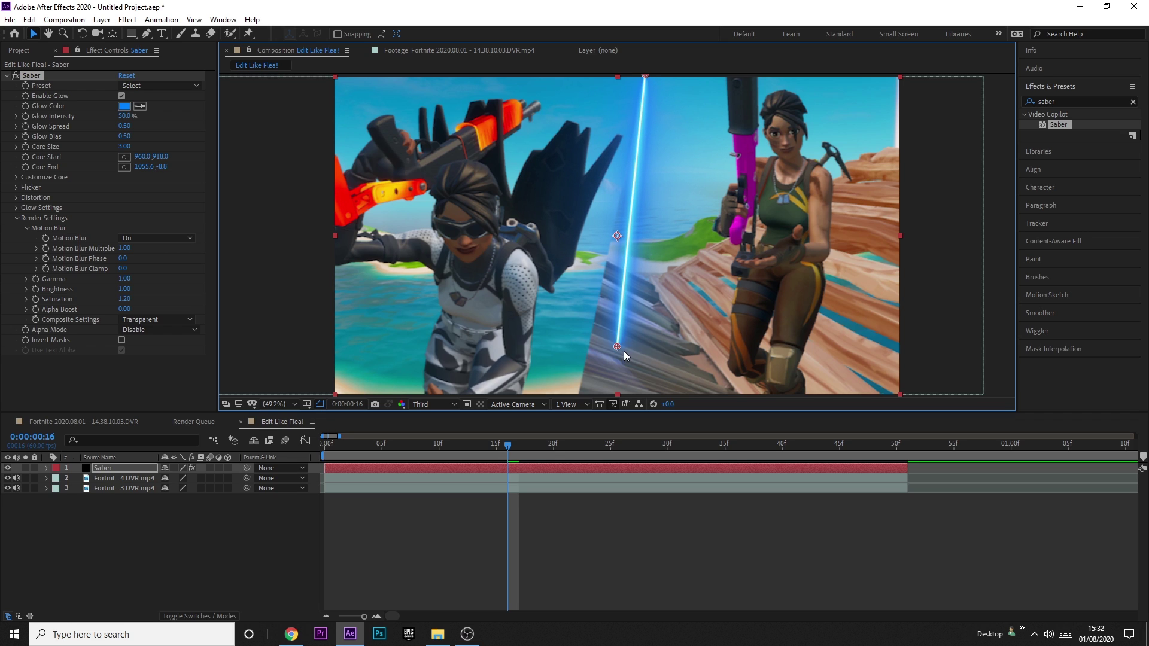
pyautogui.moveTo(619, 348); pyautogui.dragTo(587, 397)
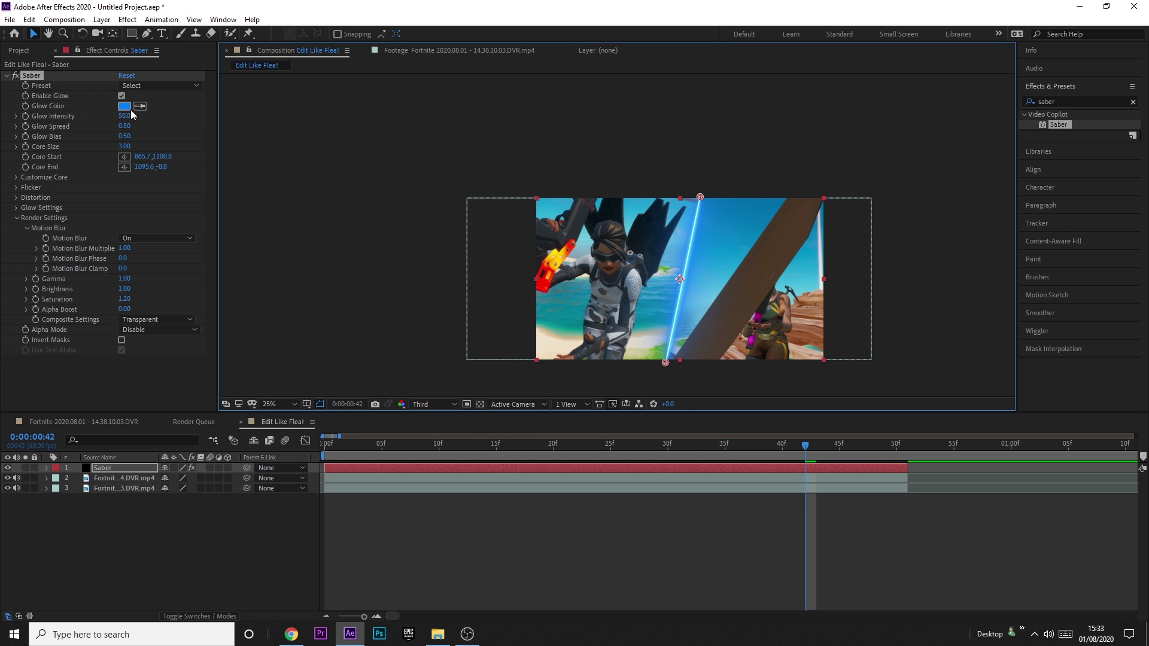
# Fit the composition in the viewer and set the Saber effect's preset to Fusion
pyautogui.scroll(2, 769, 267)
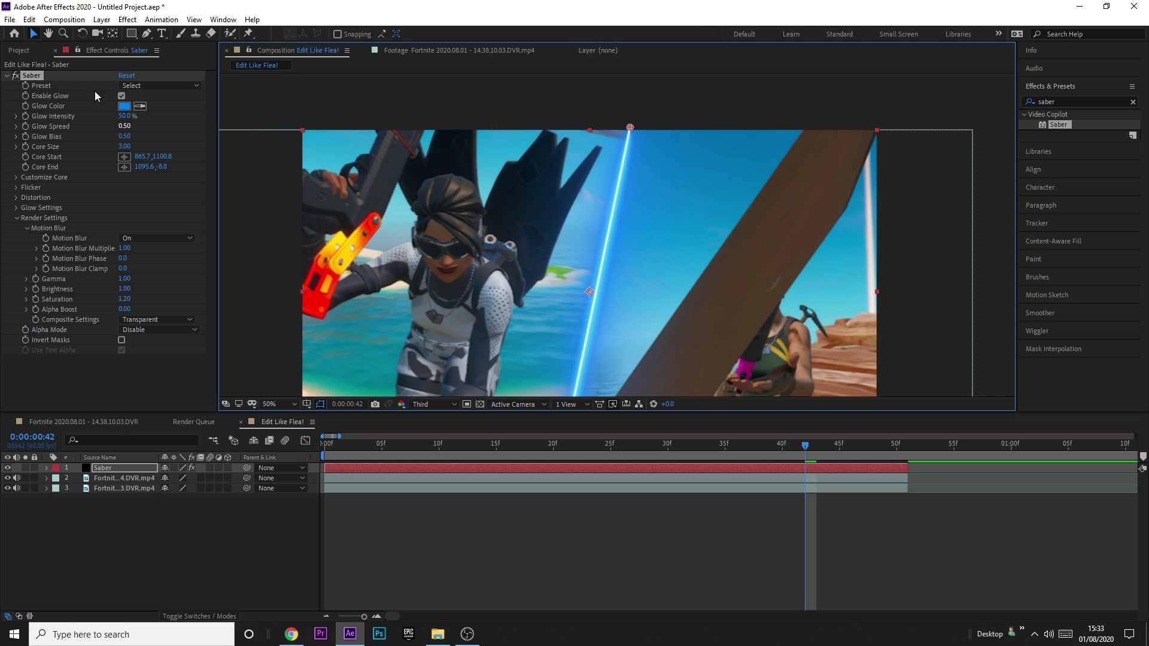
pyautogui.click(294, 405)
pyautogui.click(287, 204)
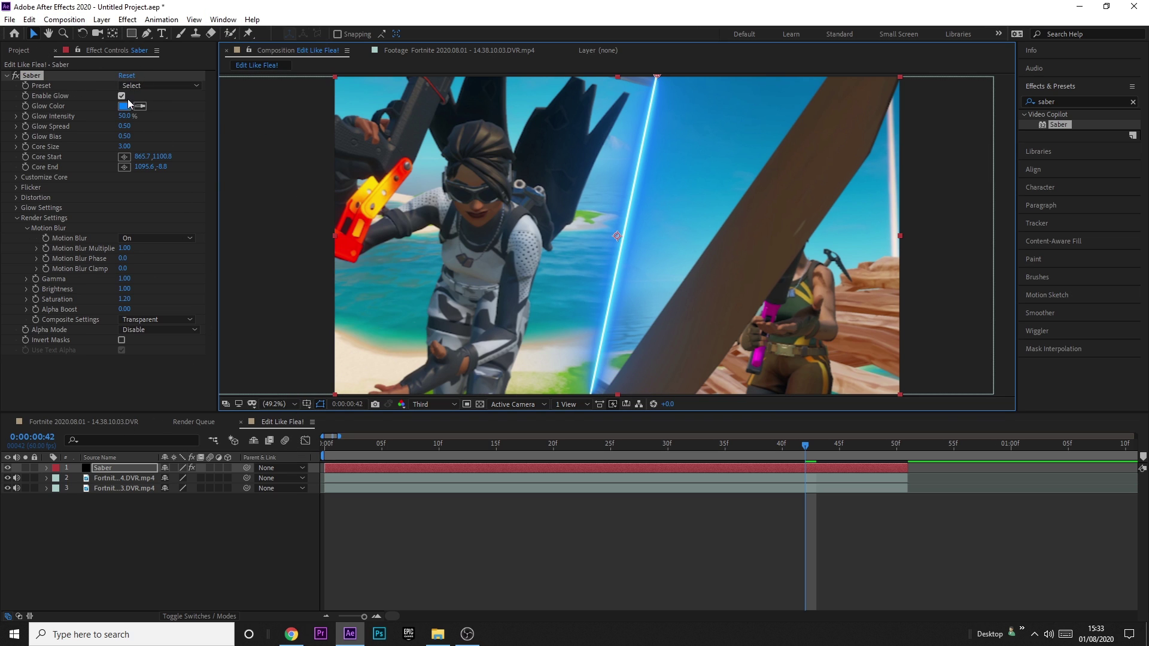
pyautogui.click(173, 86)
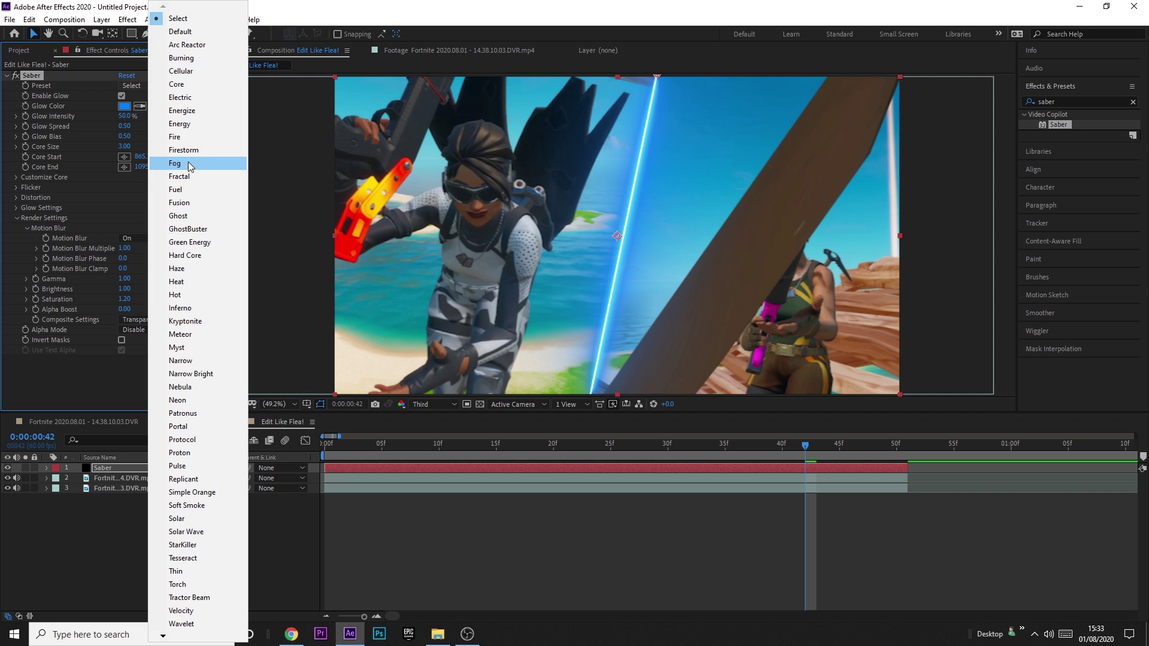
pyautogui.click(179, 202)
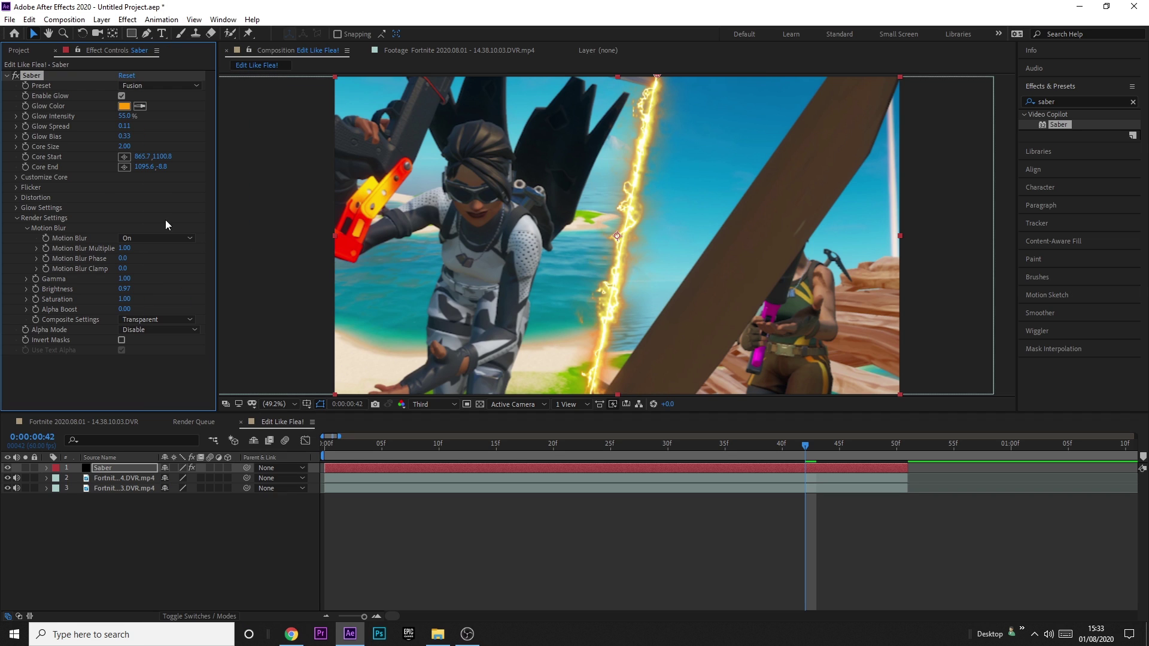
# Change the Saber effect's Glow Color to blue, 0096FF
pyautogui.click(55, 421)
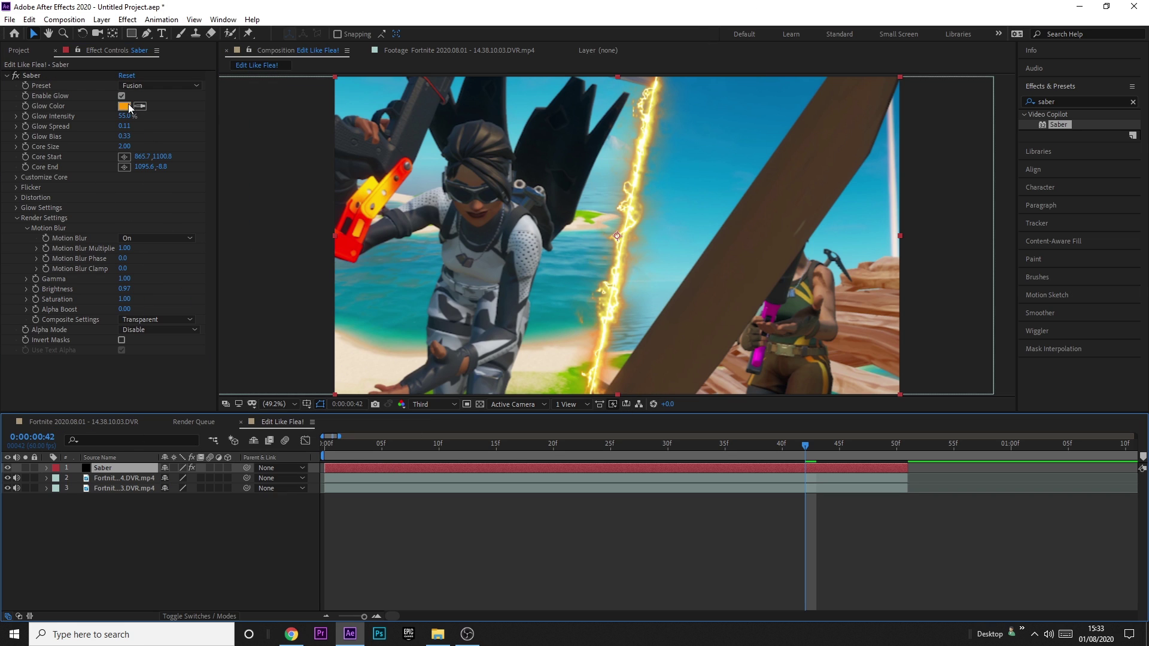
pyautogui.click(127, 106)
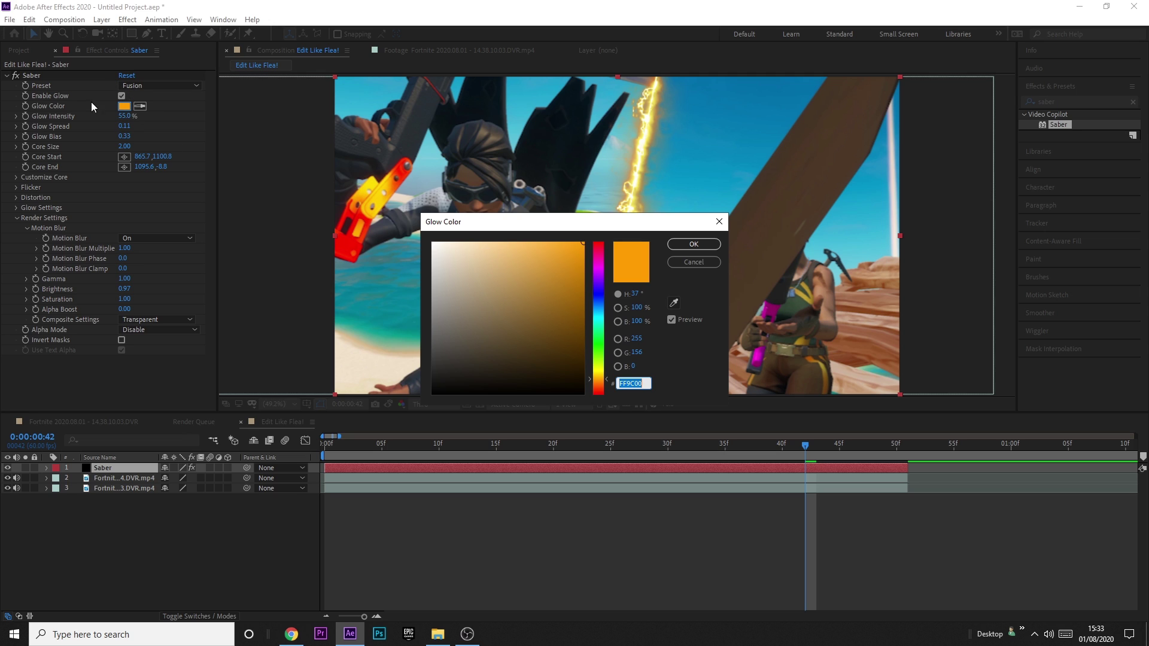
pyautogui.click(605, 307)
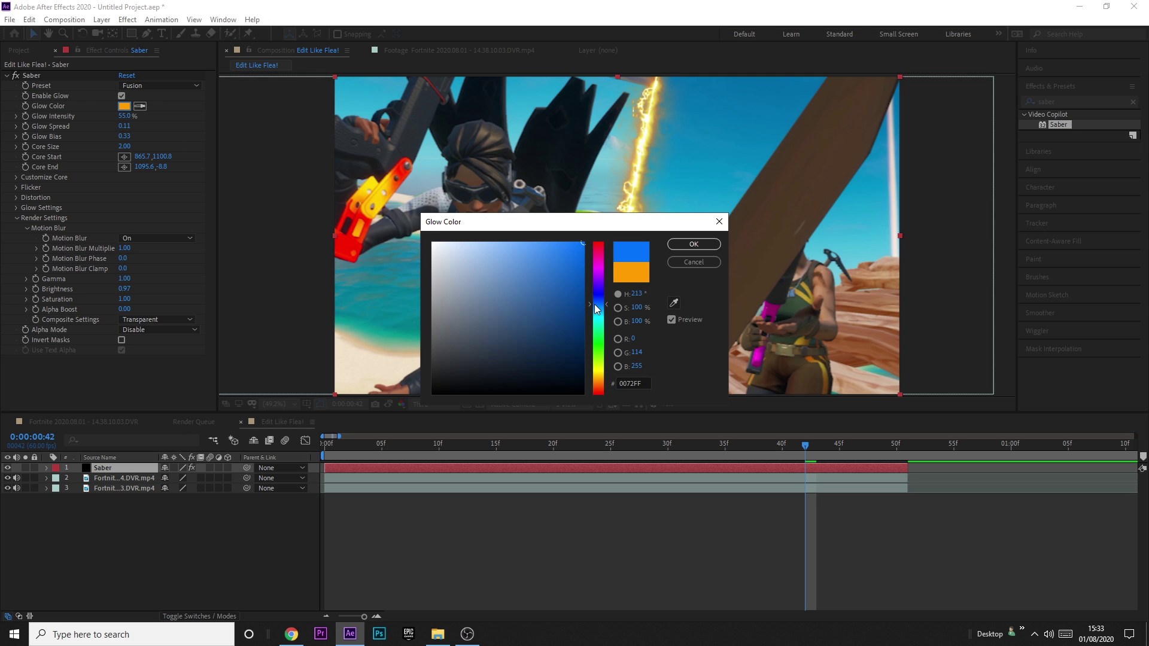
pyautogui.click(694, 244)
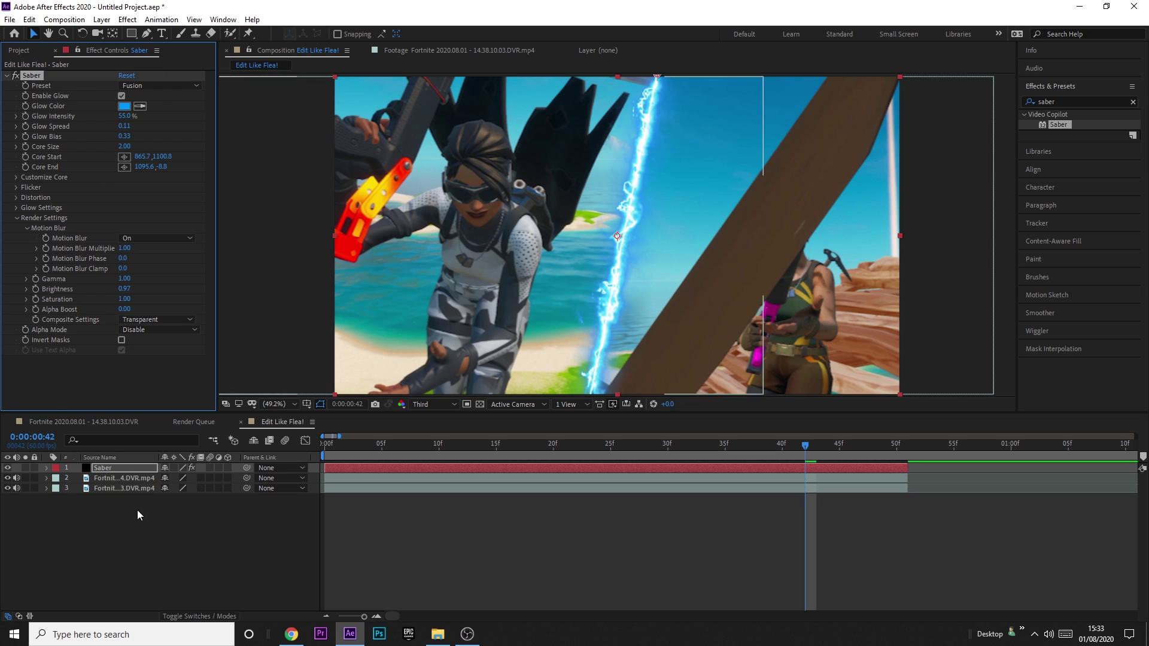
# Set the Saber effect's Glow Bias to 0.16, matching the Fortnite 2020.08.01 - 14.38.10.03.DVR composition
pyautogui.click(89, 423)
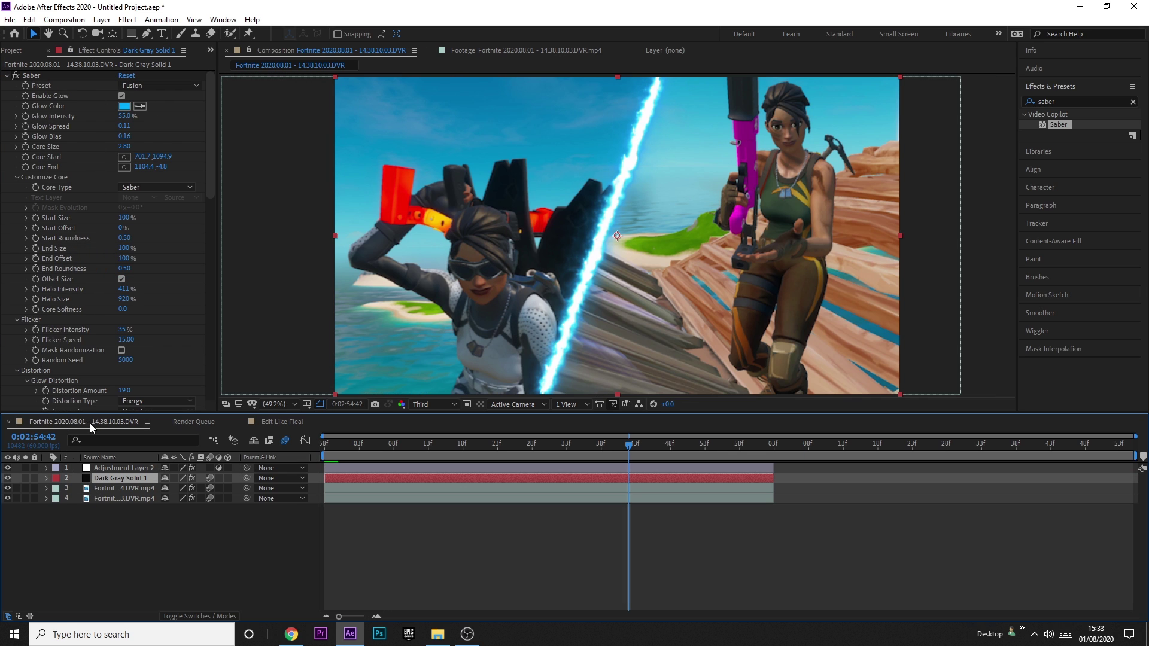
pyautogui.click(279, 421)
pyautogui.click(128, 137)
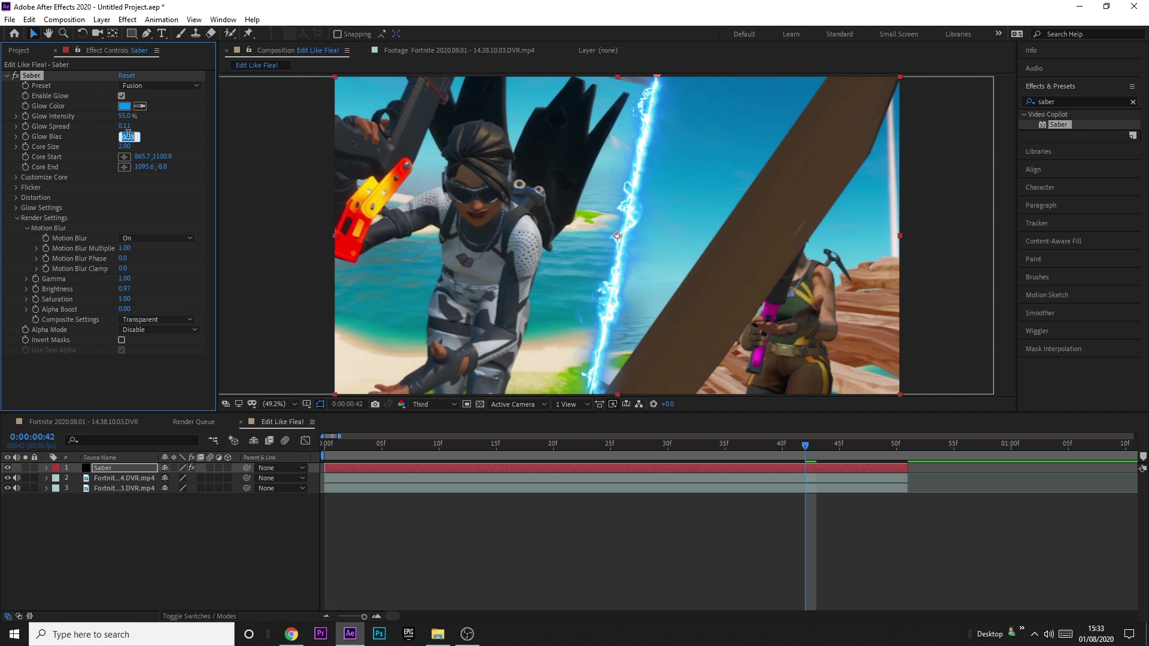
pyautogui.write('0.16')
pyautogui.press('Return')
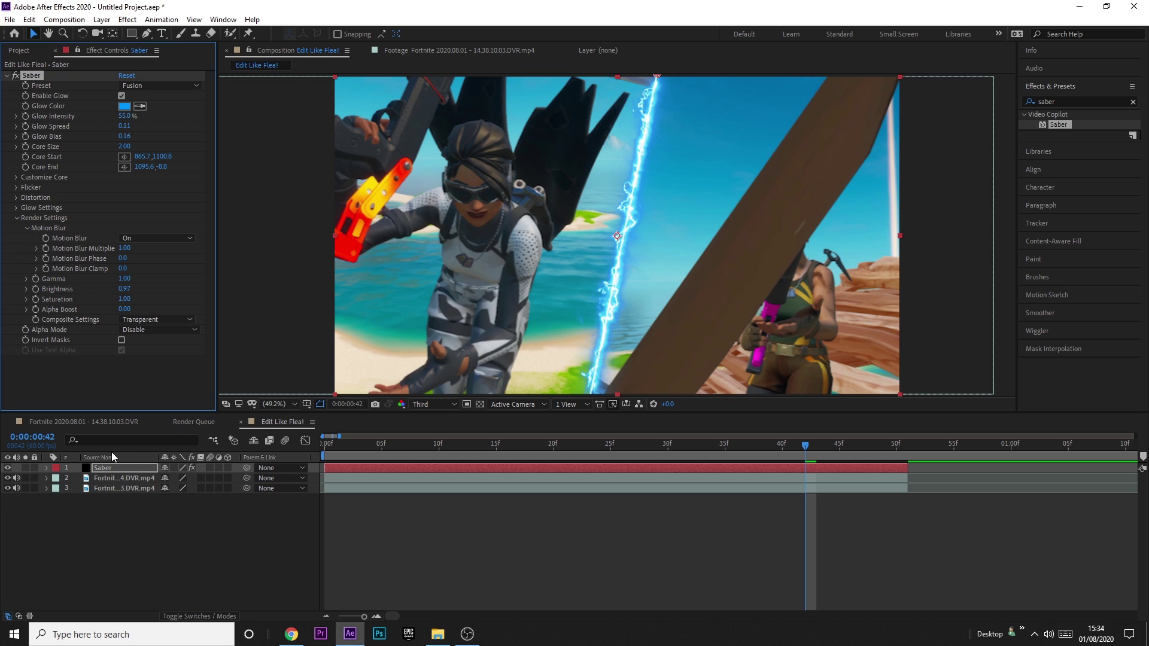
# Set the Saber effect's Core Size to 2.80 and move Core End beyond the frame's upper edge to about 1104, -37
pyautogui.press('space')
pyautogui.press('space')
pyautogui.click(125, 146)
pyautogui.press('Return')
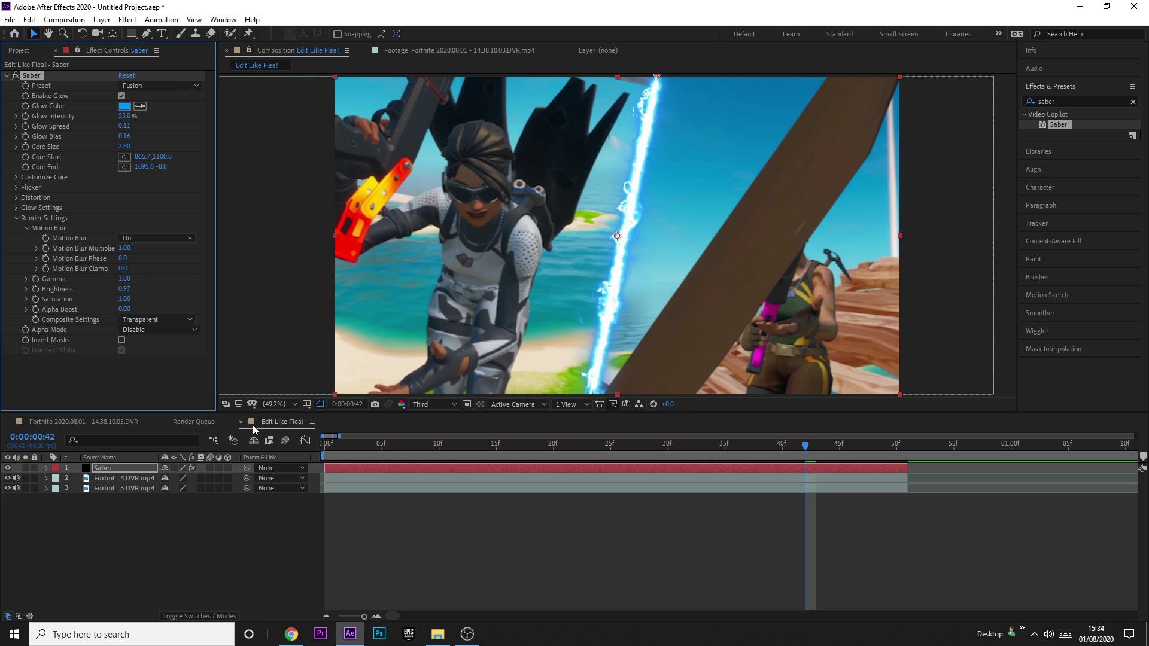
pyautogui.moveTo(658, 74); pyautogui.dragTo(660, 66)
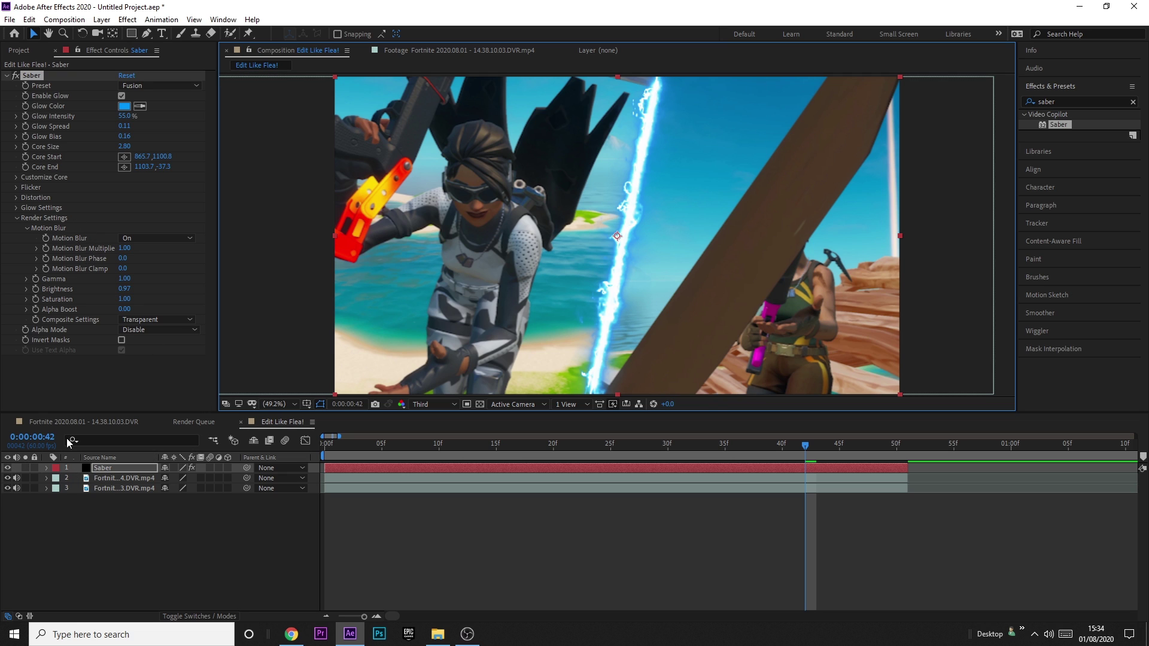
# Set the Saber's Glow Distortion amount to 19, matching the Fortnite 2020.08.01 - 14.38.10.03.DVR composition
pyautogui.click(78, 422)
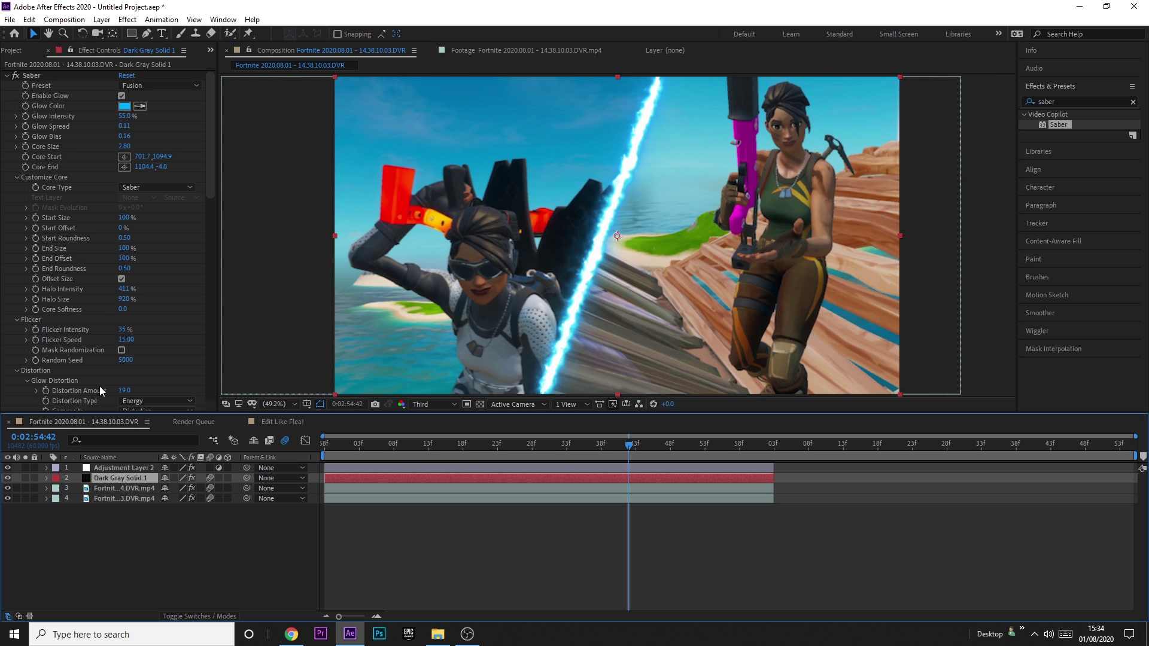
pyautogui.click(278, 421)
pyautogui.click(78, 421)
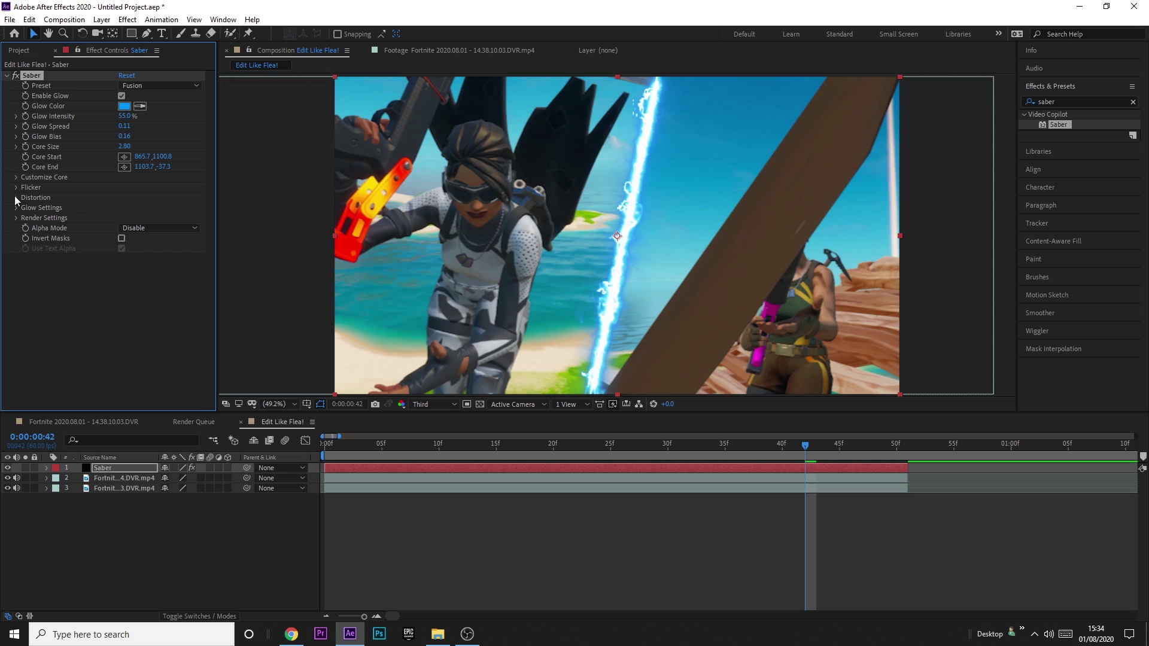
pyautogui.click(16, 197)
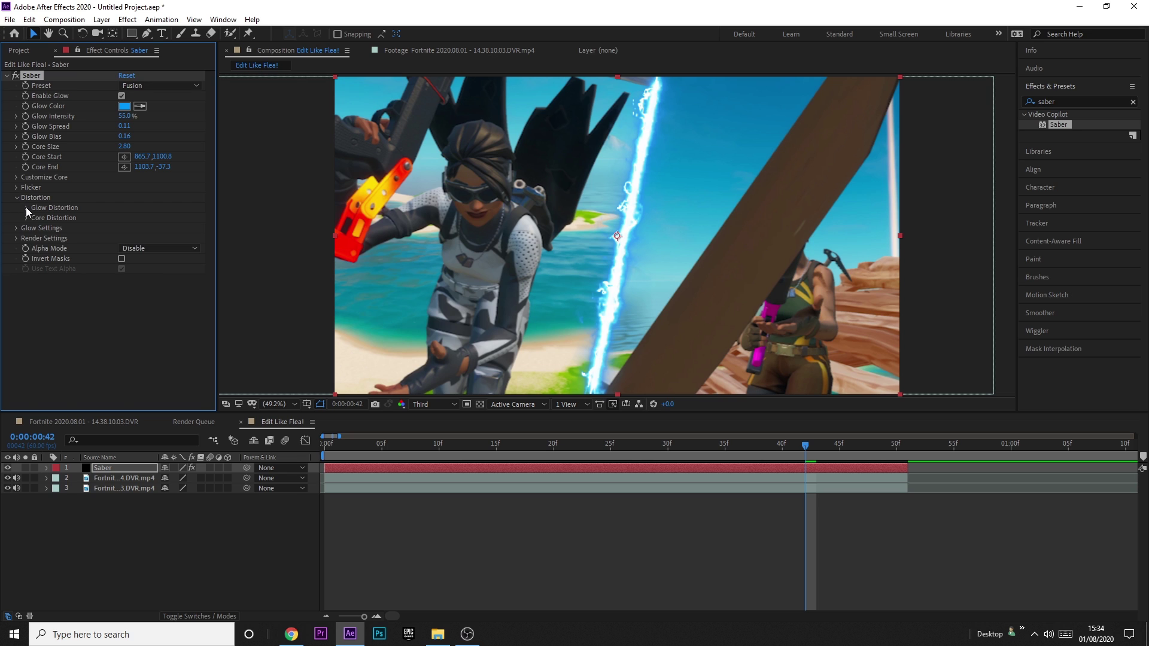
pyautogui.click(26, 208)
pyautogui.click(124, 217)
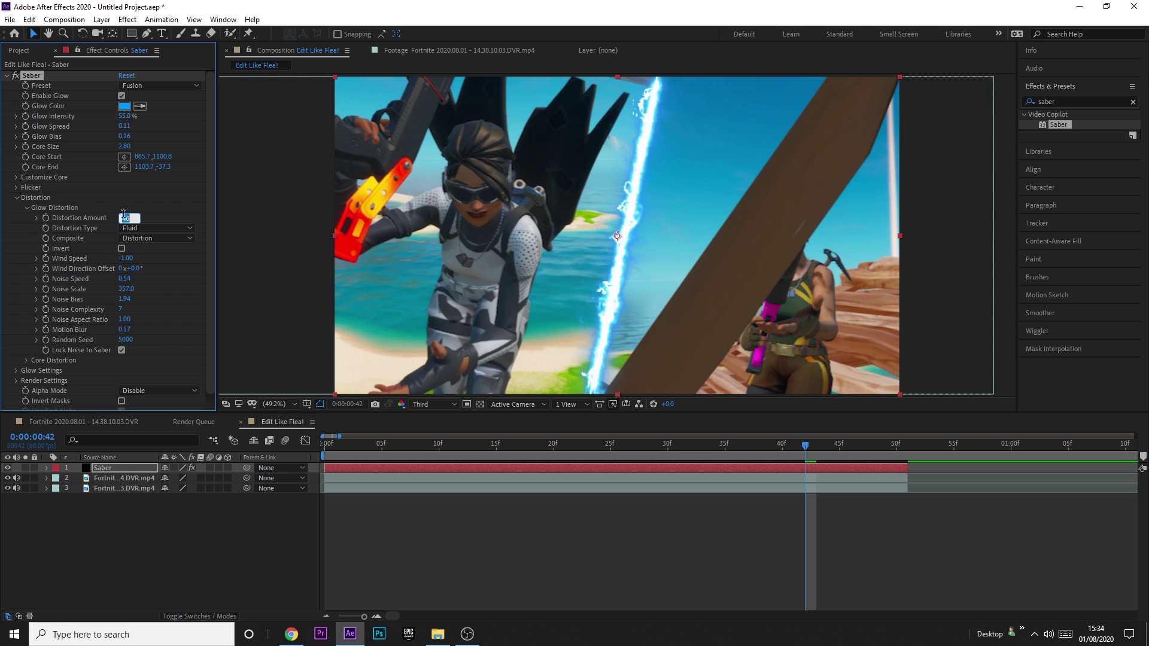
pyautogui.write('19')
pyautogui.press('Return')
# Change the Saber's Glow Distortion type to Energy and set its Noise Scale to 40
pyautogui.click(156, 228)
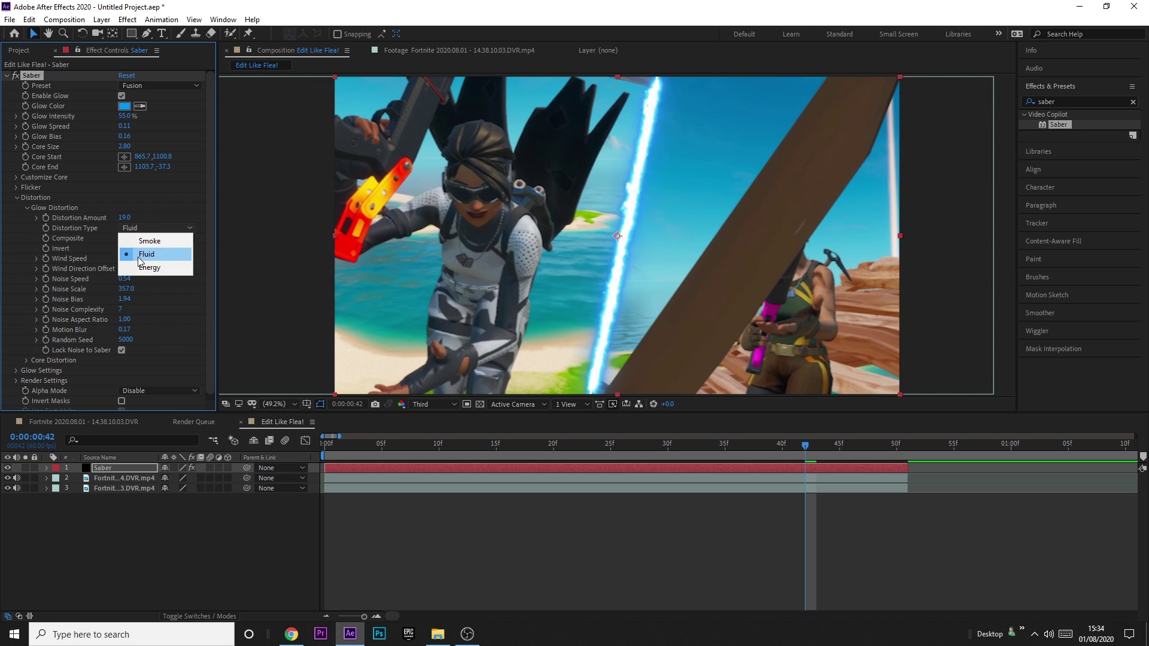
pyautogui.click(144, 251)
pyautogui.click(123, 289)
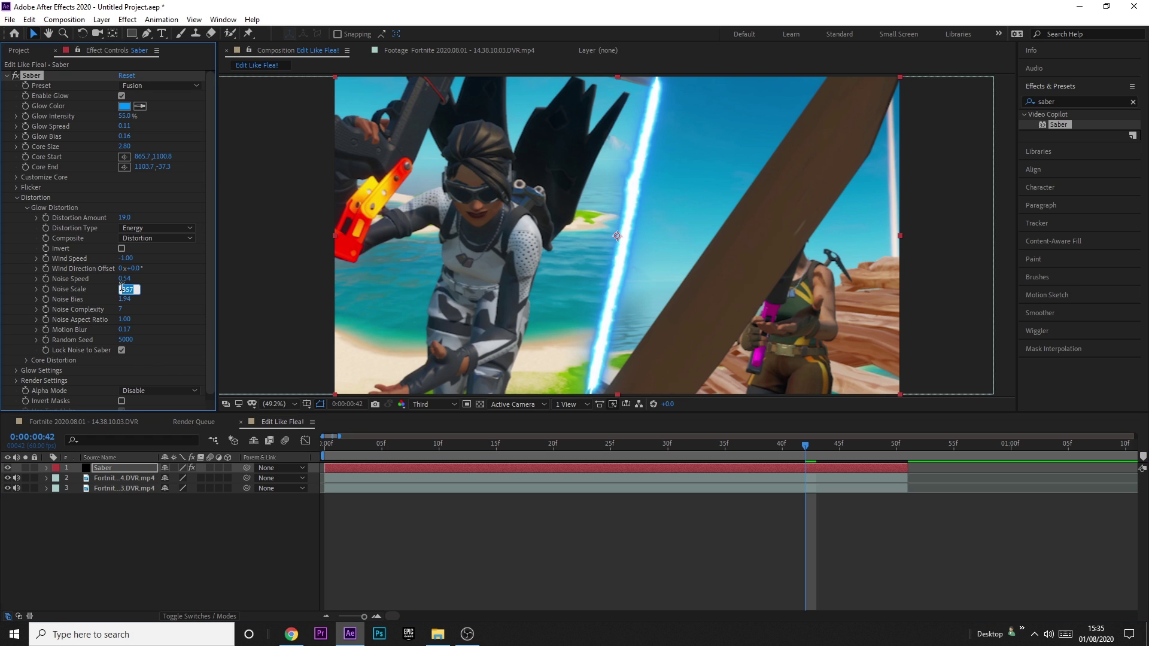
pyautogui.write('40')
pyautogui.press('Return')
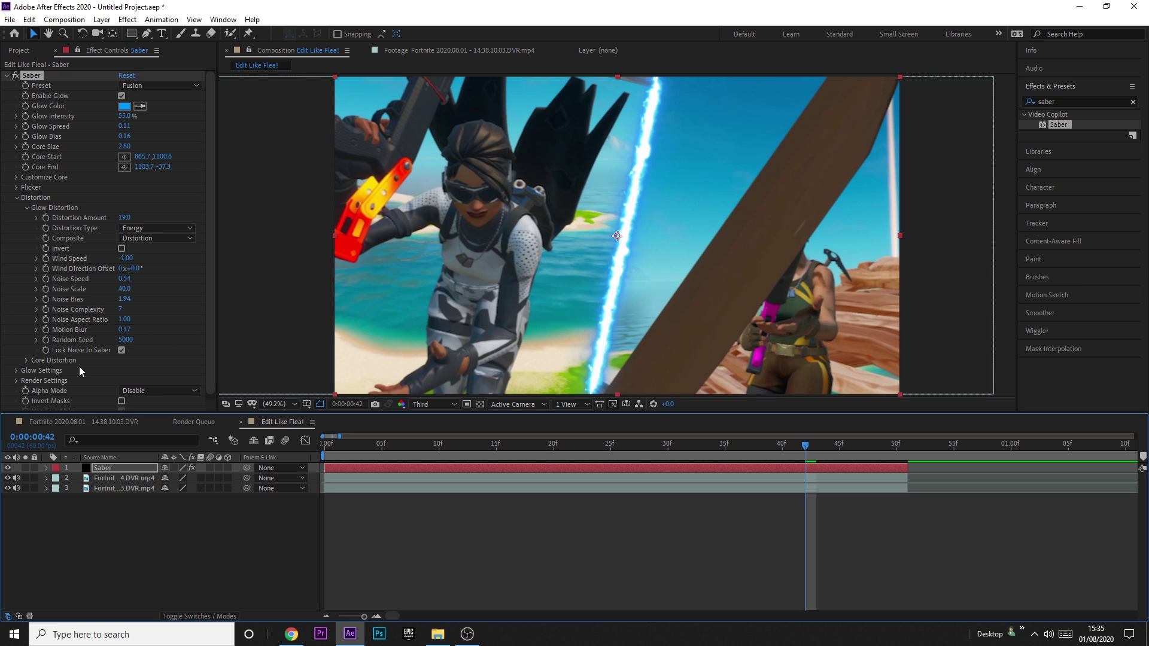
# Set the Wind Speed of the Saber's Core Distortion to 0.10
pyautogui.click(27, 360)
pyautogui.scroll(-4, 31, 282)
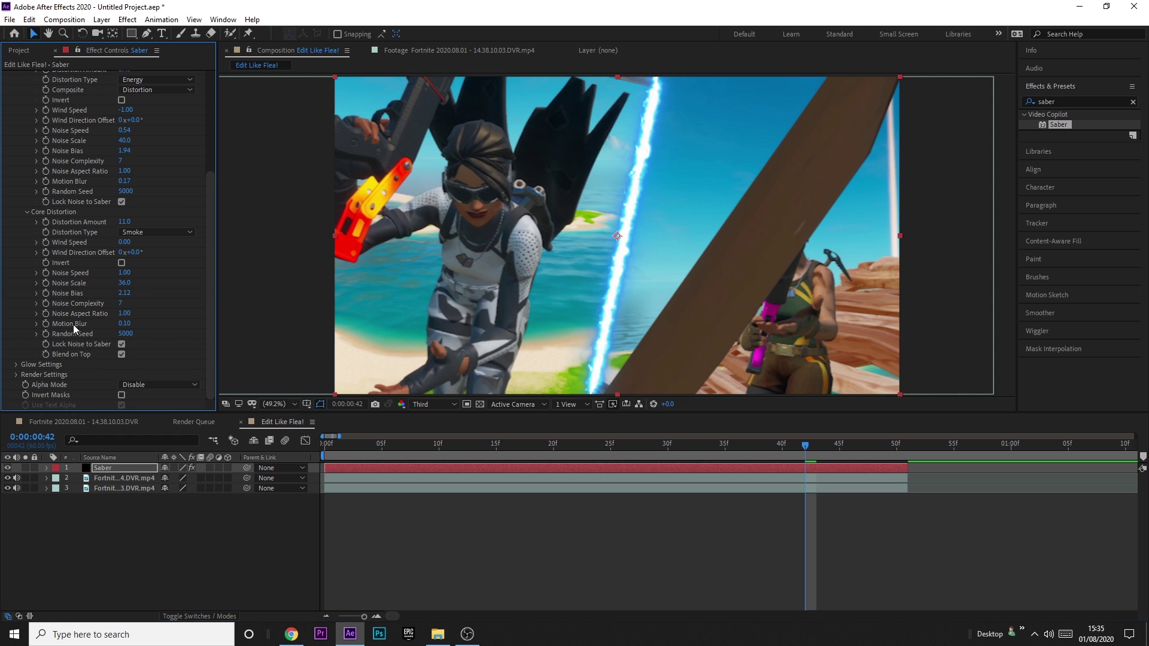
pyautogui.scroll(2, 139, 324)
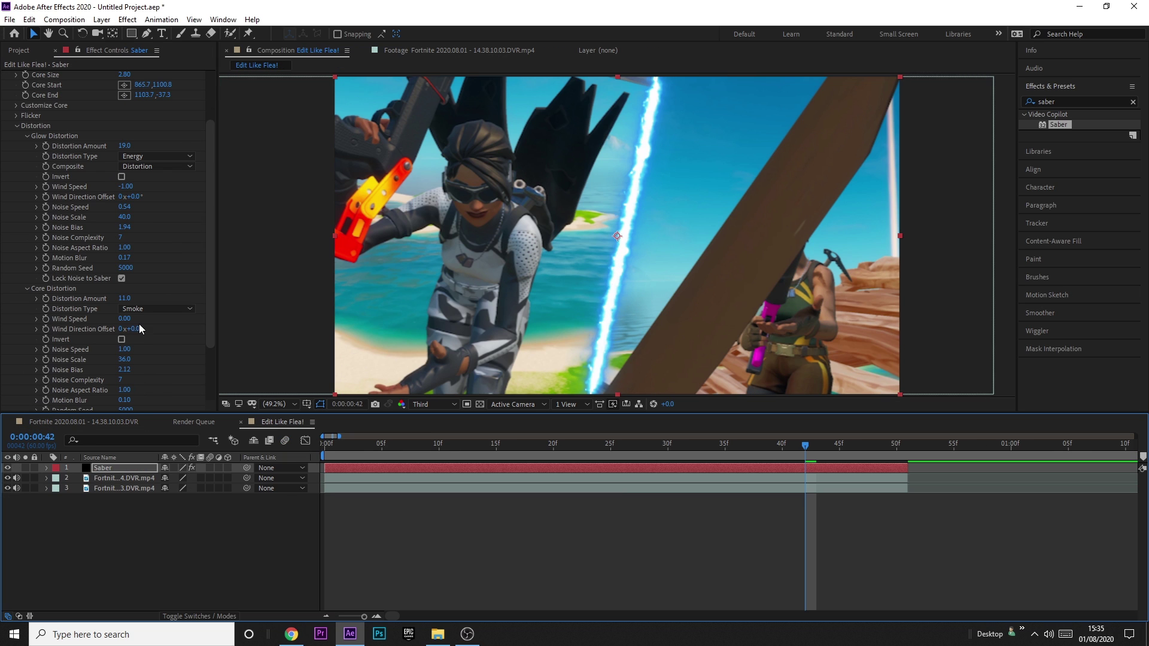
pyautogui.click(124, 319)
pyautogui.write('0.')
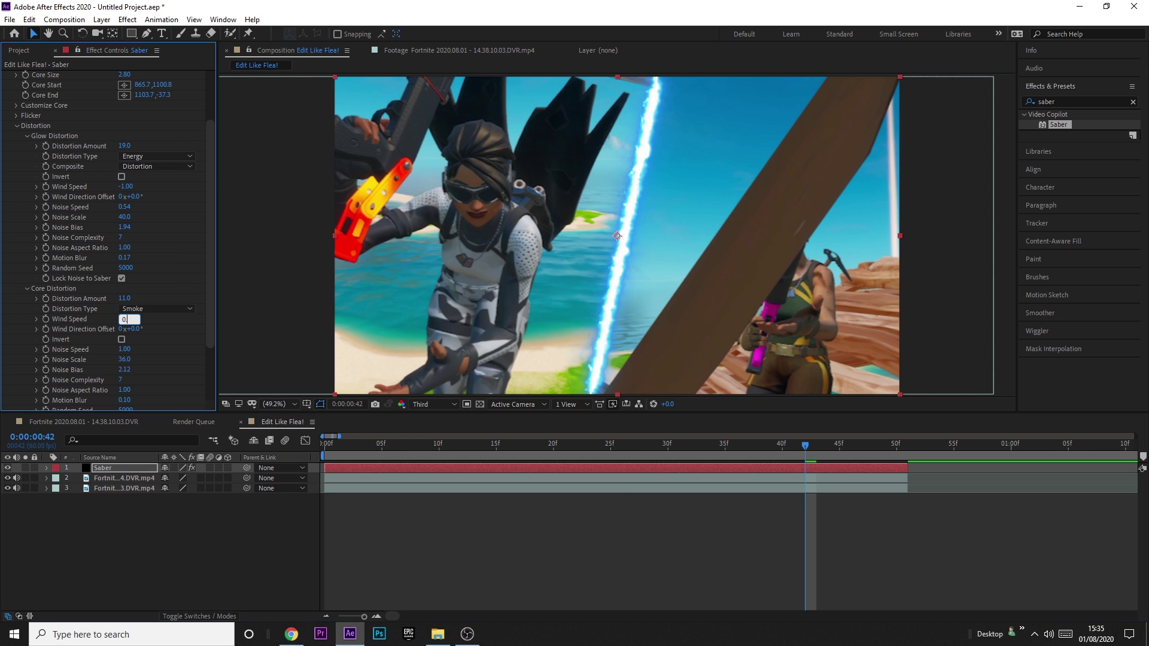
pyautogui.write('1')
pyautogui.press('Return')
# Set the Saber's Core Distortion Noise Speed to 0.32 and its Motion Blur to 3.00
pyautogui.scroll(-1, 124, 312)
pyautogui.click(124, 311)
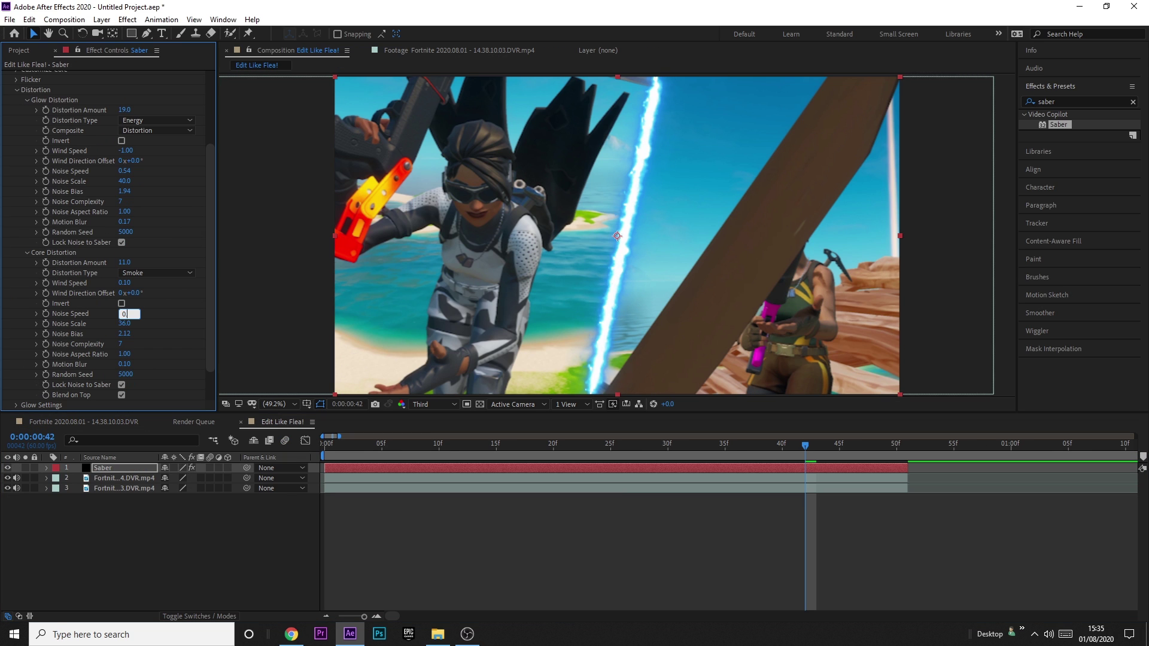
pyautogui.write('0.32')
pyautogui.press('Tab')
pyautogui.press('Tab')
pyautogui.press('Tab')
pyautogui.press('Tab')
pyautogui.press('Tab')
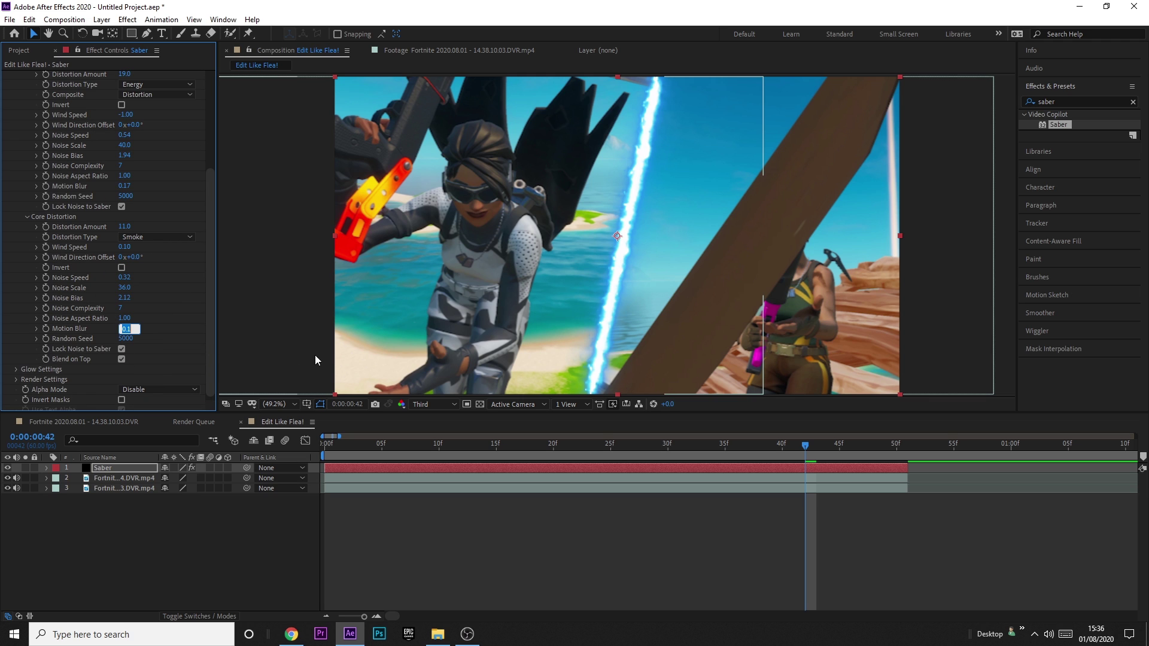
pyautogui.write('3')
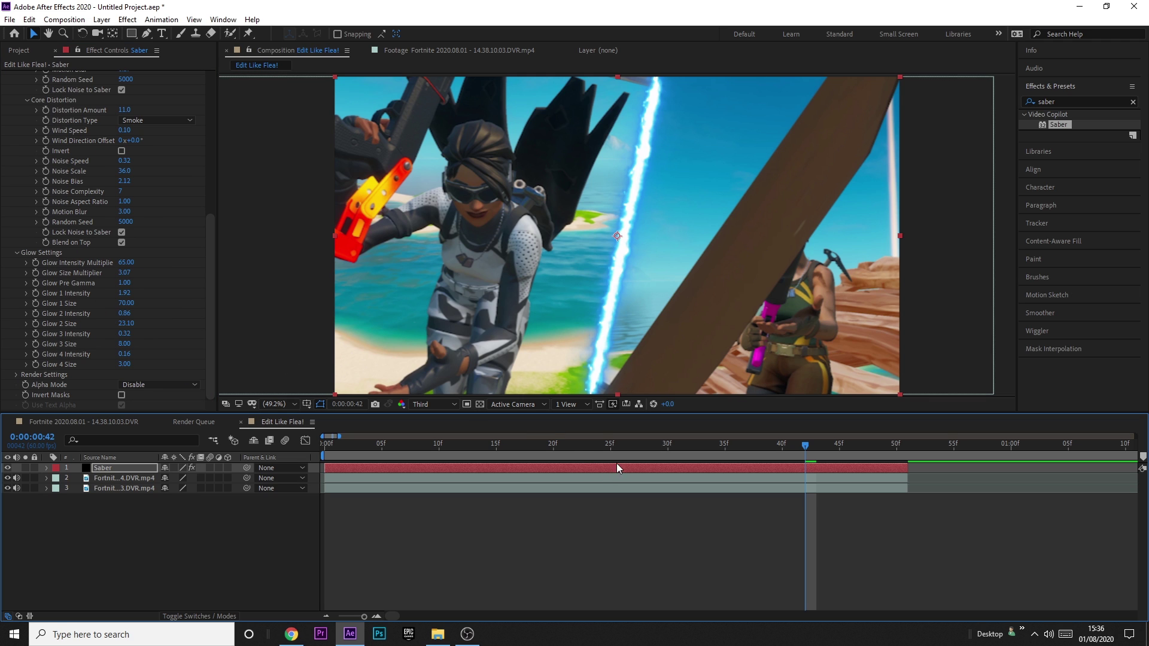
# Go to the first frame and compare the Saber settings with the Fortnite 2020.08.01 - 14.38.10.03.DVR composition
pyautogui.moveTo(679, 449); pyautogui.dragTo(311, 456)
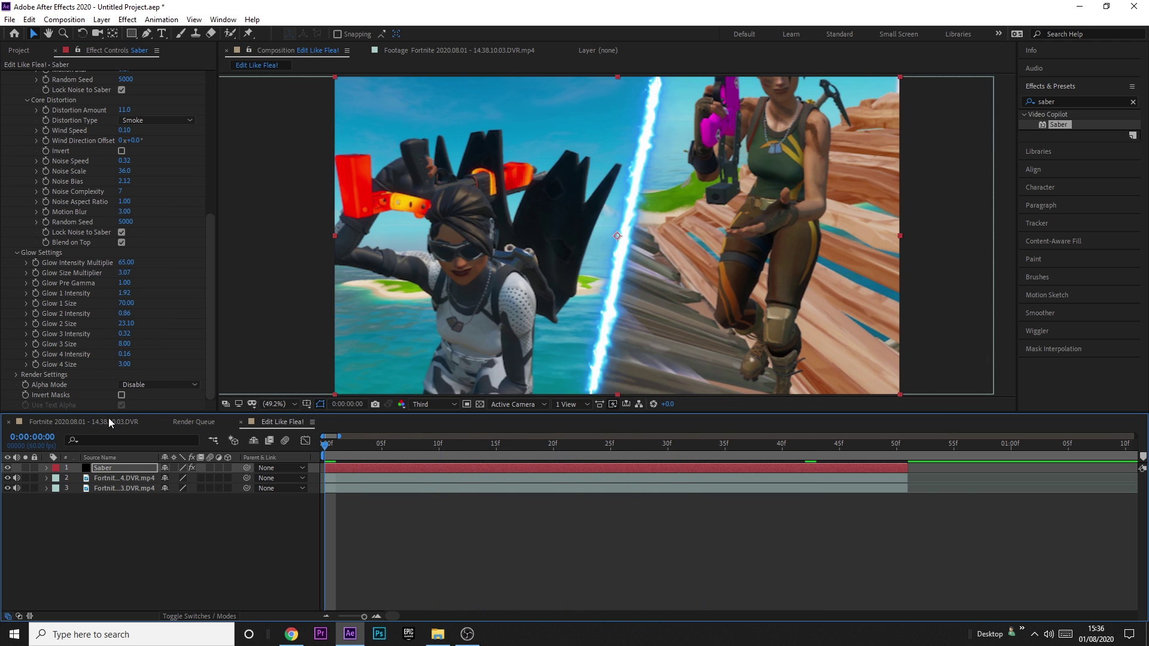
pyautogui.click(77, 422)
pyautogui.click(293, 421)
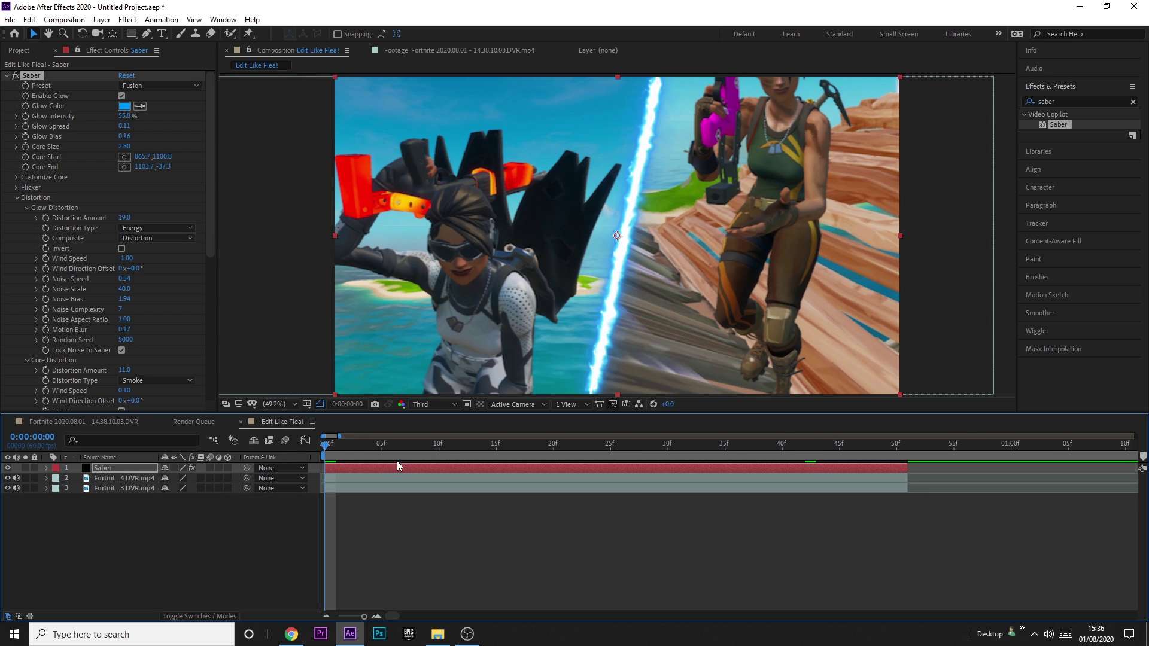
# Mute the audio of both Fortnite clips and preview the split-screen from the first frame
pyautogui.press('space')
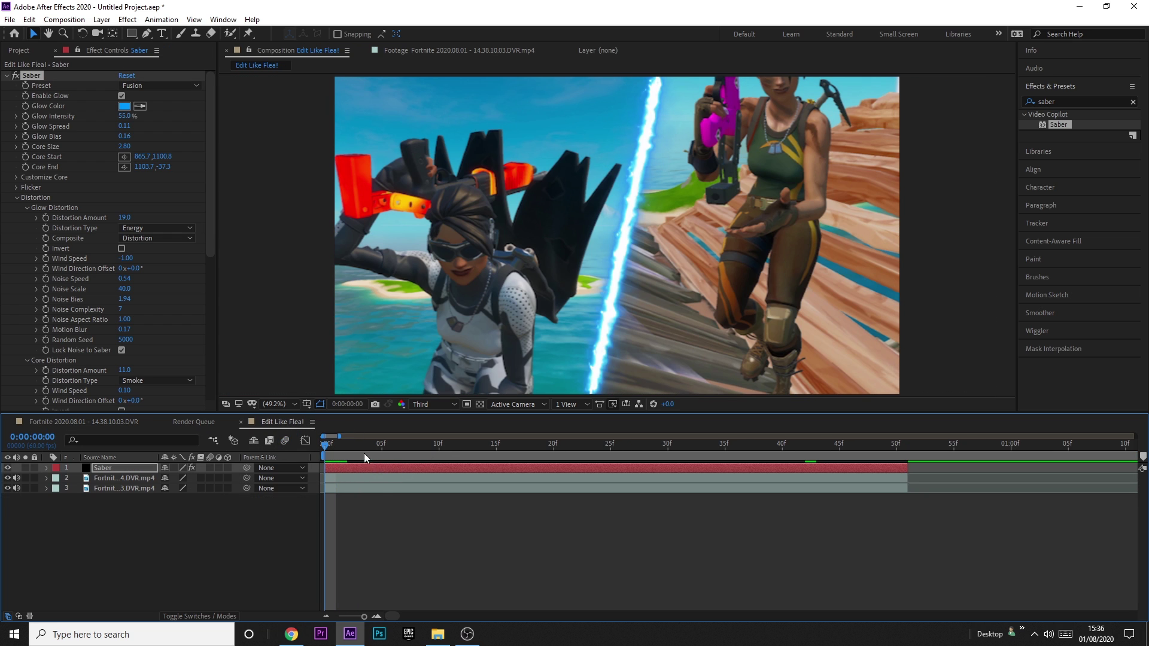
pyautogui.press('space')
pyautogui.click(16, 478)
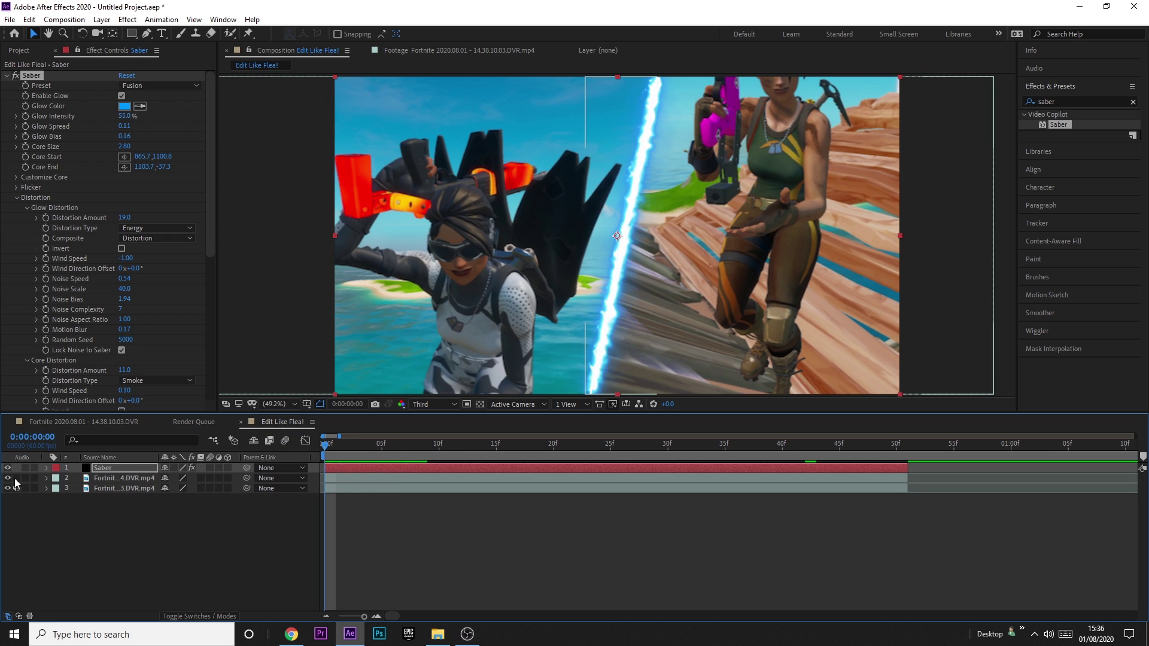
pyautogui.click(16, 488)
pyautogui.press('space')
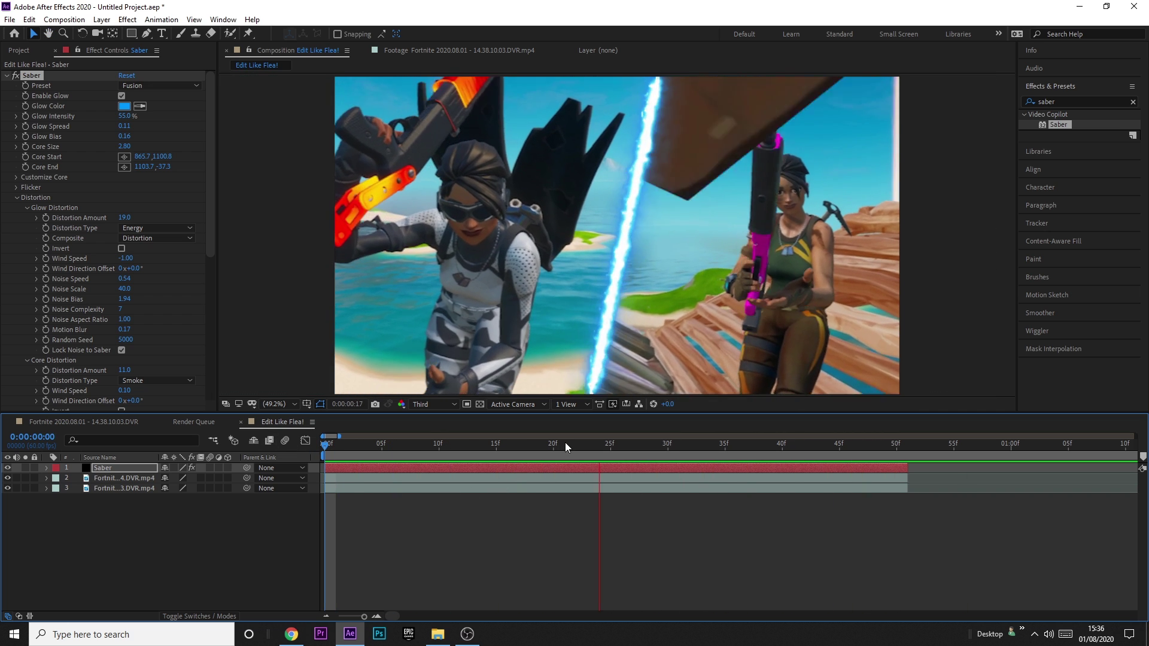
pyautogui.press('space')
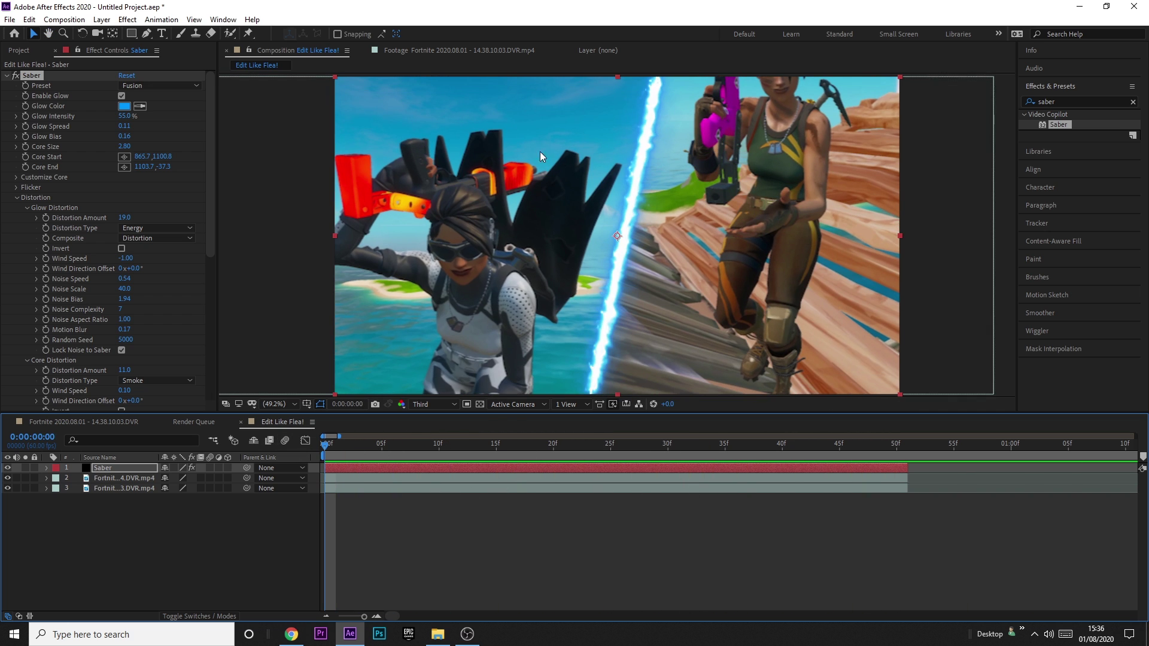
# Enable time remapping on the upper Fortnite clip and shift its first keyframe to an earlier moment in the footage
pyautogui.click(335, 478)
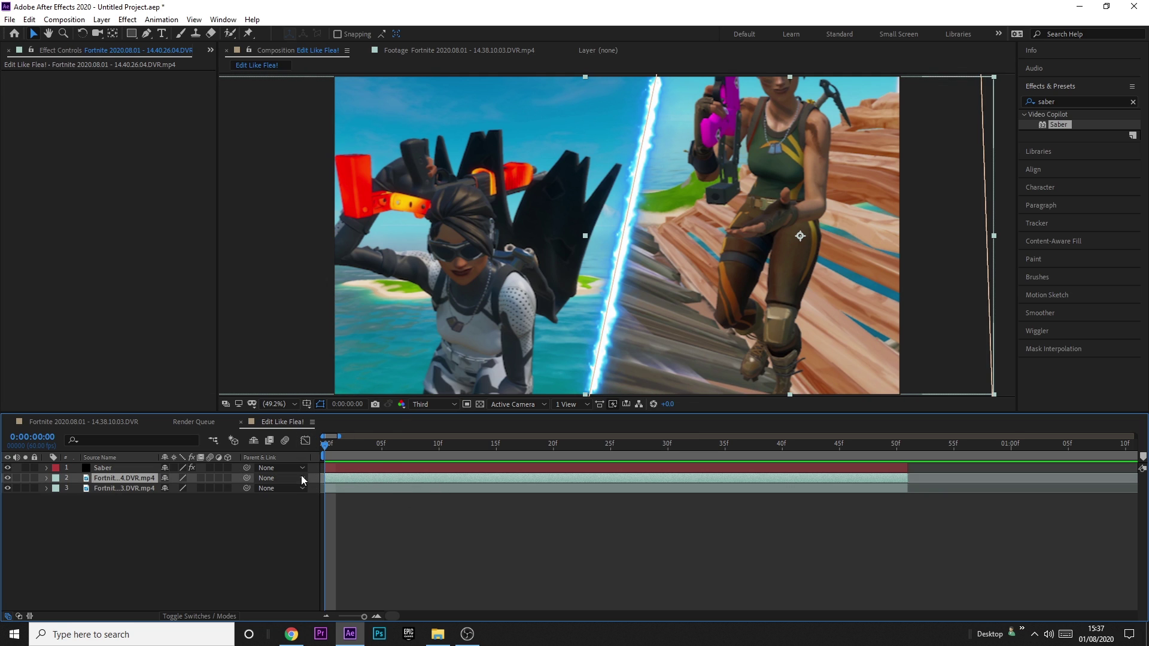
pyautogui.rightClick(351, 478)
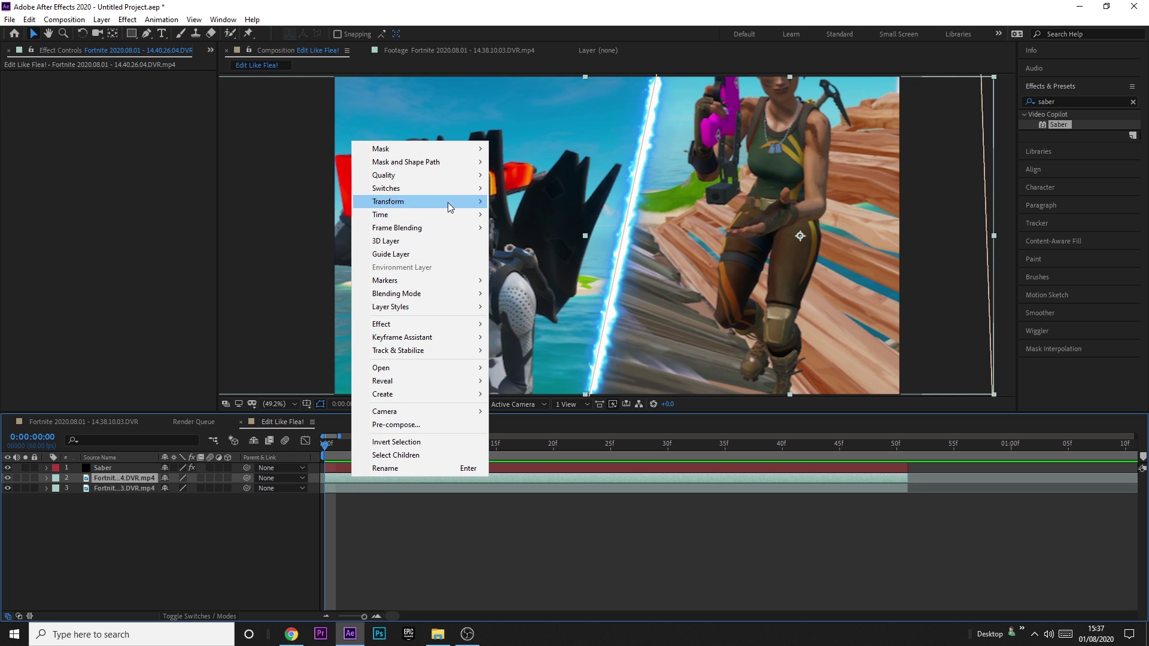
pyautogui.moveTo(449, 220)
pyautogui.click(527, 214)
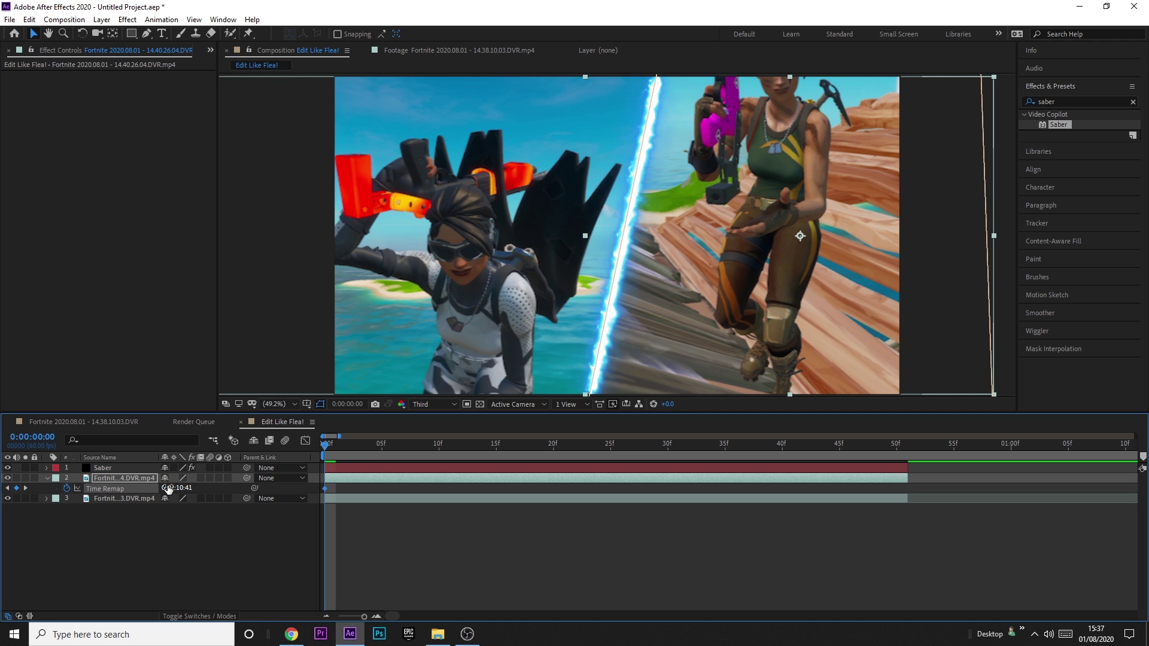
pyautogui.moveTo(168, 489); pyautogui.dragTo(155, 489)
# Add a Time Remap keyframe of 0:02:10:57 at frame 50 and move it to the clip's visible end
pyautogui.moveTo(332, 452); pyautogui.dragTo(899, 457)
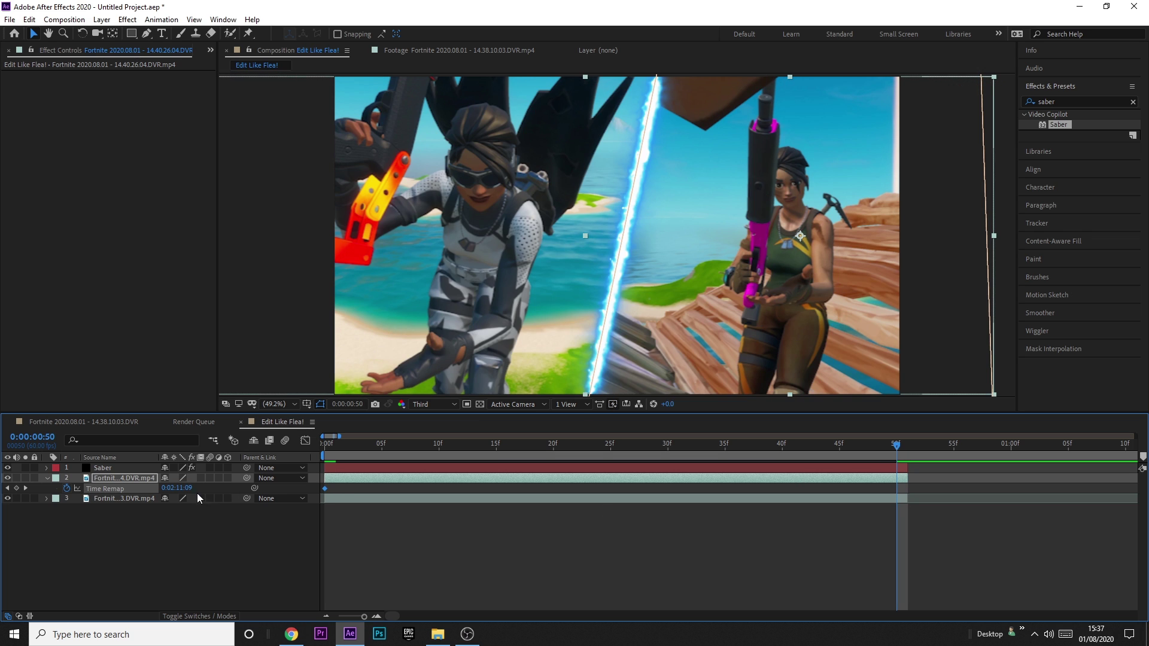
pyautogui.moveTo(177, 488); pyautogui.dragTo(170, 488)
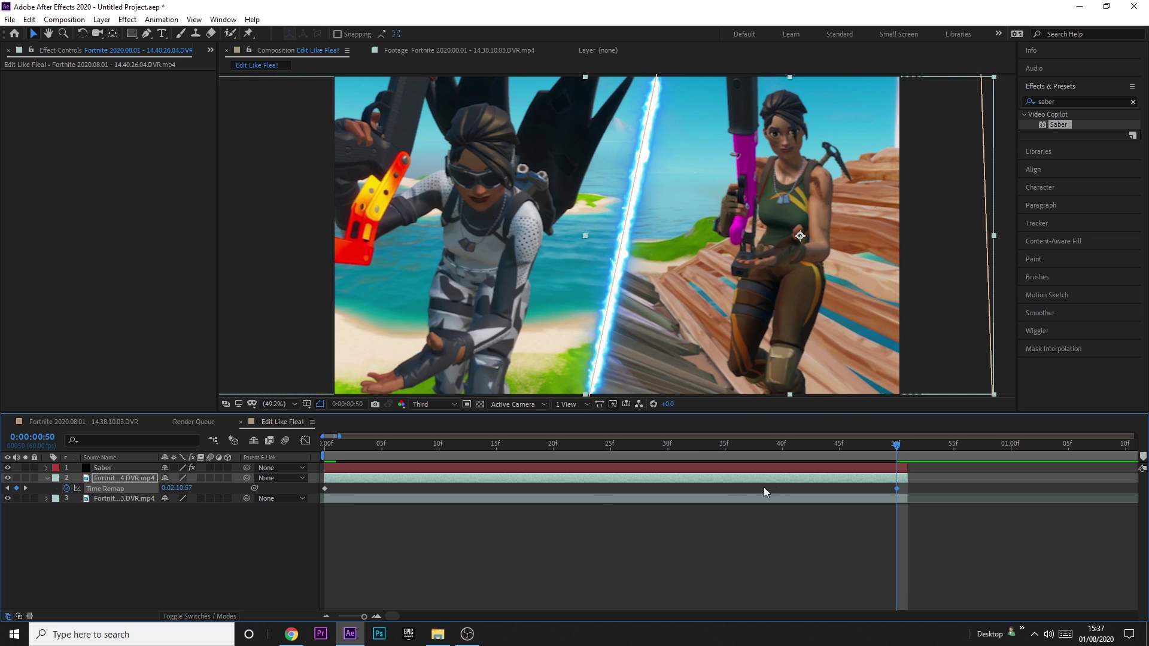
pyautogui.moveTo(898, 489); pyautogui.dragTo(903, 488)
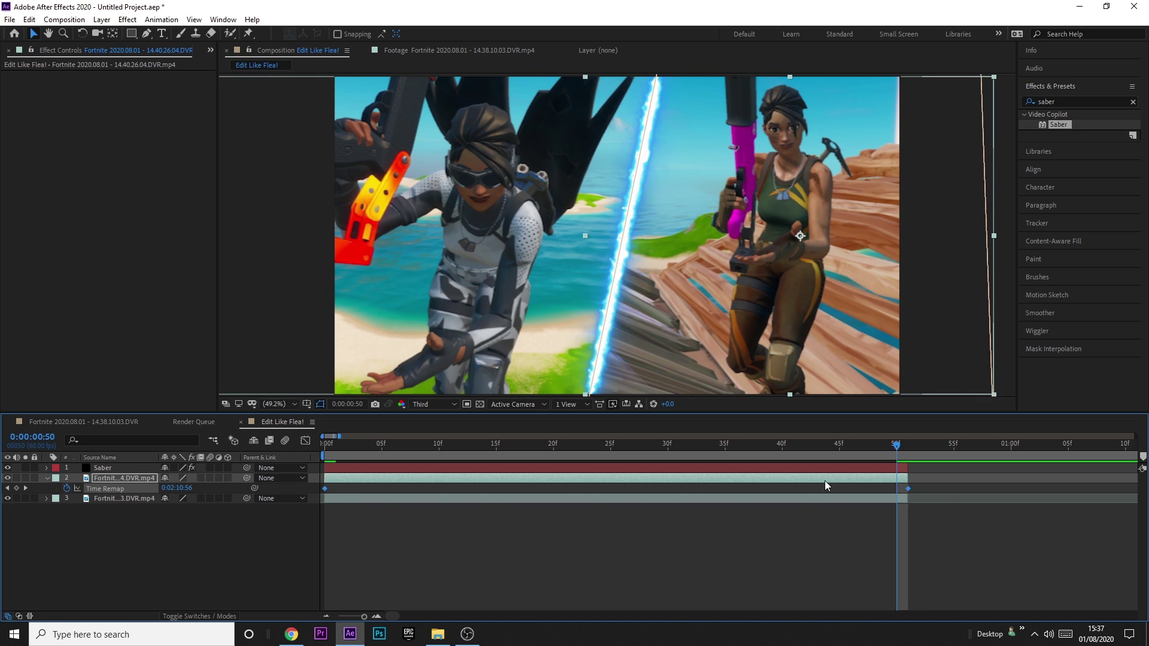
# Apply Easy Ease to both Time Remap keyframes and show their curve in the graph editor, framed on the clip's duration
pyautogui.press('F9')
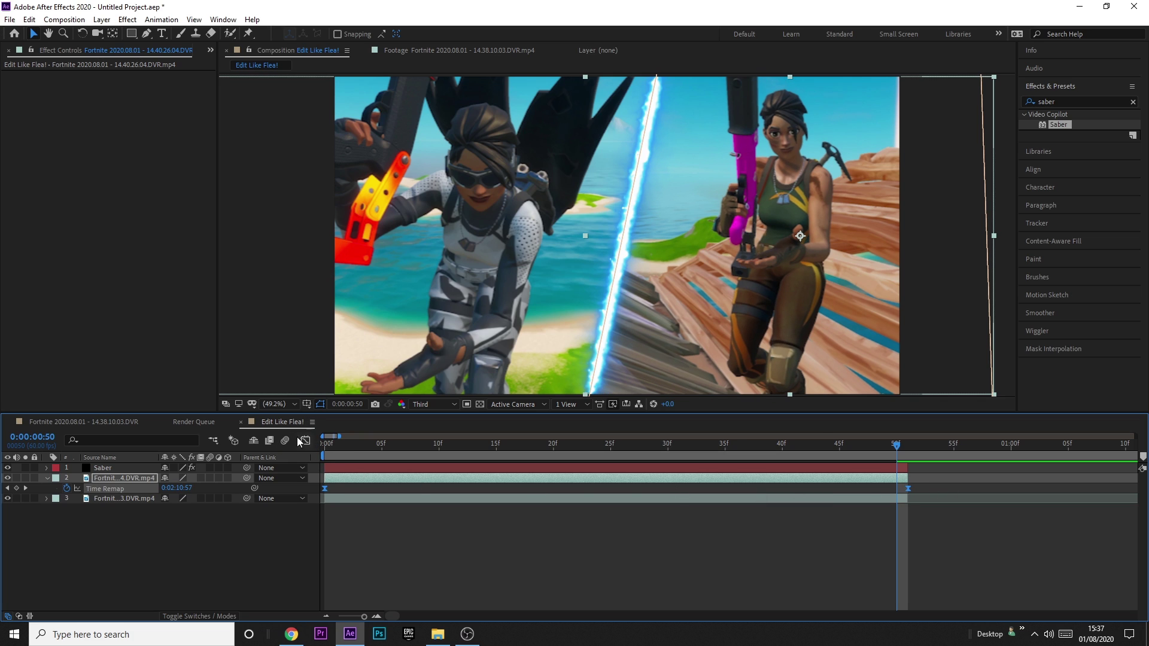
pyautogui.click(305, 441)
pyautogui.click(267, 554)
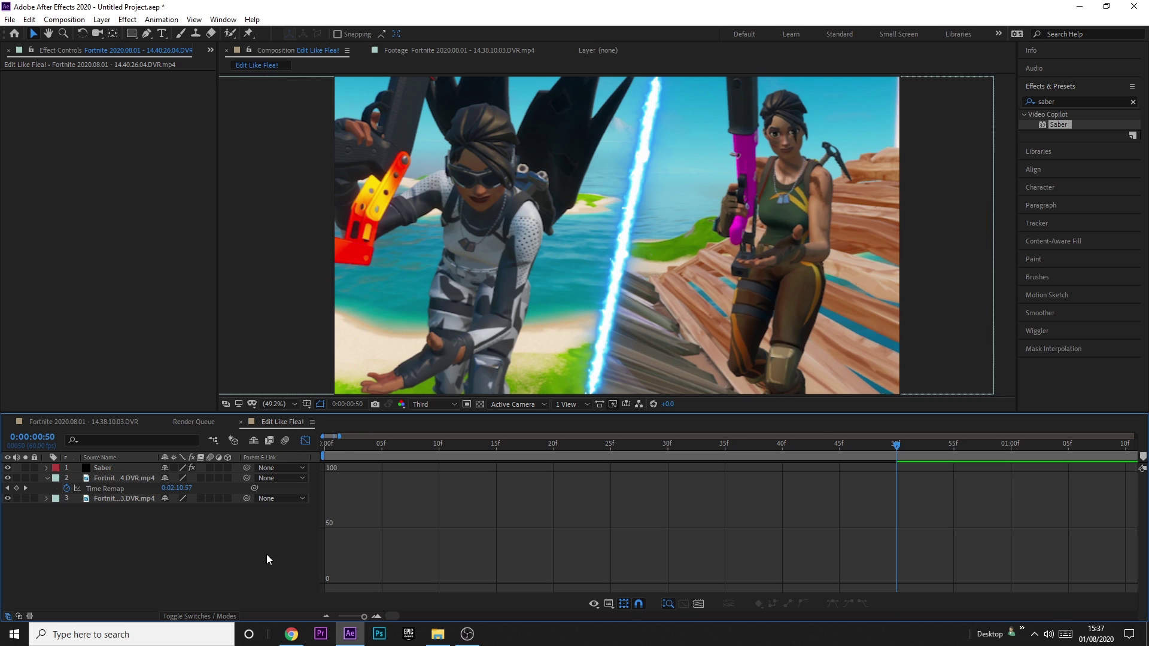
pyautogui.press(';')
pyautogui.press(';')
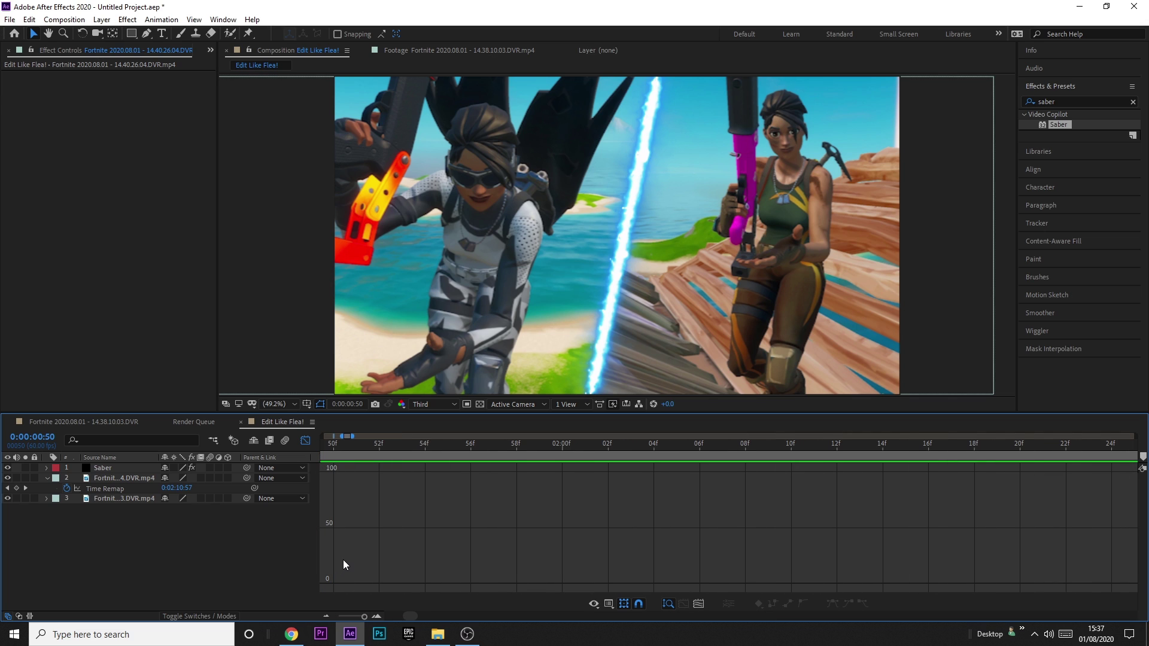
pyautogui.hotkey('shift', 'F3')
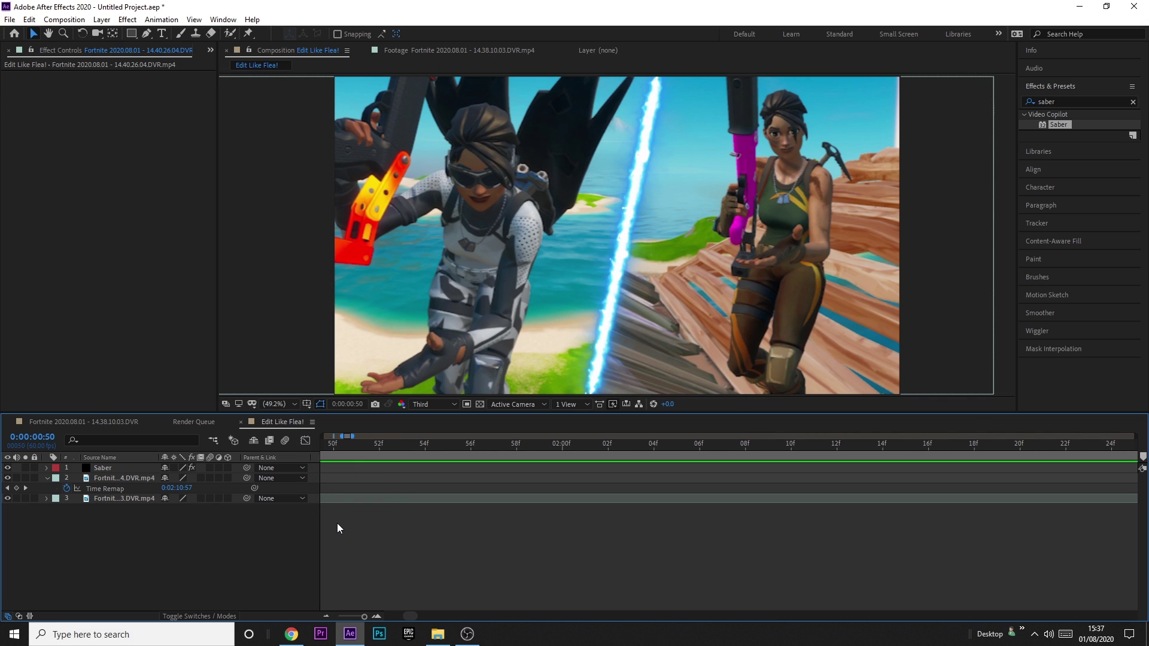
pyautogui.press(';')
pyautogui.click(333, 487)
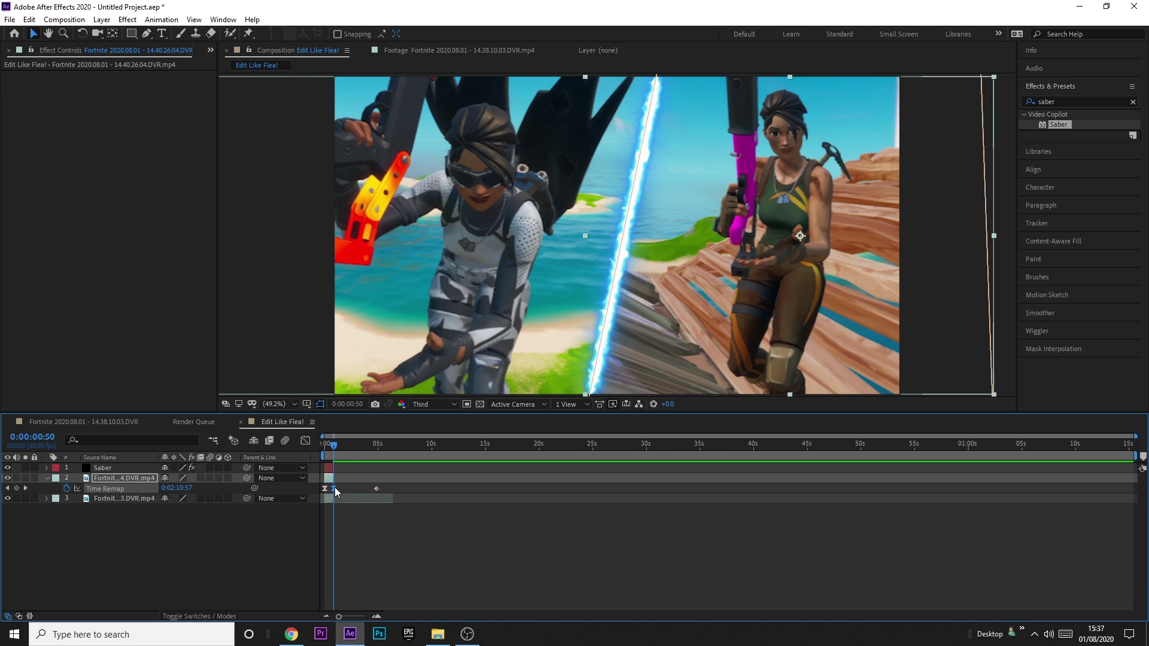
pyautogui.hotkey('shift', 'F3')
pyautogui.scroll(3, 339, 592)
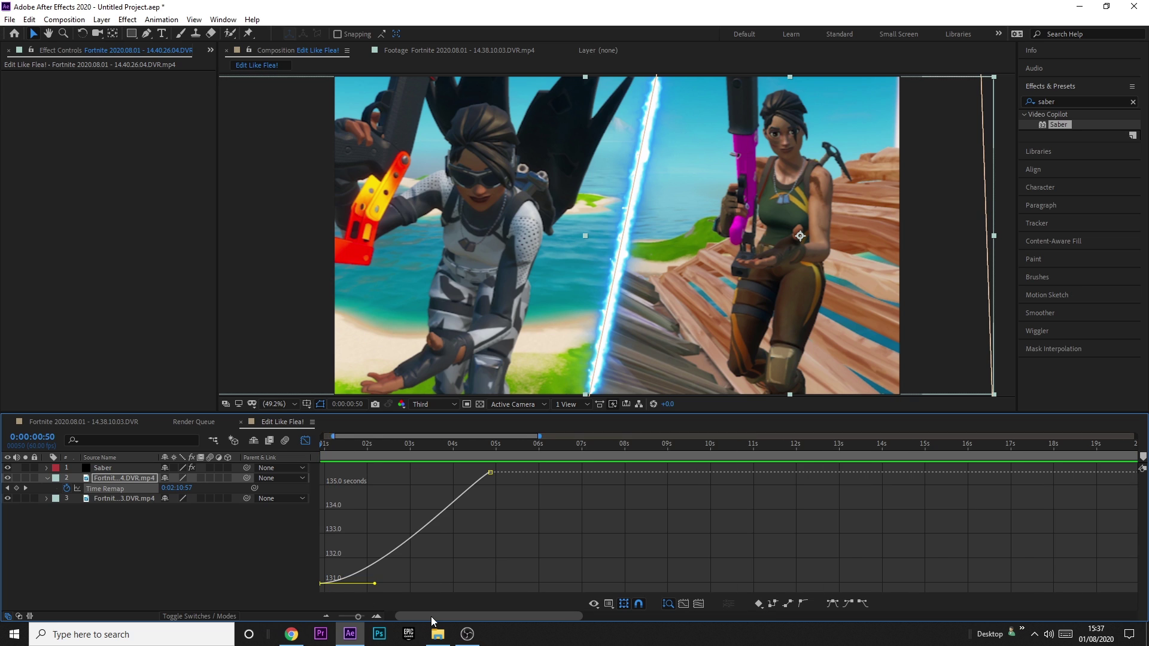
pyautogui.moveTo(431, 616); pyautogui.dragTo(368, 616)
pyautogui.scroll(5, 363, 589)
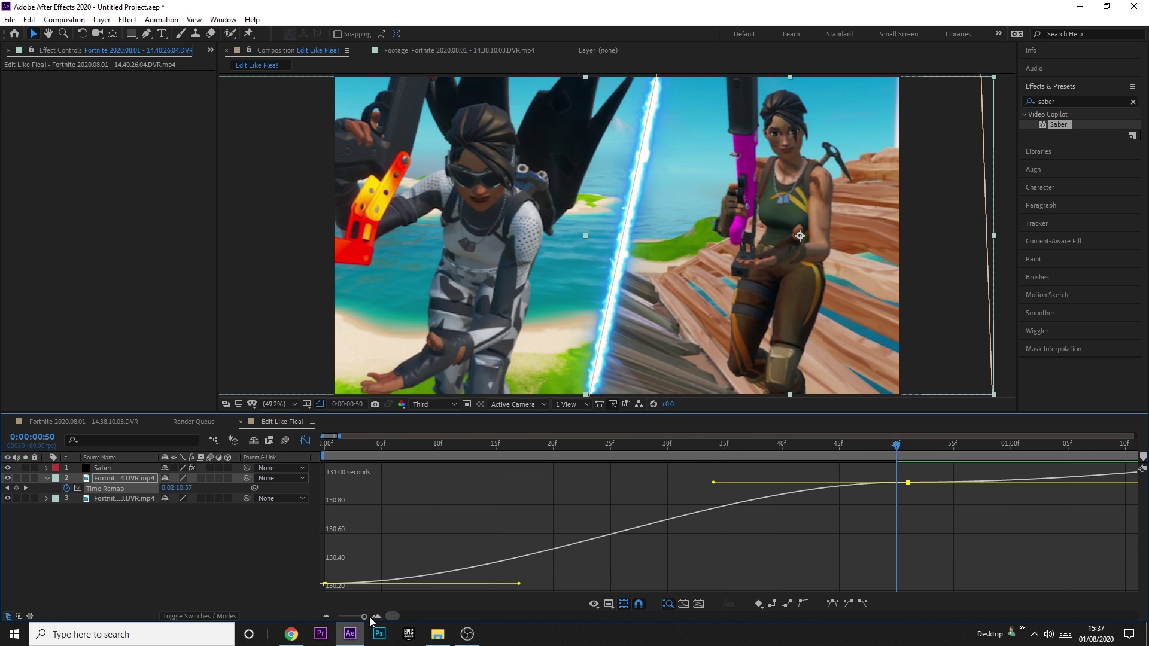
# View the Time Remap speed graph and return to the value graph
pyautogui.click(609, 602)
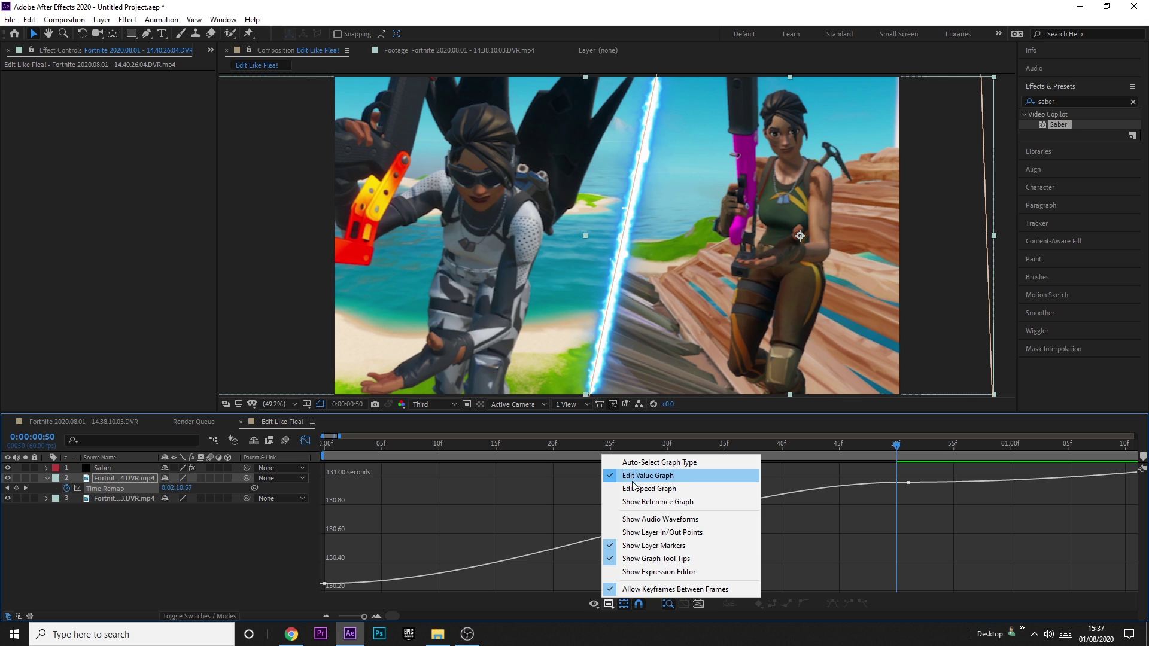
pyautogui.click(659, 488)
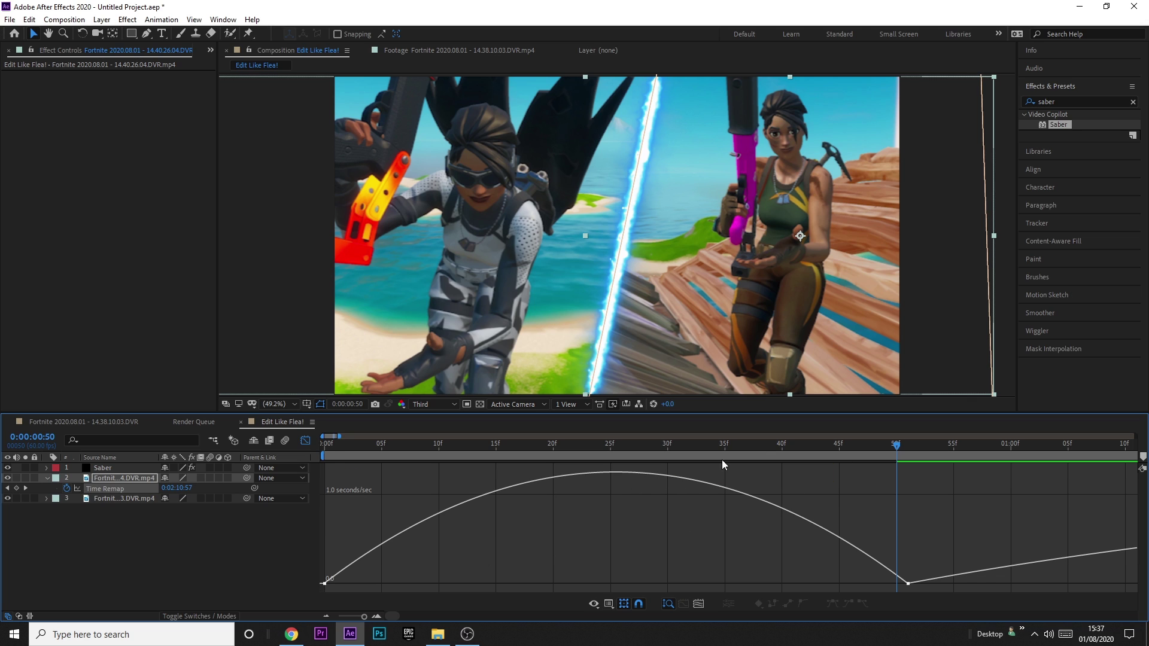
pyautogui.click(609, 605)
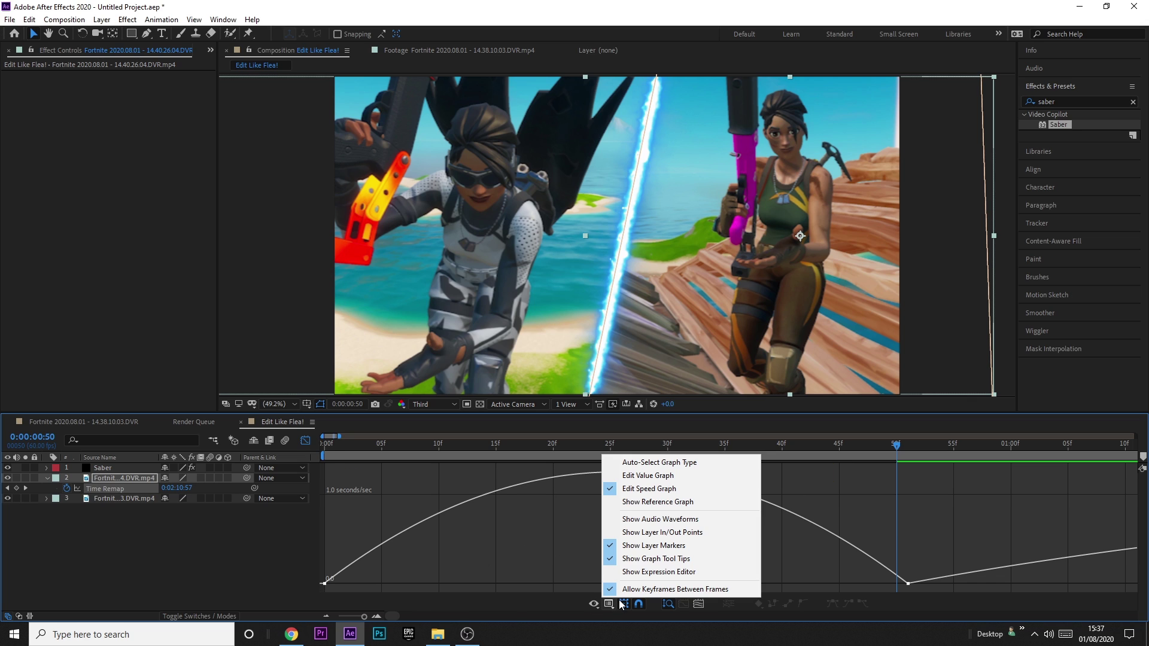
pyautogui.click(647, 475)
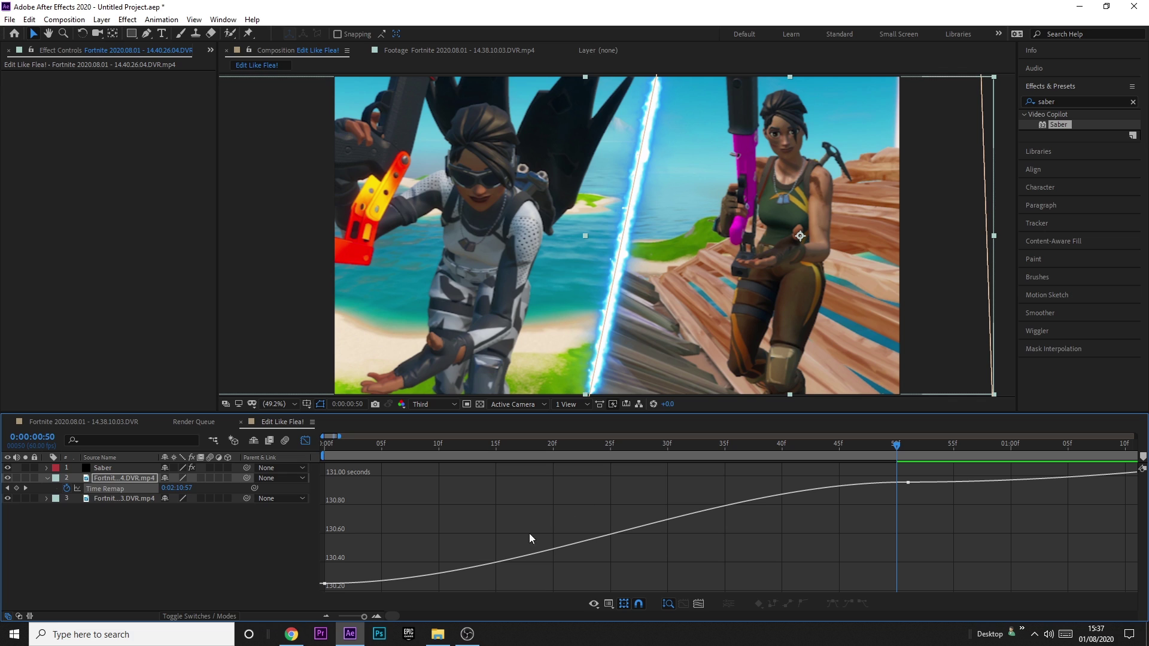
# Shape the upper Fortnite clip's Time Remap curve with steep easing at both keyframes and a nearly flat middle, then close the graph editor
pyautogui.click(324, 584)
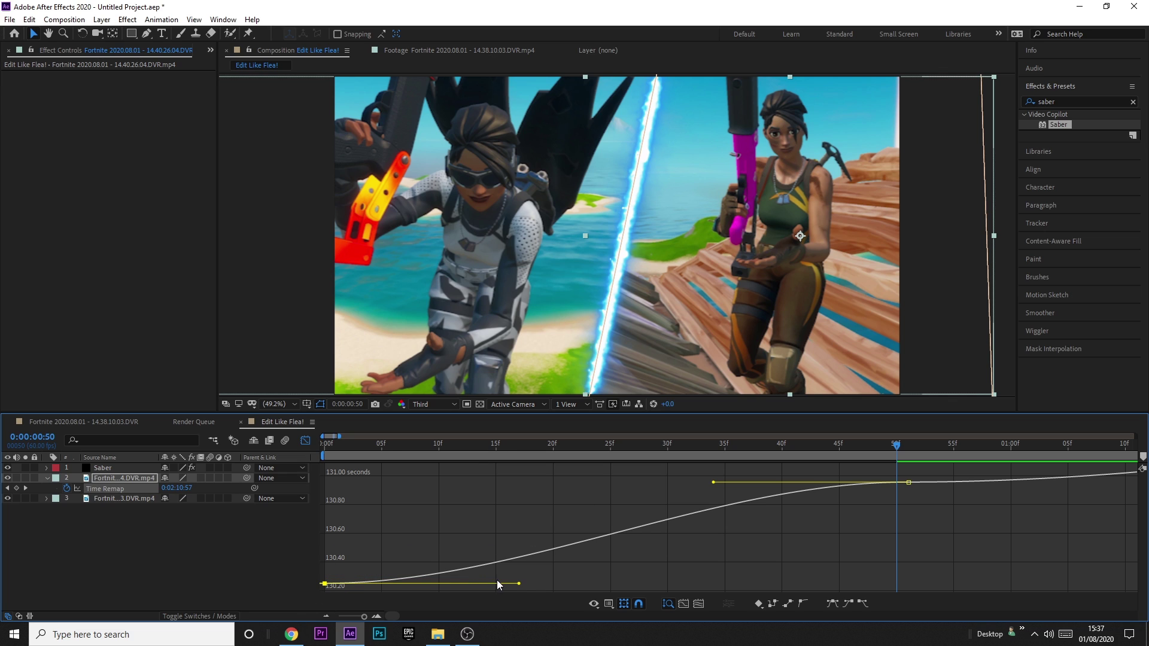
pyautogui.moveTo(519, 584); pyautogui.dragTo(286, 478)
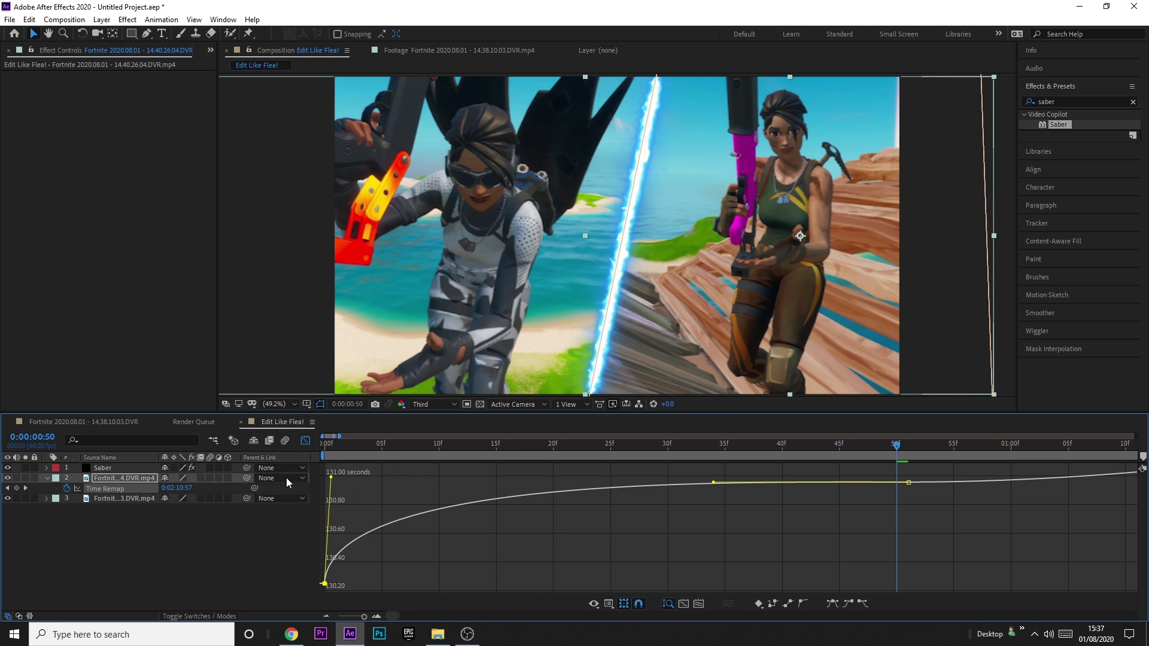
pyautogui.moveTo(706, 485); pyautogui.dragTo(986, 569)
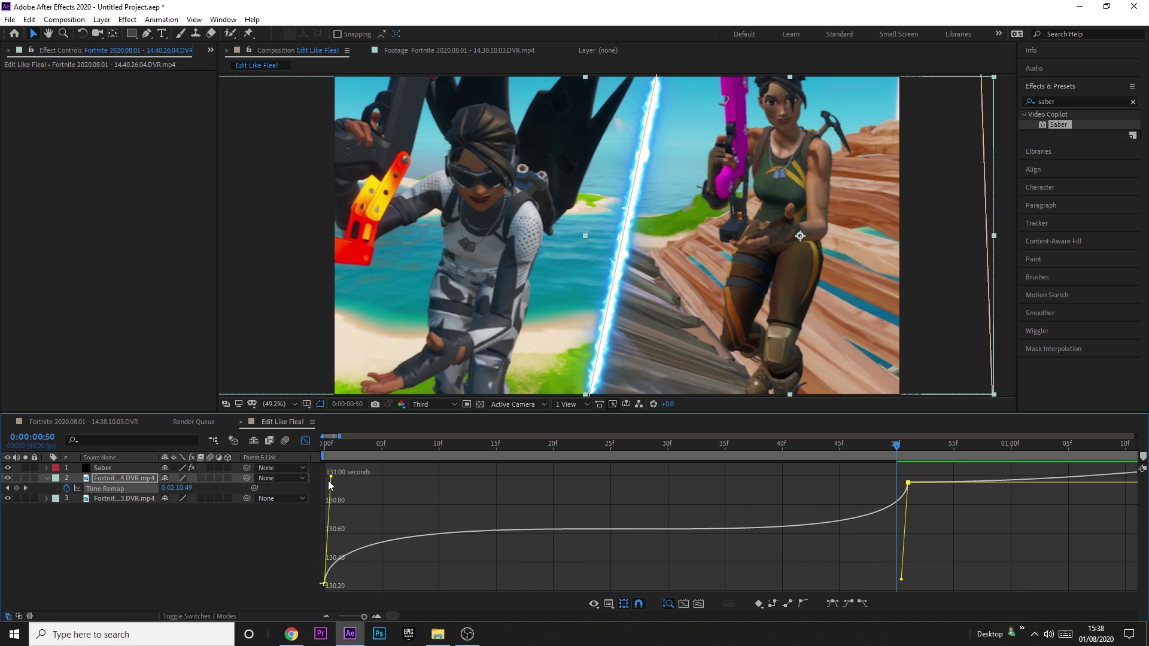
pyautogui.moveTo(329, 481); pyautogui.dragTo(290, 488)
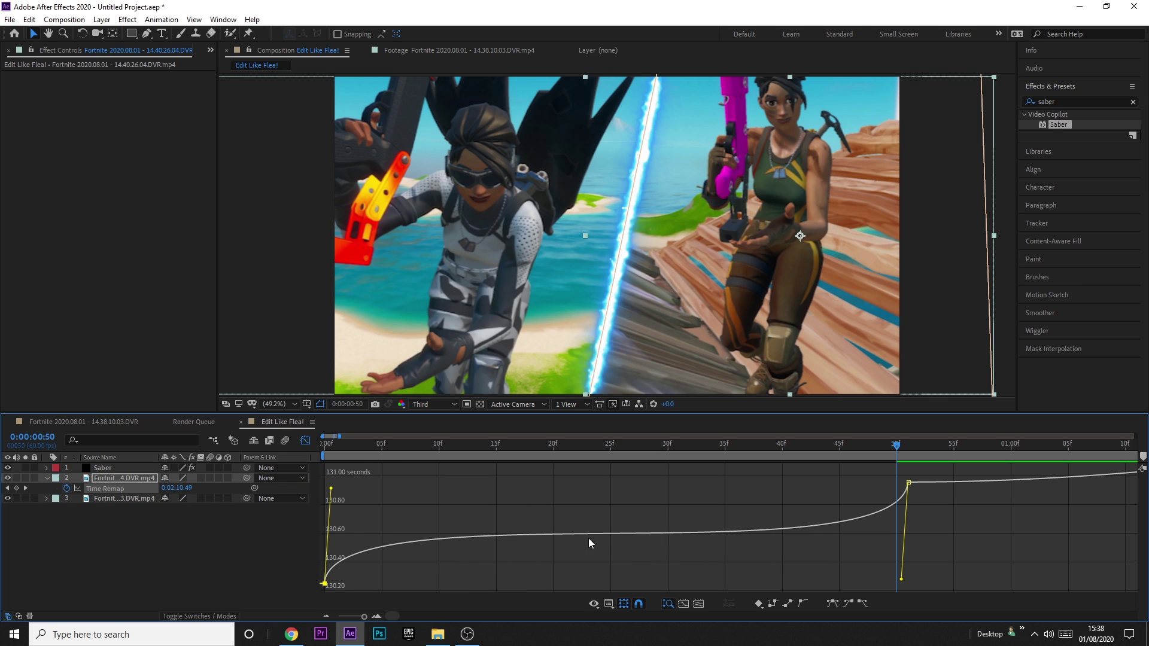
pyautogui.click(305, 441)
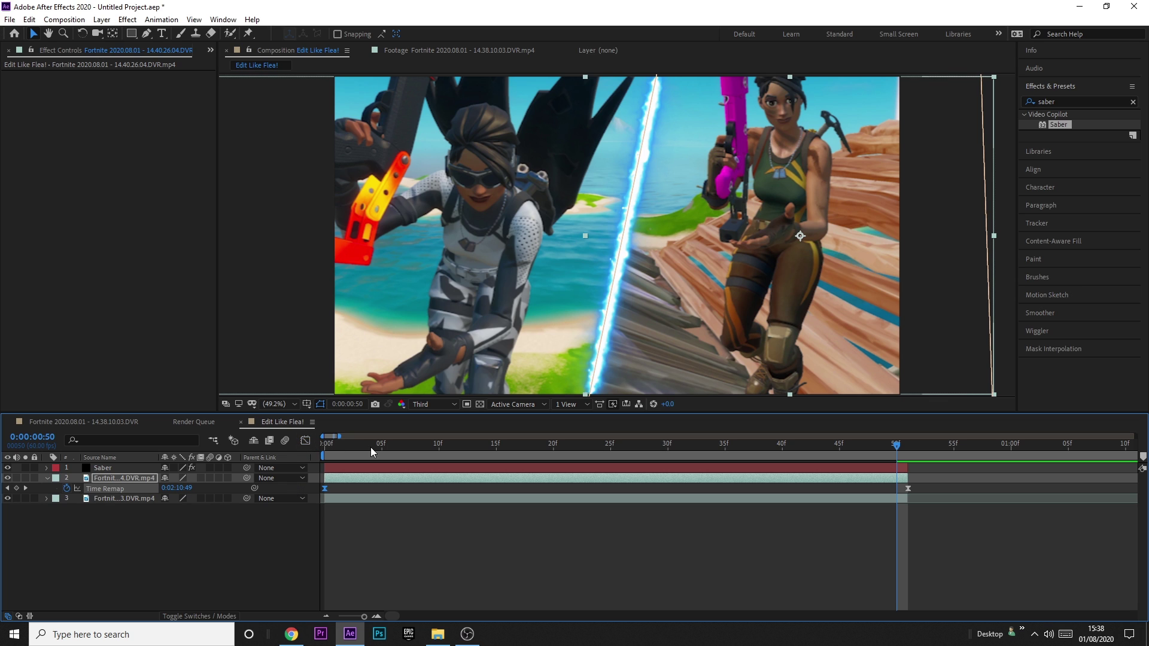
# Preview the composition from the first frame to check the upper clip's remapped speed
pyautogui.moveTo(371, 447); pyautogui.dragTo(254, 454)
pyautogui.press('space')
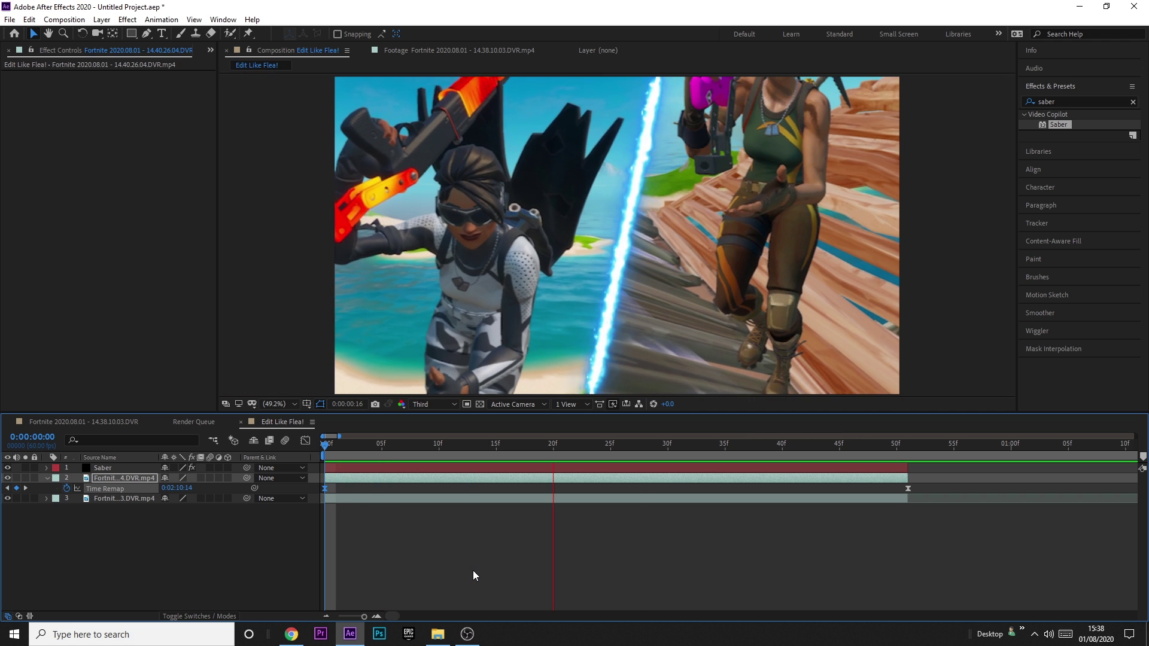
pyautogui.press('space')
pyautogui.press('space')
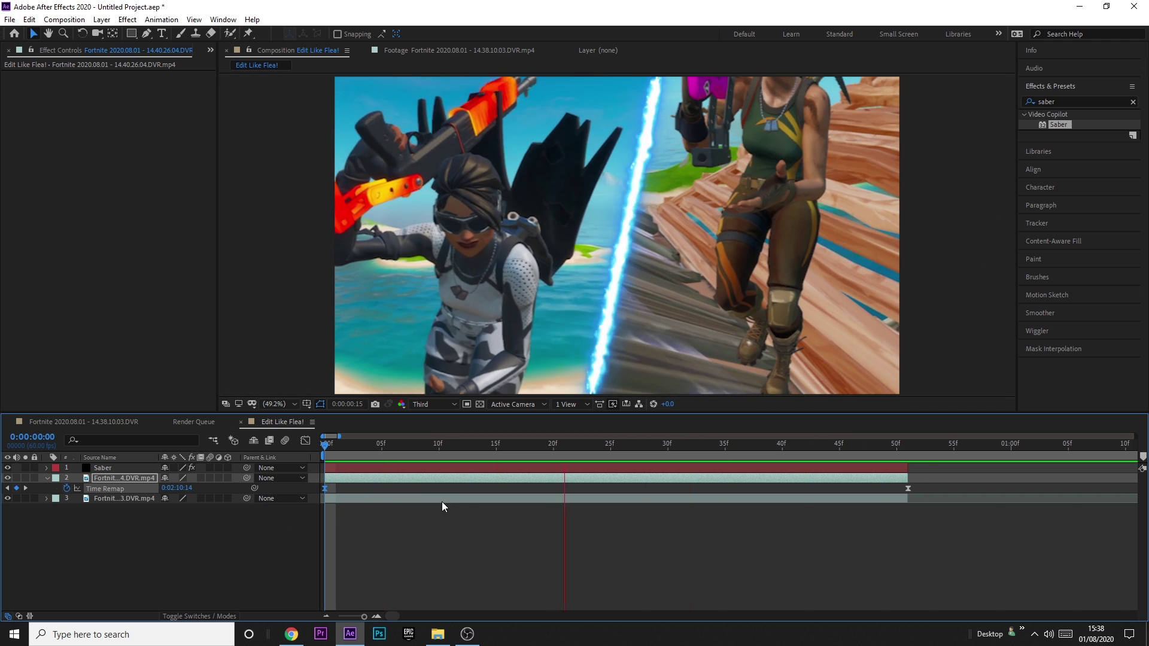
# Set the upper Fortnite clip's last Time Remap keyframe to 0:02:11:23 at frame 50 and return it to the clip's visible end
pyautogui.click(896, 450)
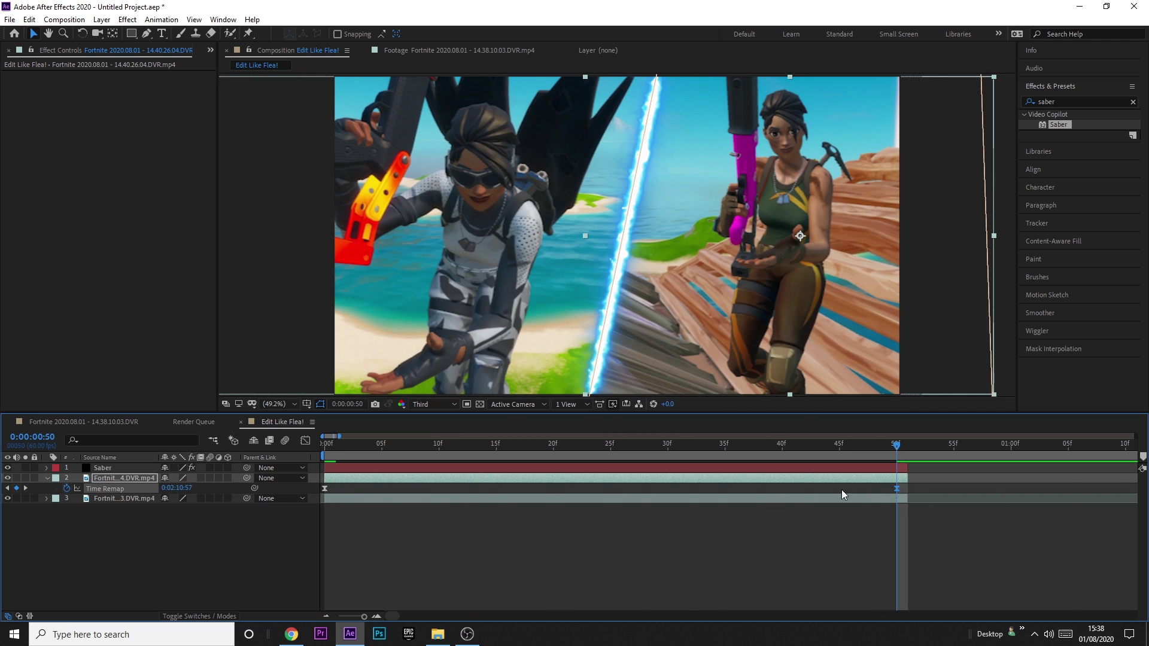
pyautogui.moveTo(177, 488); pyautogui.dragTo(193, 488)
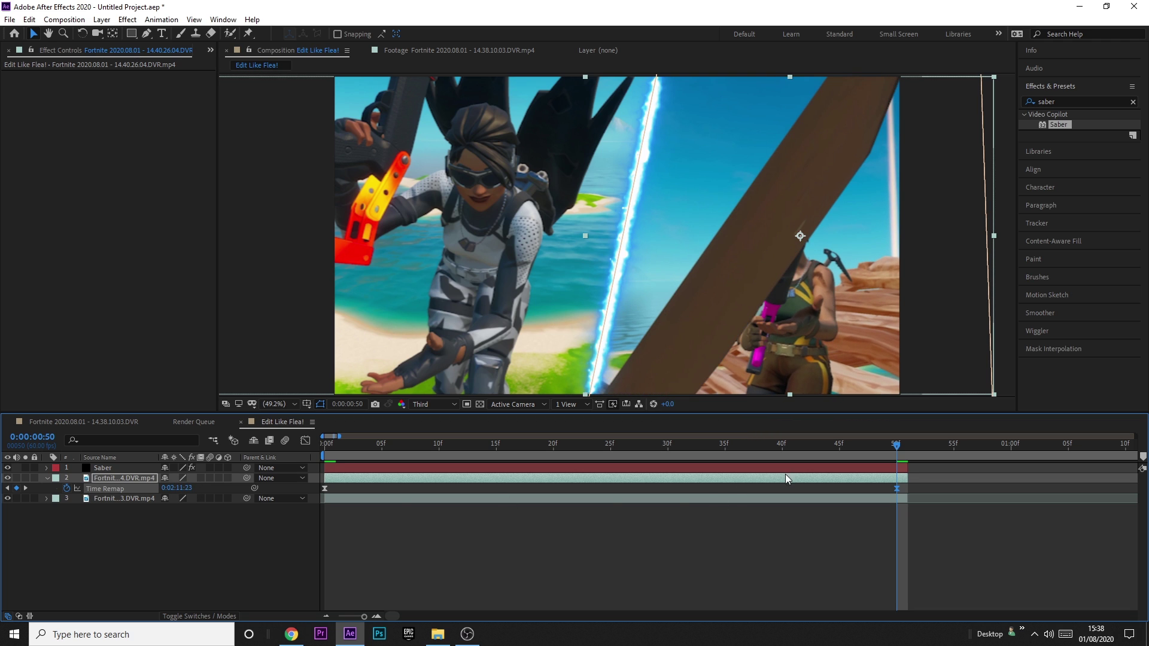
pyautogui.moveTo(896, 488); pyautogui.dragTo(908, 488)
pyautogui.press('Home')
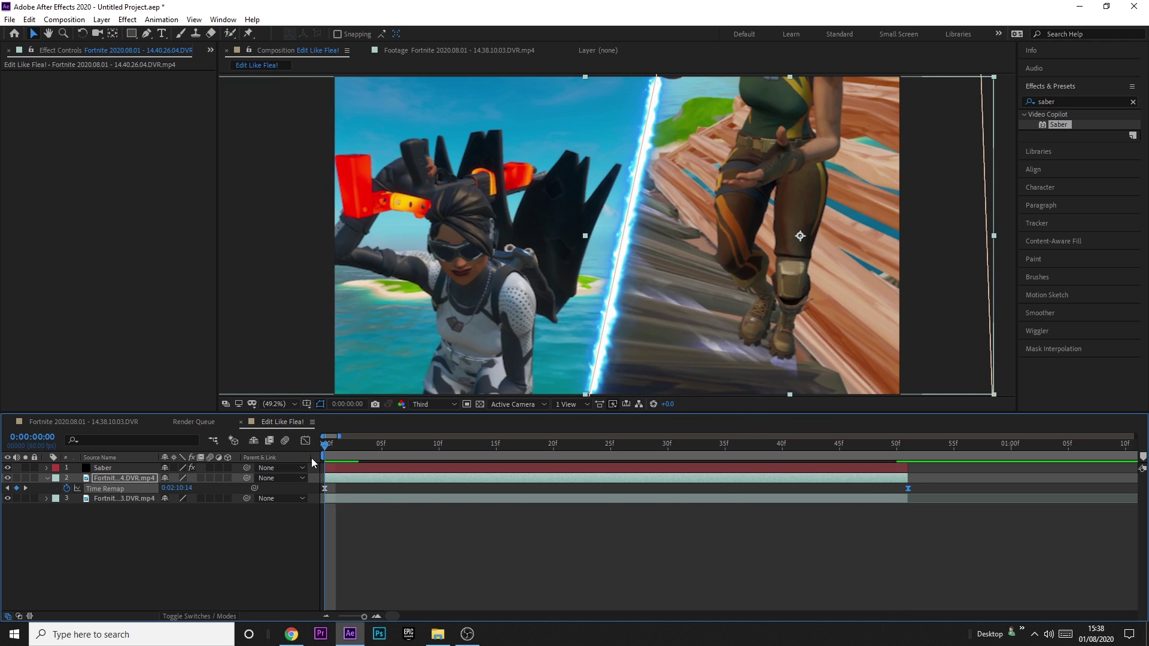
pyautogui.moveTo(167, 488); pyautogui.dragTo(173, 489)
# Lengthen both easing handles on the upper clip's Time Remap curve to steepen its ends and flatten its middle
pyautogui.click(305, 441)
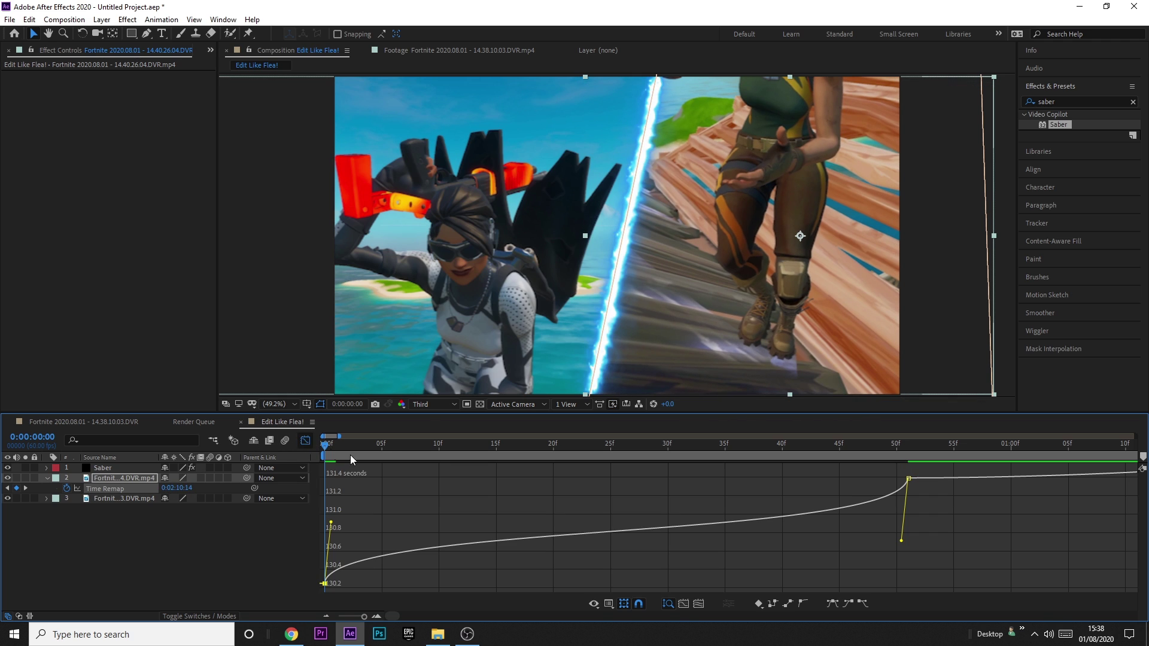
pyautogui.moveTo(332, 525); pyautogui.dragTo(331, 477)
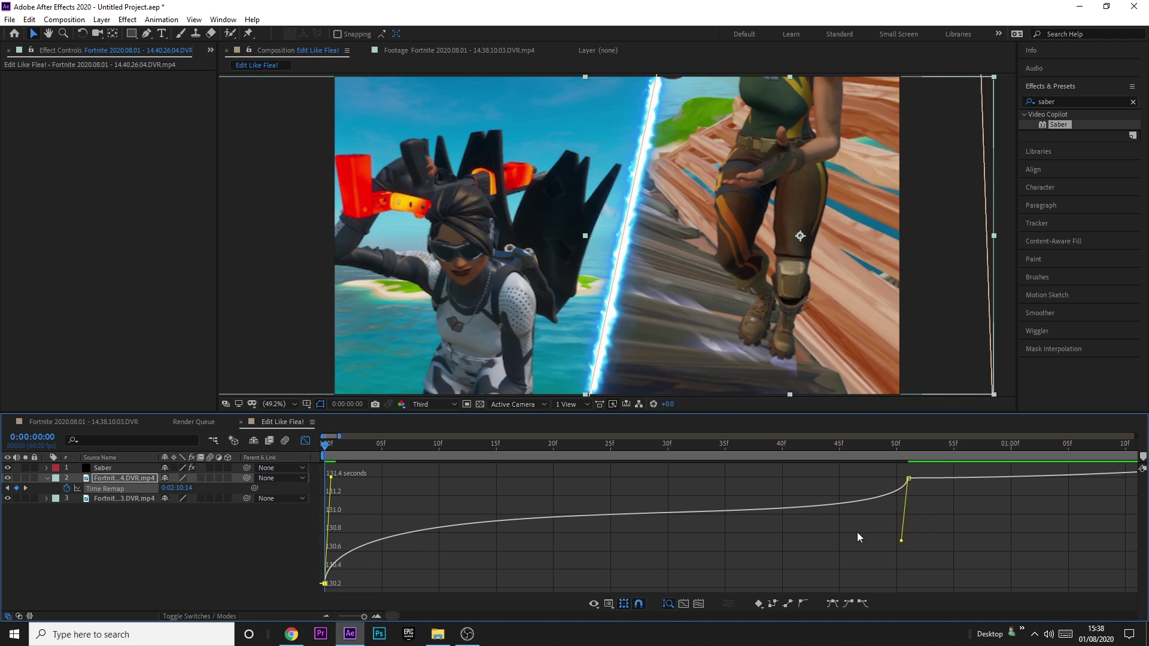
pyautogui.moveTo(903, 541); pyautogui.dragTo(964, 578)
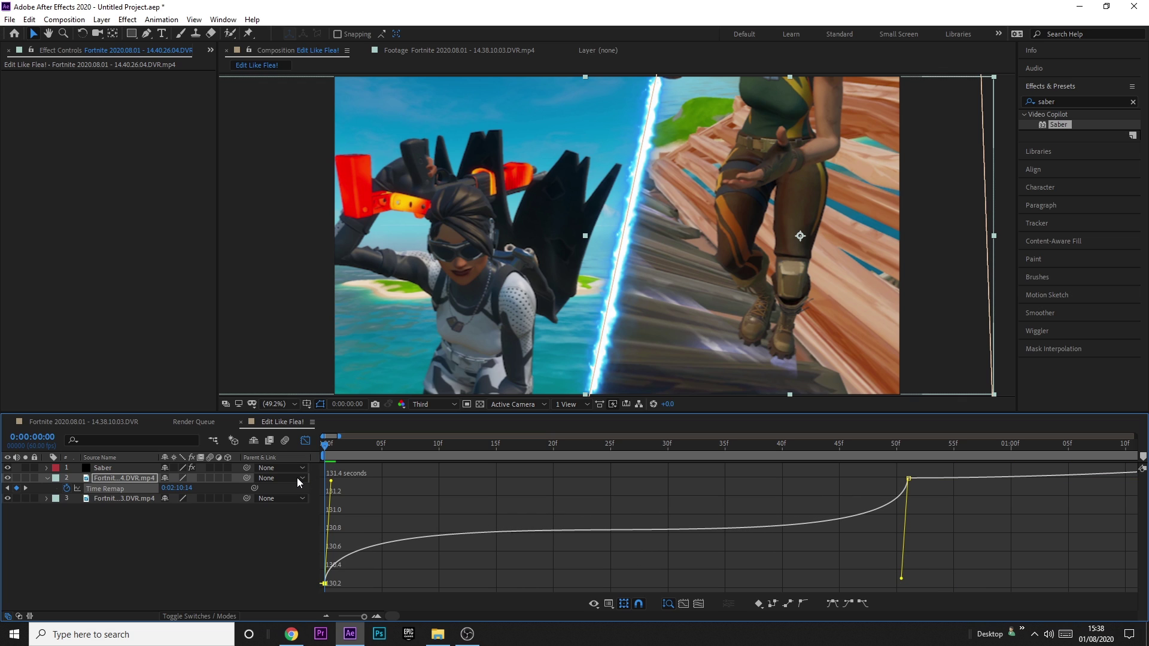
pyautogui.click(305, 441)
# Play back the composition and scrub to frame 26 to check the upper clip's revised timing
pyautogui.moveTo(403, 462); pyautogui.dragTo(901, 465)
pyautogui.press('space')
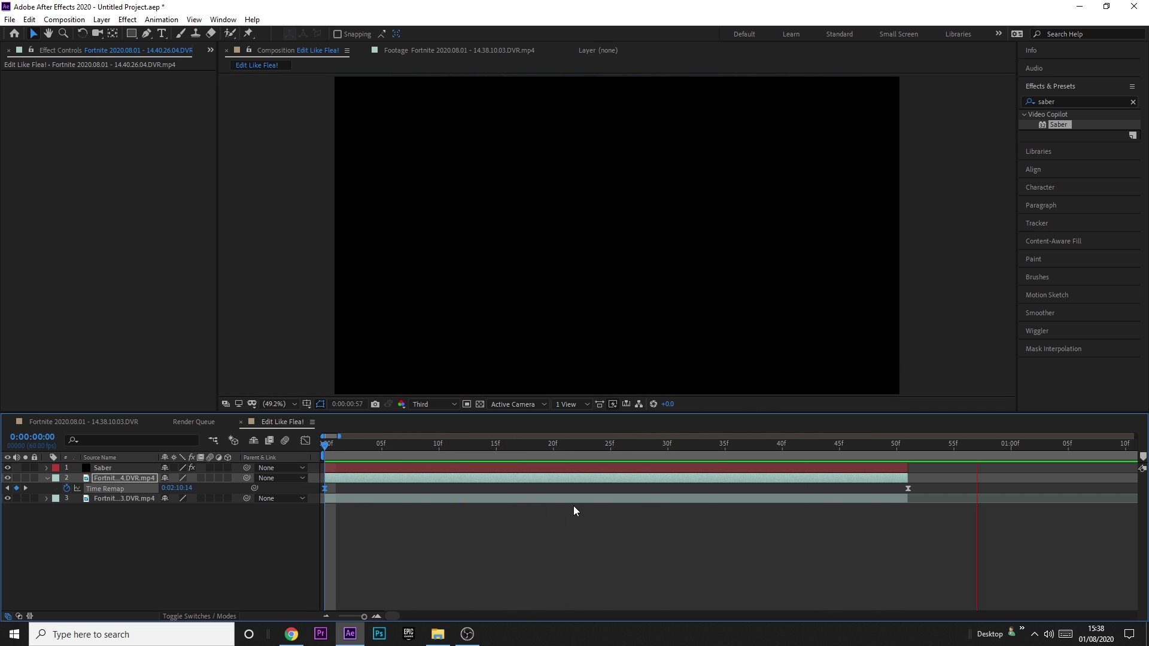
pyautogui.press('space')
pyautogui.press('space')
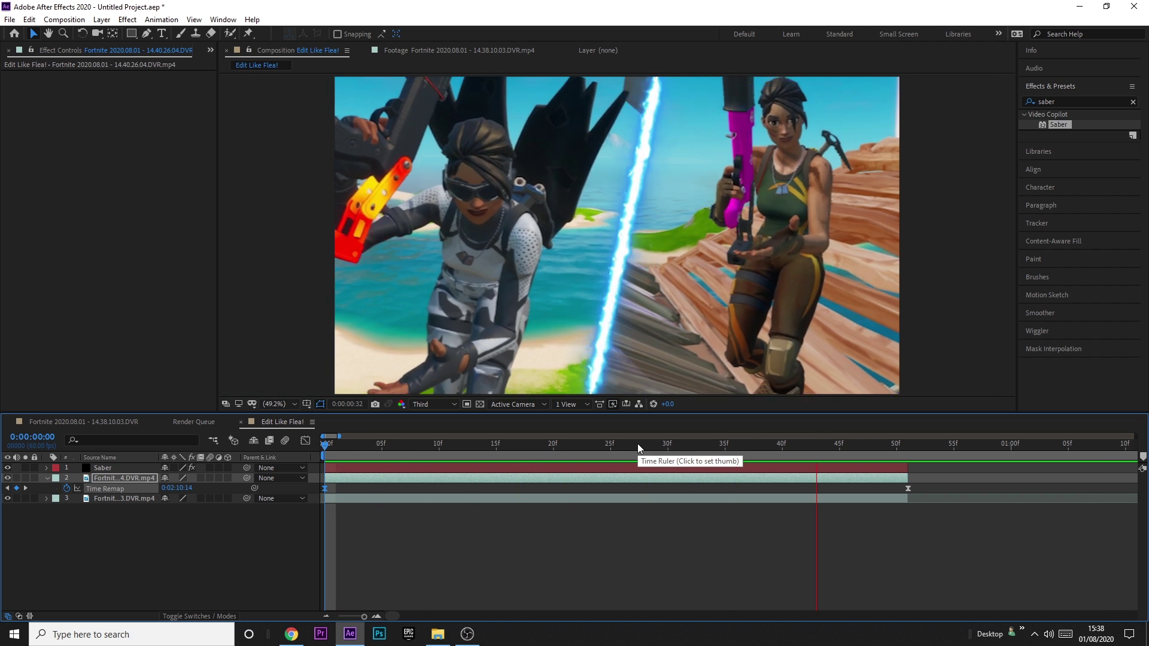
pyautogui.click(438, 444)
pyautogui.moveTo(438, 444); pyautogui.dragTo(622, 446)
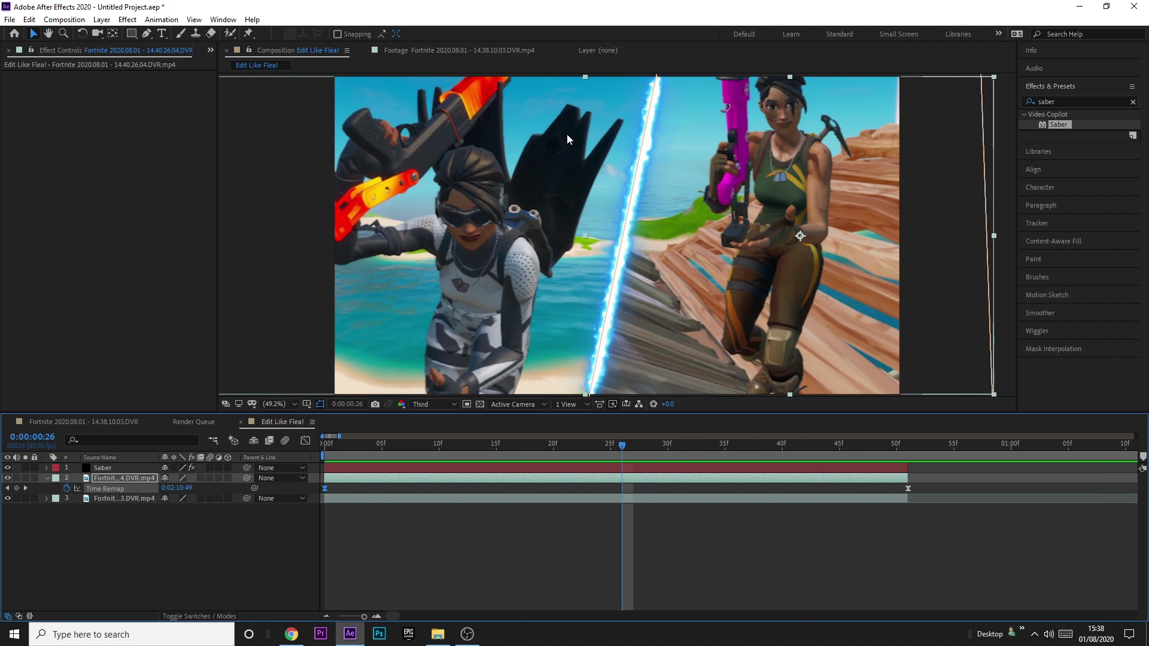
# Enable time remapping on the lower Fortnite clip and set its first keyframe at frame 0 to 0:02:53:18
pyautogui.click(344, 498)
pyautogui.press('Home')
pyautogui.rightClick(367, 501)
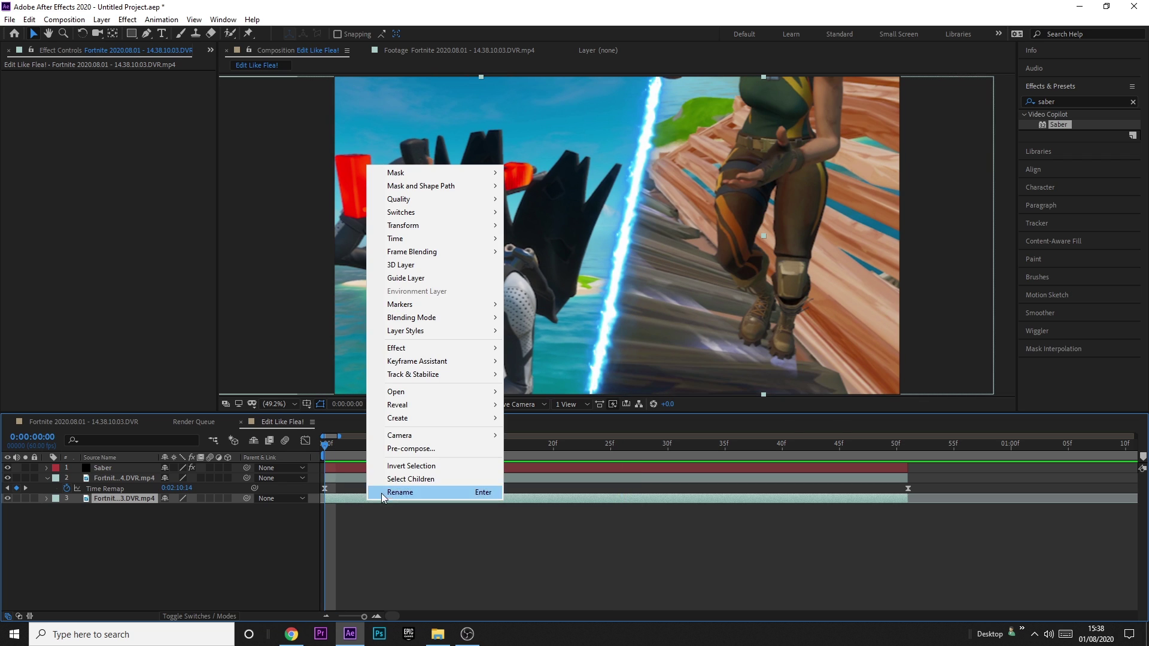
pyautogui.moveTo(390, 240)
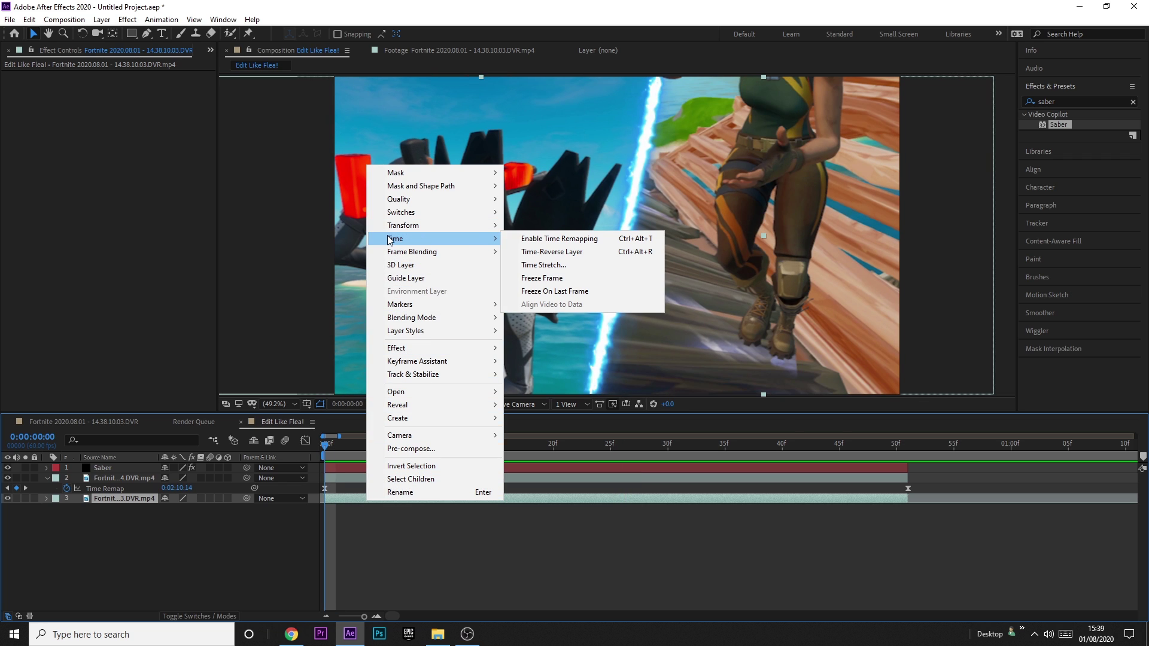
pyautogui.click(532, 238)
pyautogui.click(16, 508)
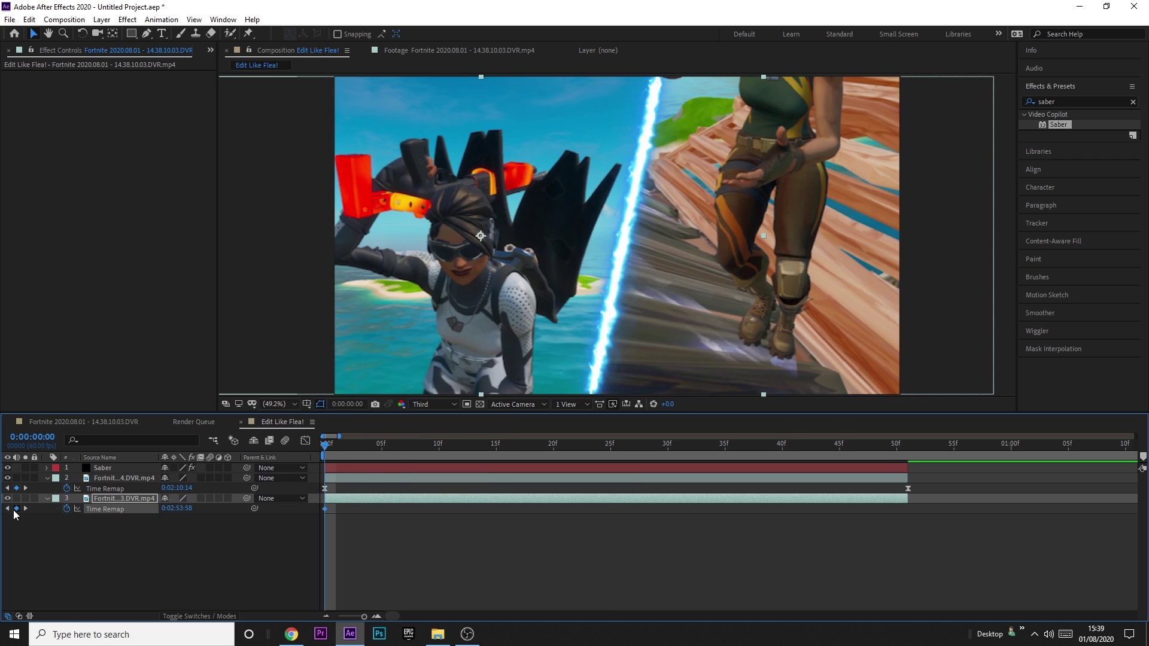
pyautogui.moveTo(177, 509); pyautogui.dragTo(153, 511)
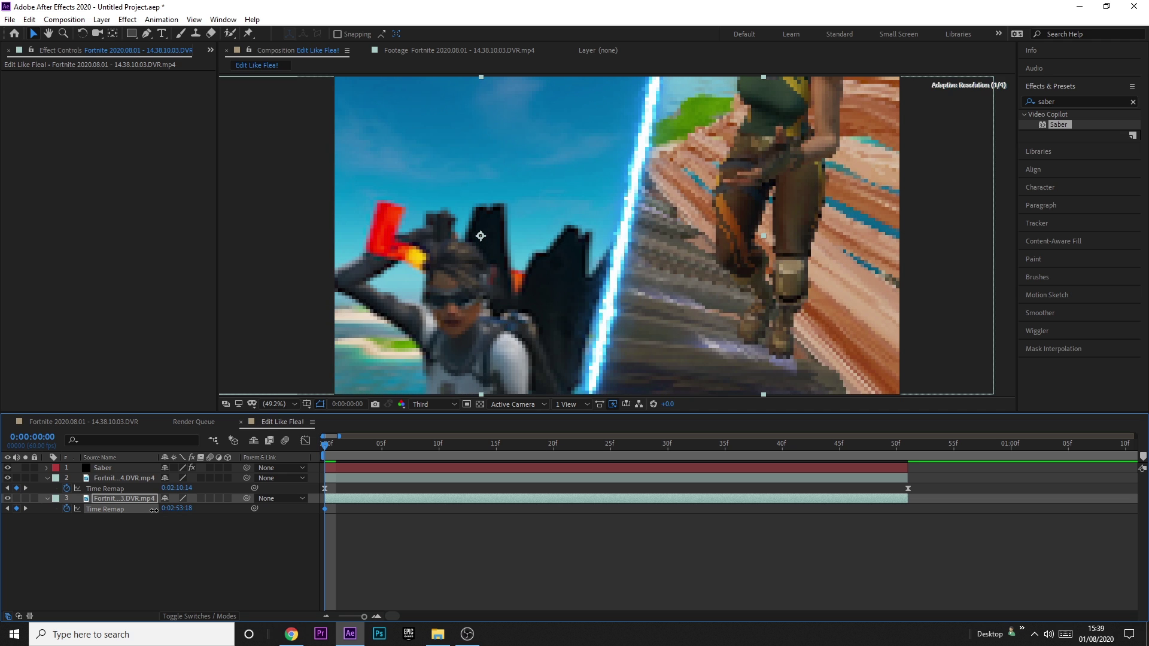
# Add a Time Remap keyframe of 0:02:55:26 at frame 50 on the lower clip and move it to the clip's visible end
pyautogui.moveTo(335, 446); pyautogui.dragTo(898, 473)
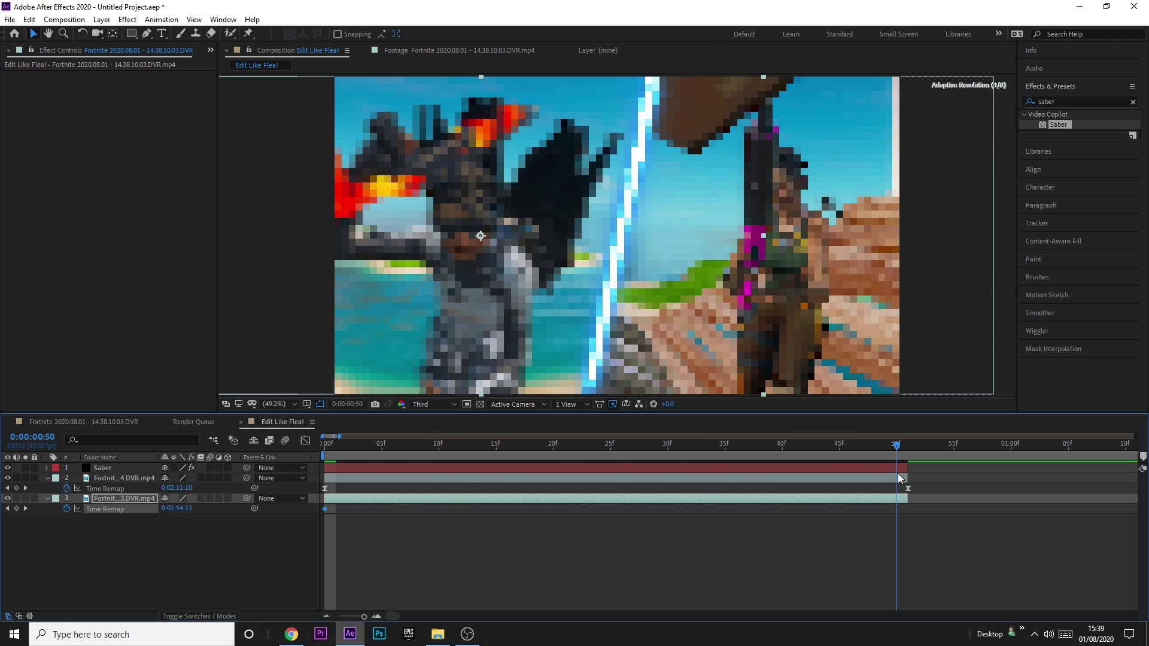
pyautogui.moveTo(181, 509); pyautogui.dragTo(219, 516)
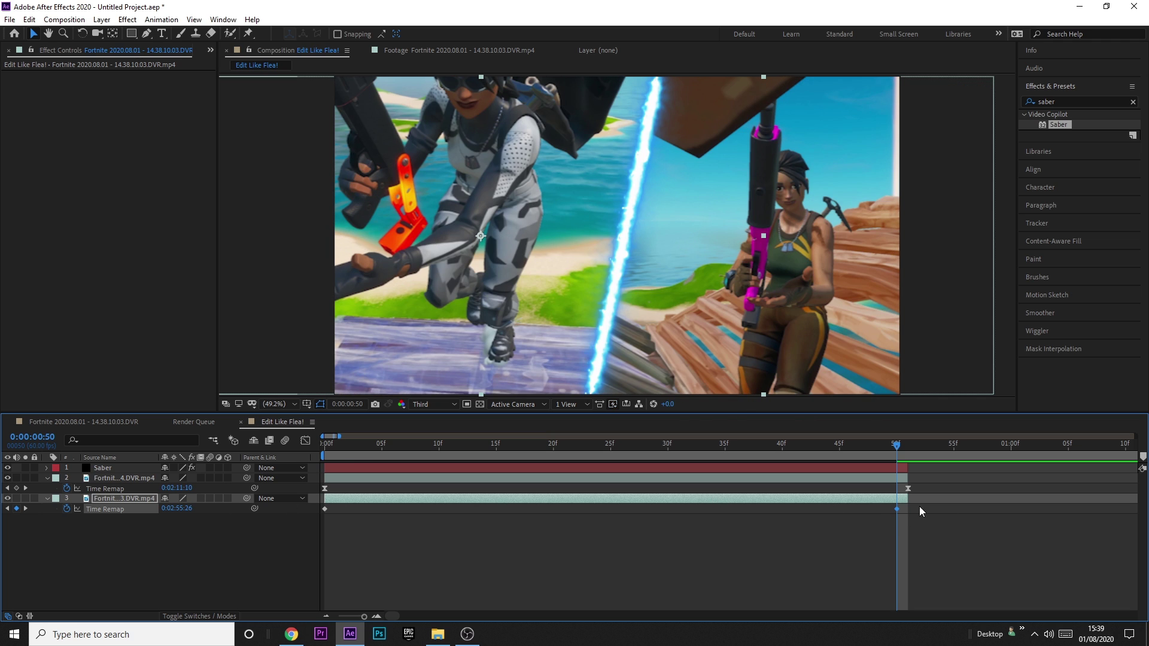
pyautogui.moveTo(898, 509); pyautogui.dragTo(908, 509)
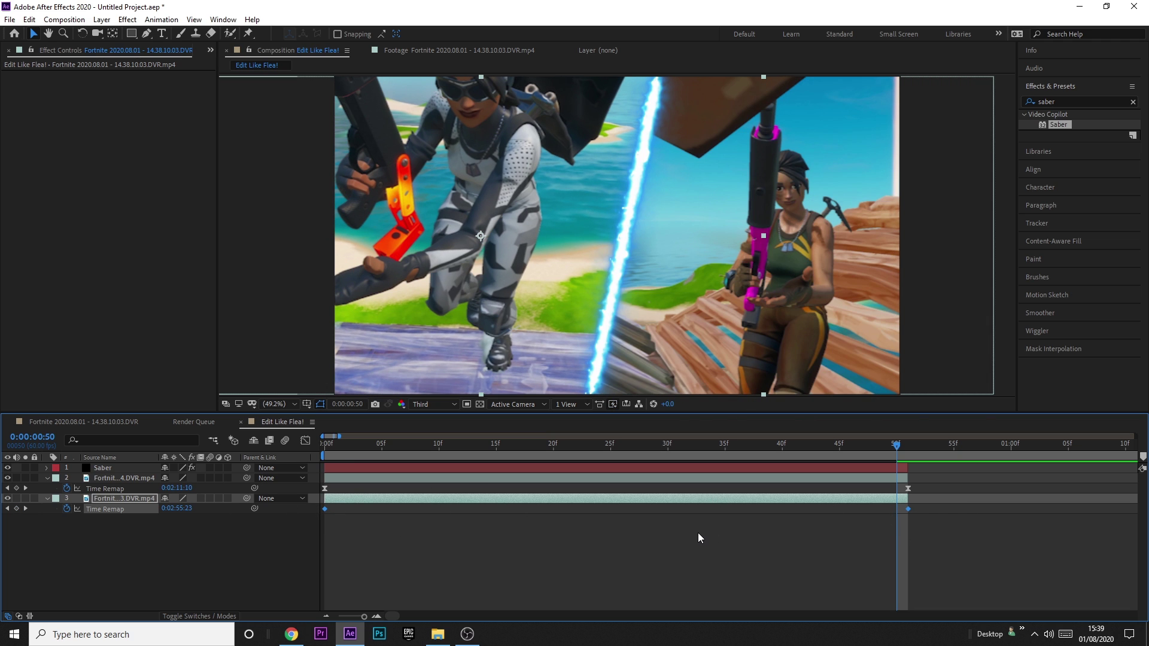
# Apply Easy Ease to both Time Remap keyframes of the lower clip and show their curve in the graph editor
pyautogui.press('F9')
pyautogui.click(630, 558)
pyautogui.click(325, 508)
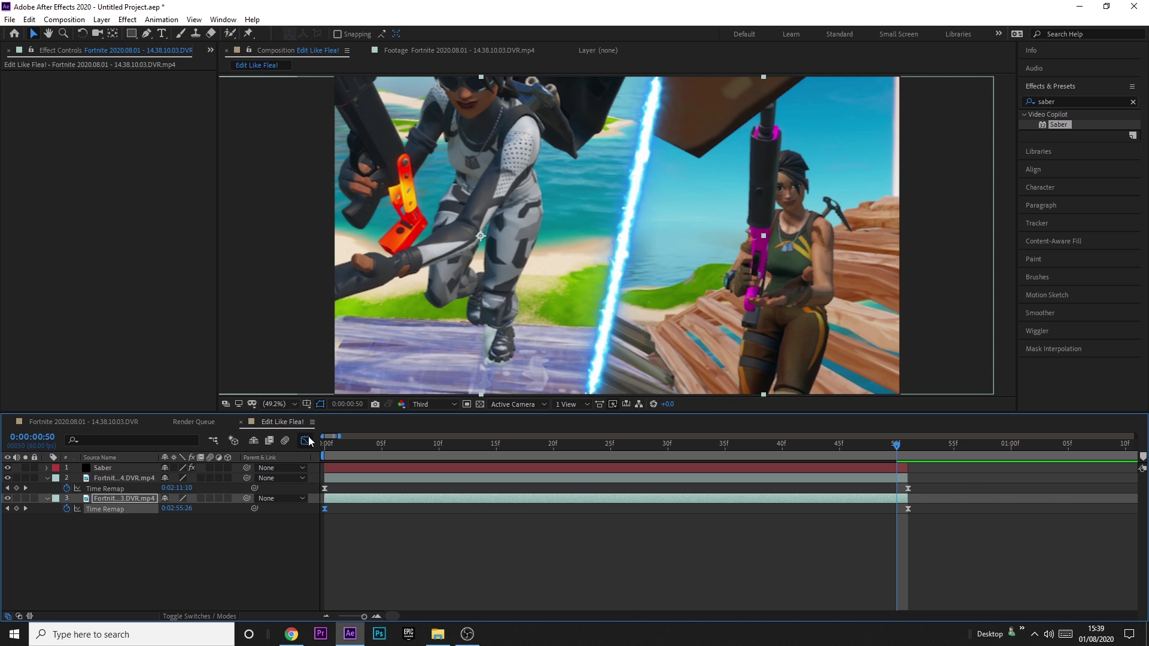
pyautogui.click(305, 440)
pyautogui.click(397, 520)
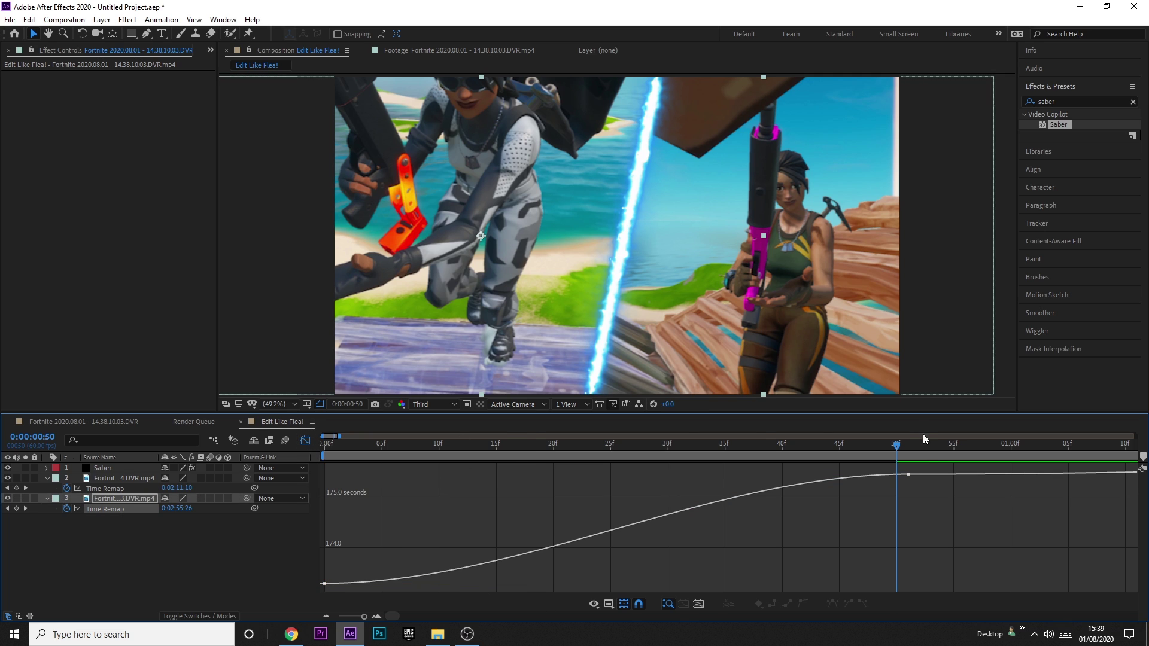
# Shape the lower clip's Time Remap curve with steep ends and a flat middle, then return to frame 0 in the layer bar view
pyautogui.click(324, 584)
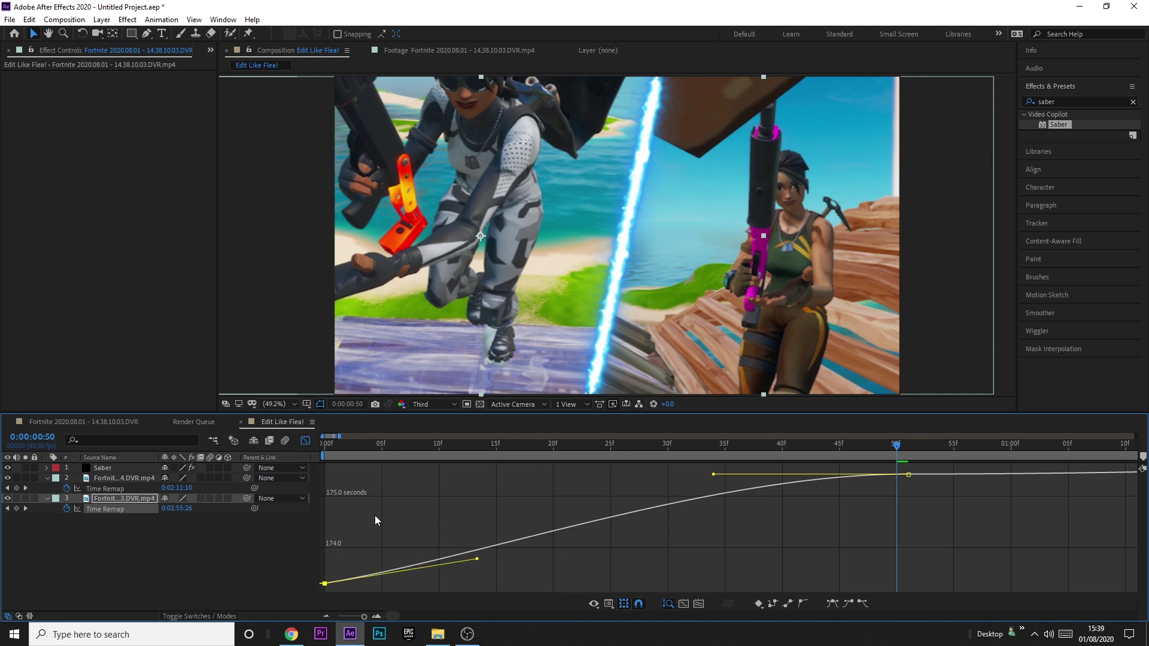
pyautogui.moveTo(477, 559); pyautogui.dragTo(331, 472)
pyautogui.moveTo(715, 479); pyautogui.dragTo(902, 584)
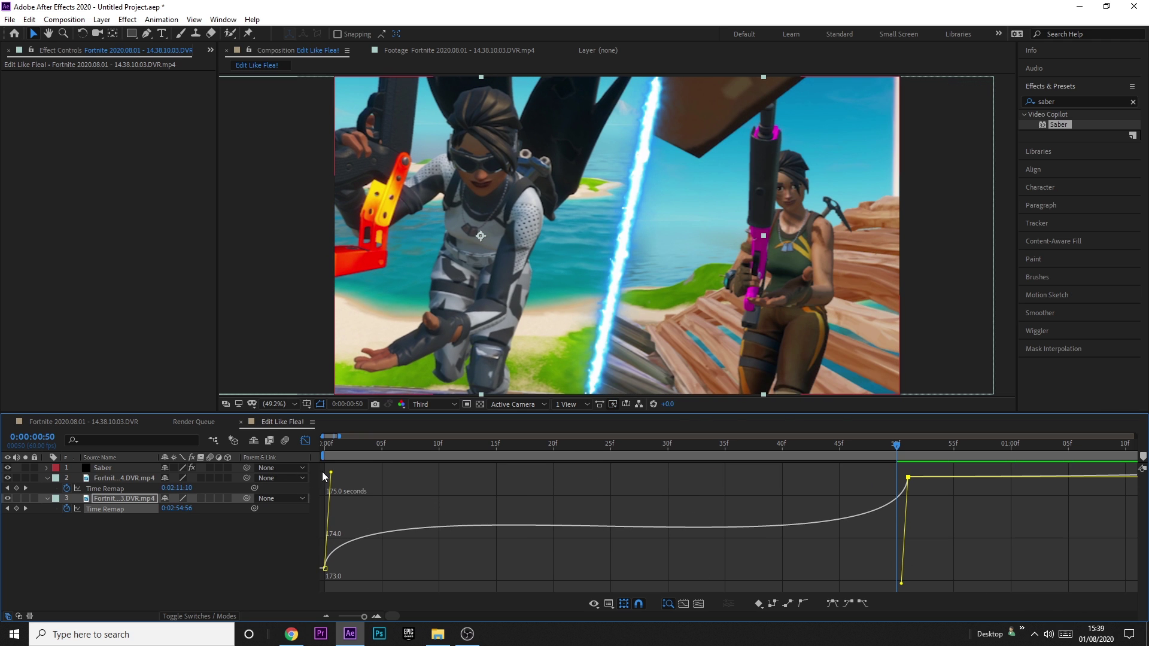
pyautogui.moveTo(331, 472); pyautogui.dragTo(261, 489)
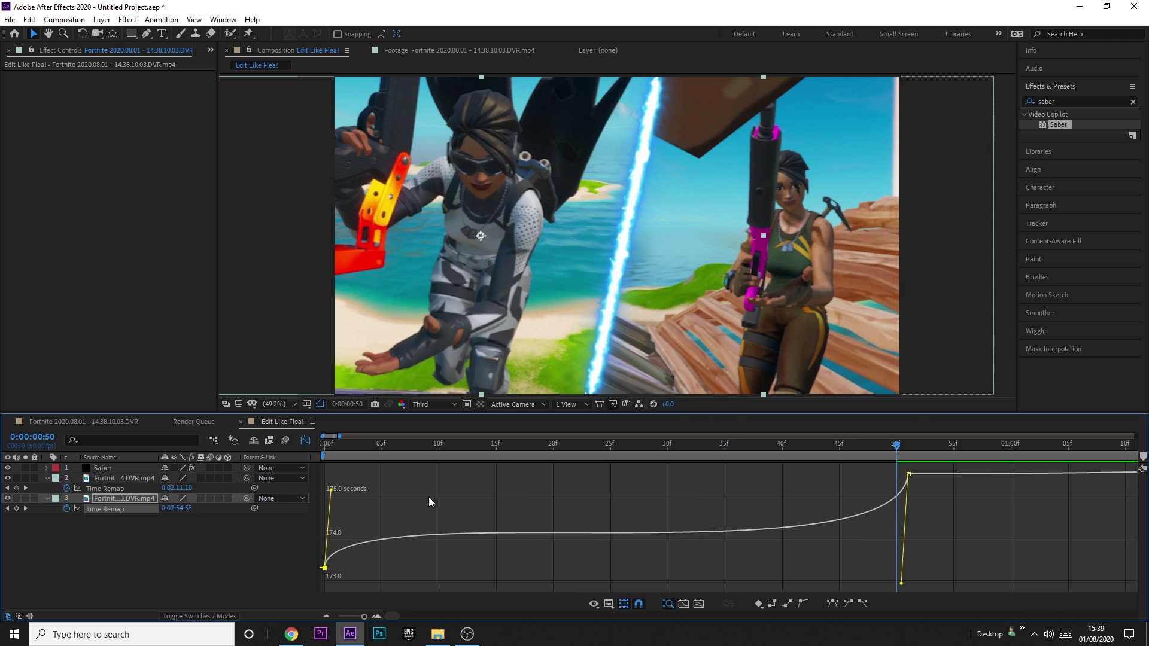
pyautogui.moveTo(902, 583); pyautogui.dragTo(928, 577)
pyautogui.moveTo(377, 448); pyautogui.dragTo(282, 444)
pyautogui.click(304, 441)
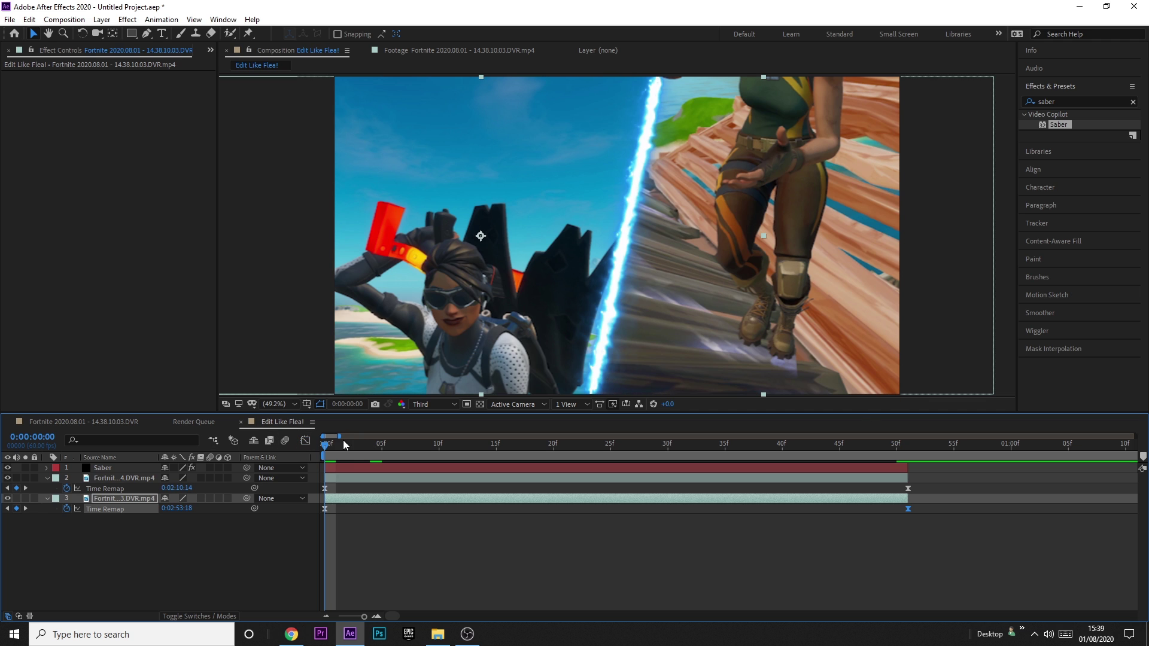
# Play back and scrub through the split-screen to check the time remapping of both clips
pyautogui.press('space')
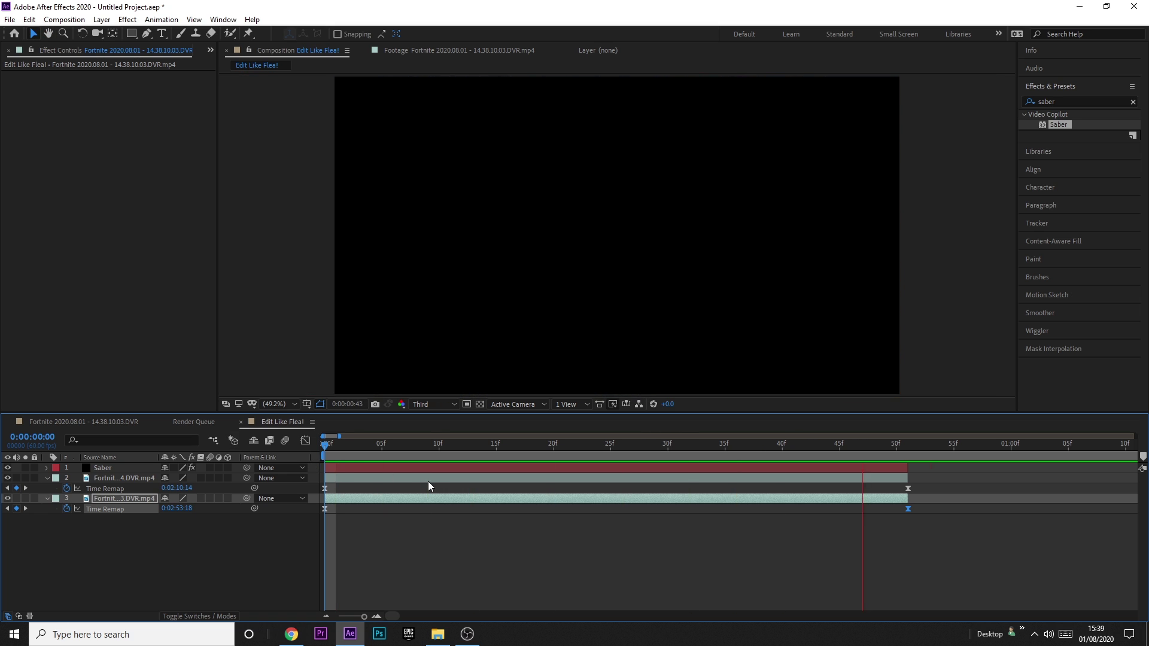
pyautogui.moveTo(350, 451); pyautogui.dragTo(835, 462)
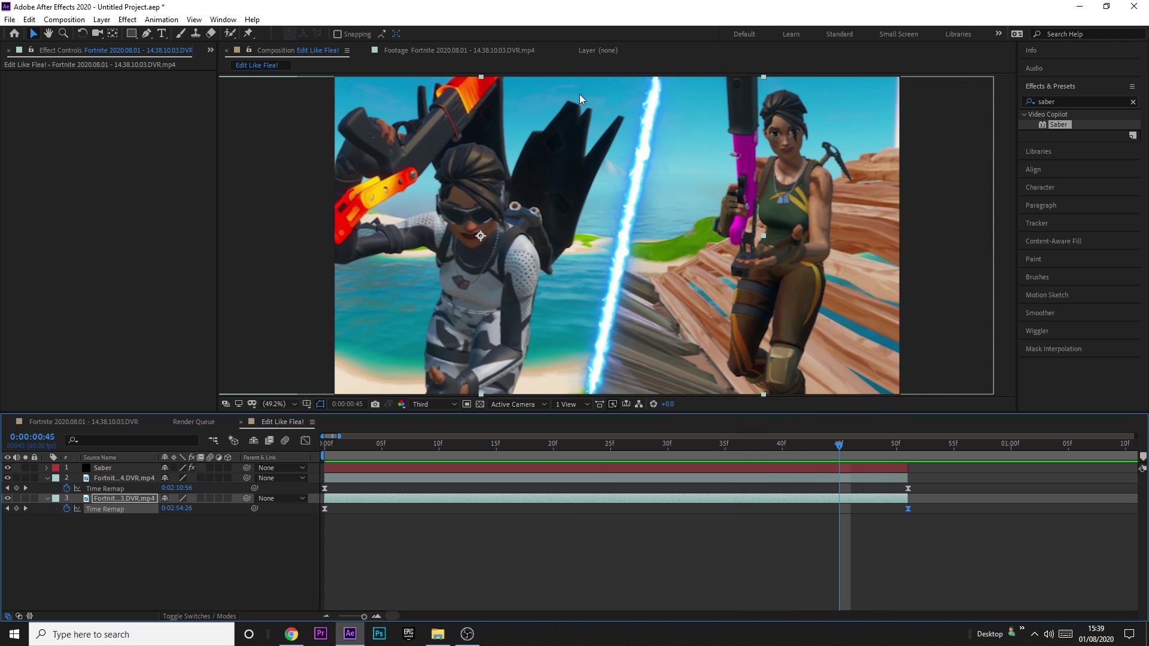
pyautogui.moveTo(841, 444); pyautogui.dragTo(666, 494)
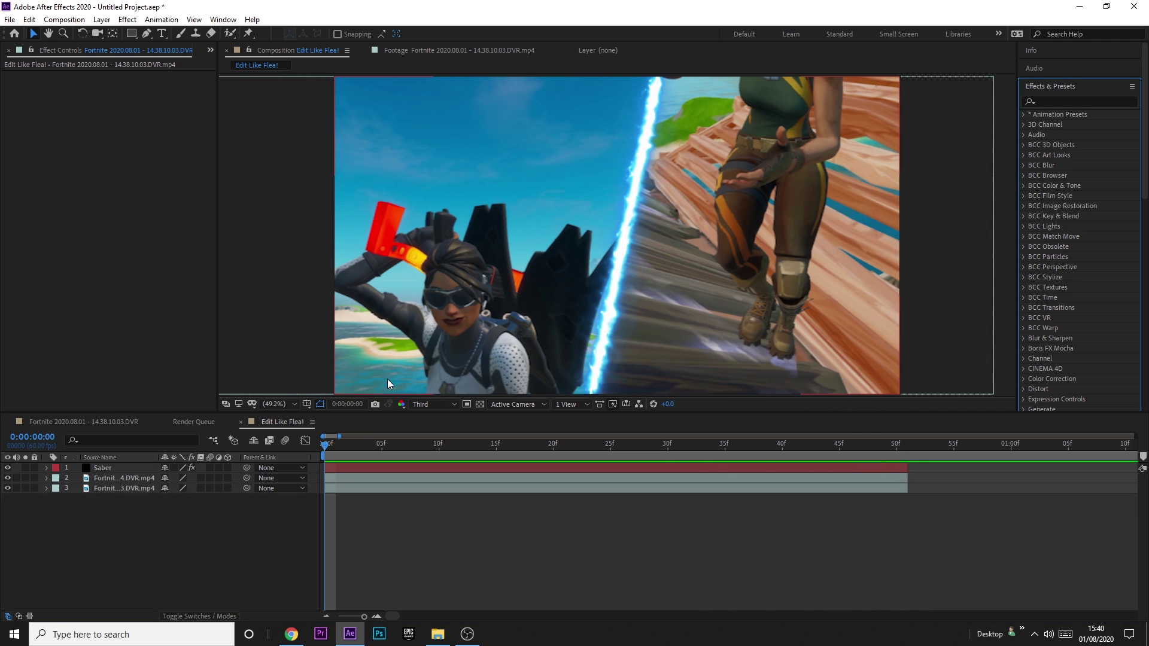
pyautogui.moveTo(324, 444)
pyautogui.mouseDown()
pyautogui.moveTo(379, 453)
pyautogui.moveTo(325, 449)
pyautogui.mouseUp()
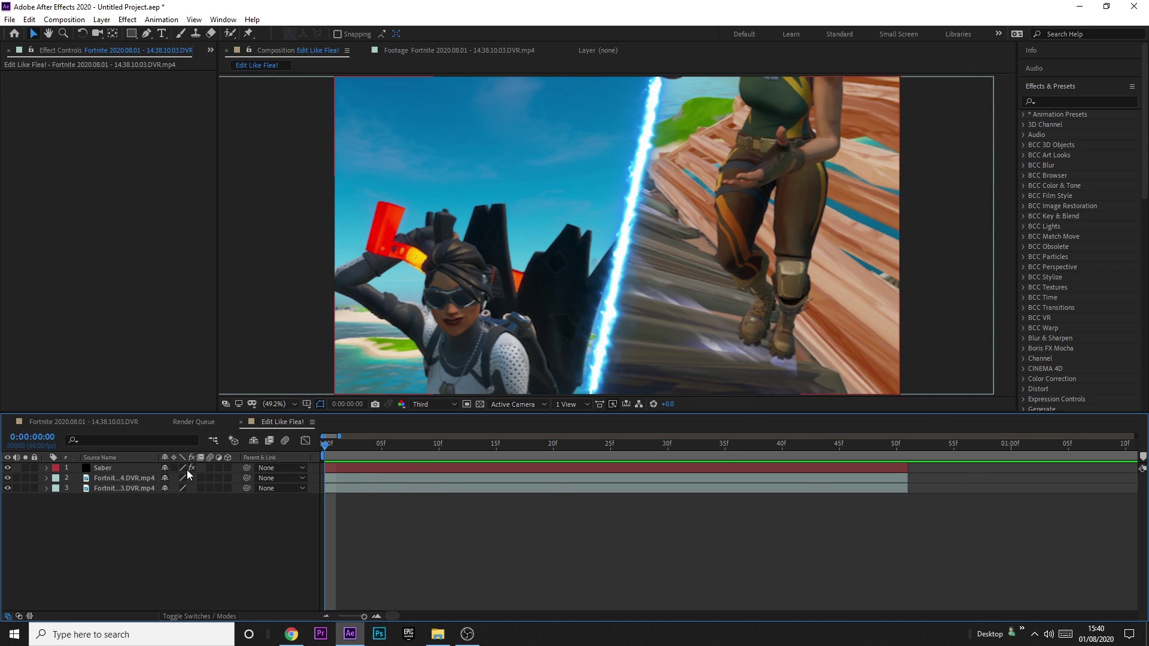
# Search the effects for "motion" and apply S_BlurMotion to the upper Fortnite clip
pyautogui.click(1080, 101)
pyautogui.write('motion')
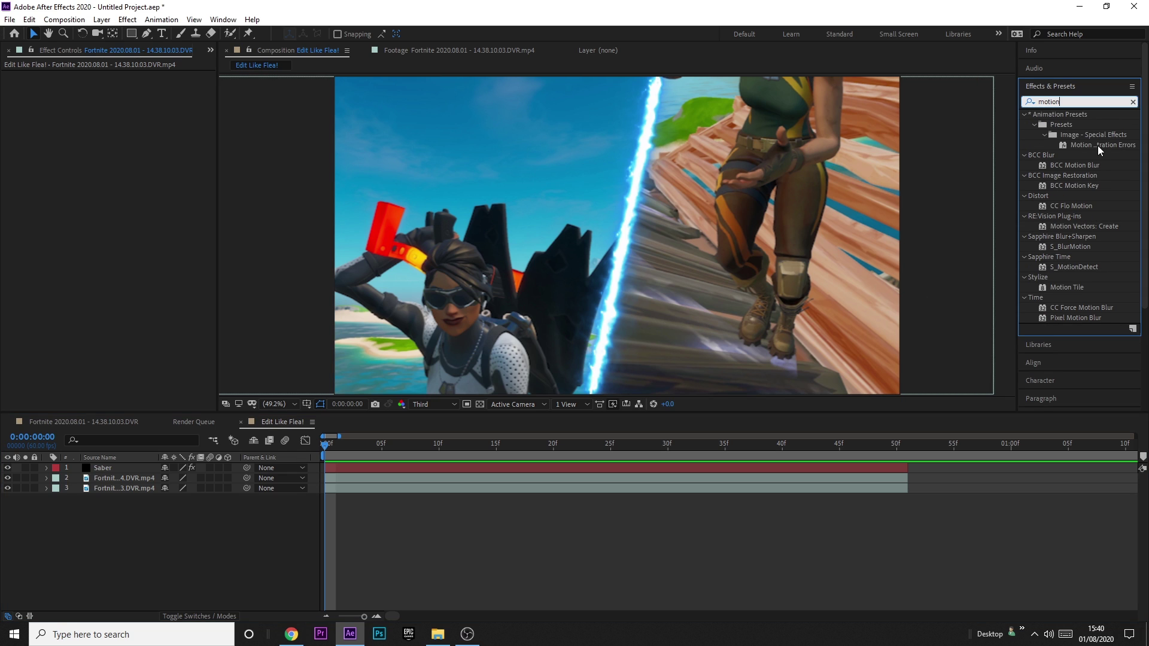
pyautogui.click(1054, 248)
pyautogui.moveTo(1072, 246); pyautogui.dragTo(354, 479)
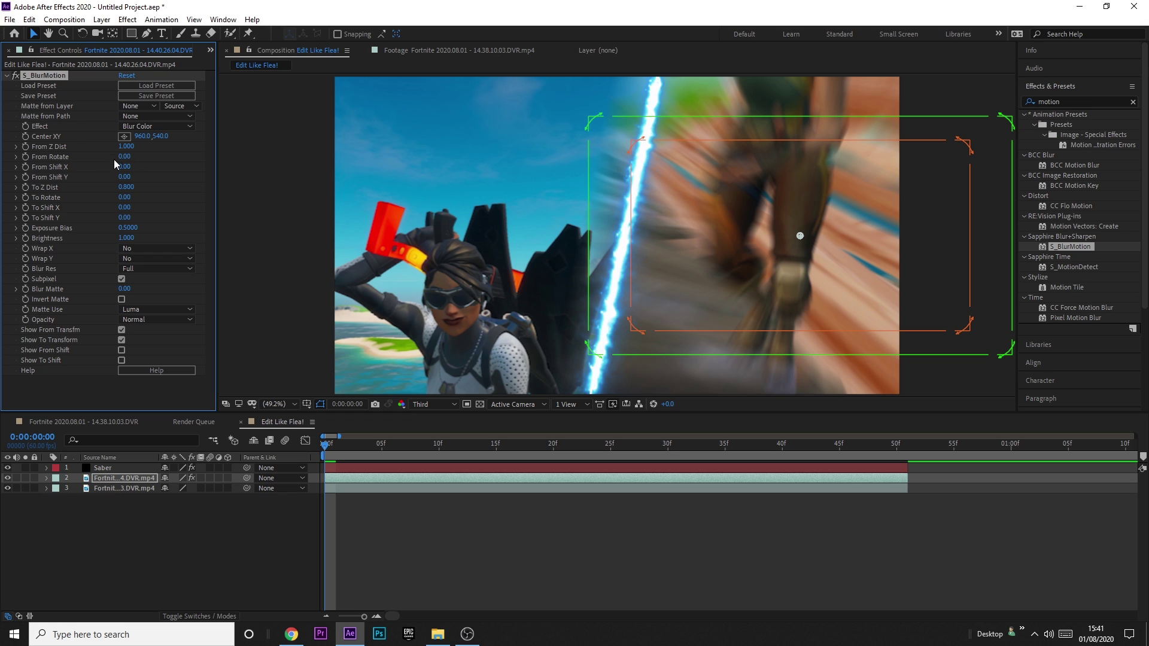
# Try a To Z Dist of 1 on the upper clip's S_BlurMotion, then set it back to 0.8
pyautogui.click(126, 187)
pyautogui.write('1')
pyautogui.click(168, 190)
pyautogui.click(126, 188)
pyautogui.write('0.8')
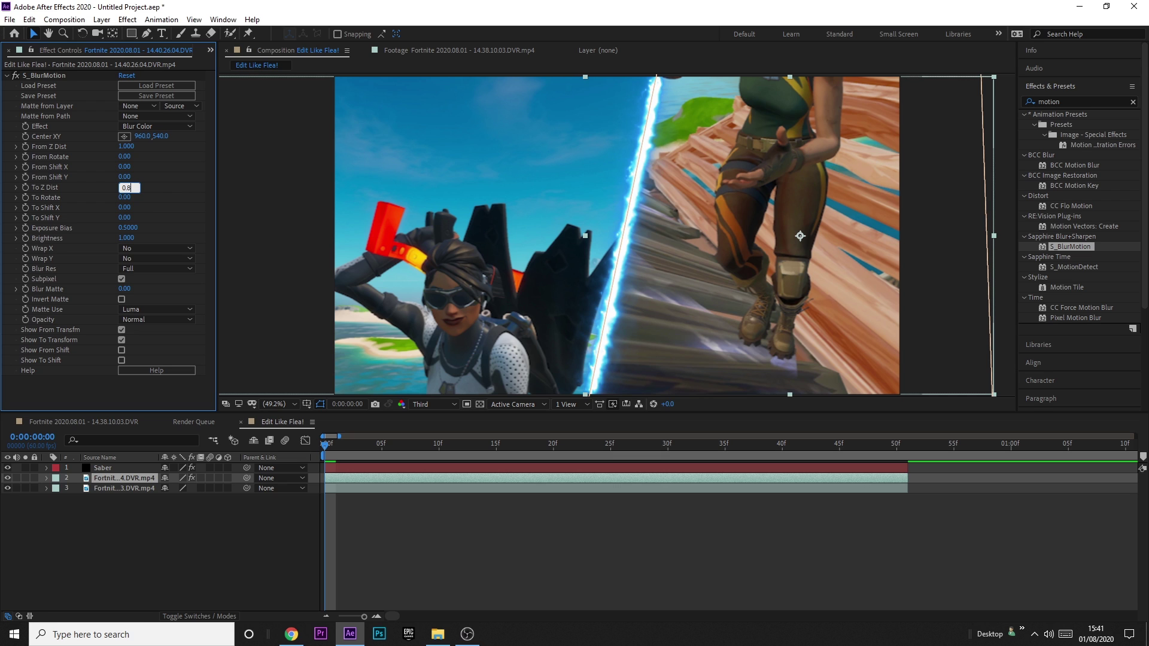
pyautogui.press('Return')
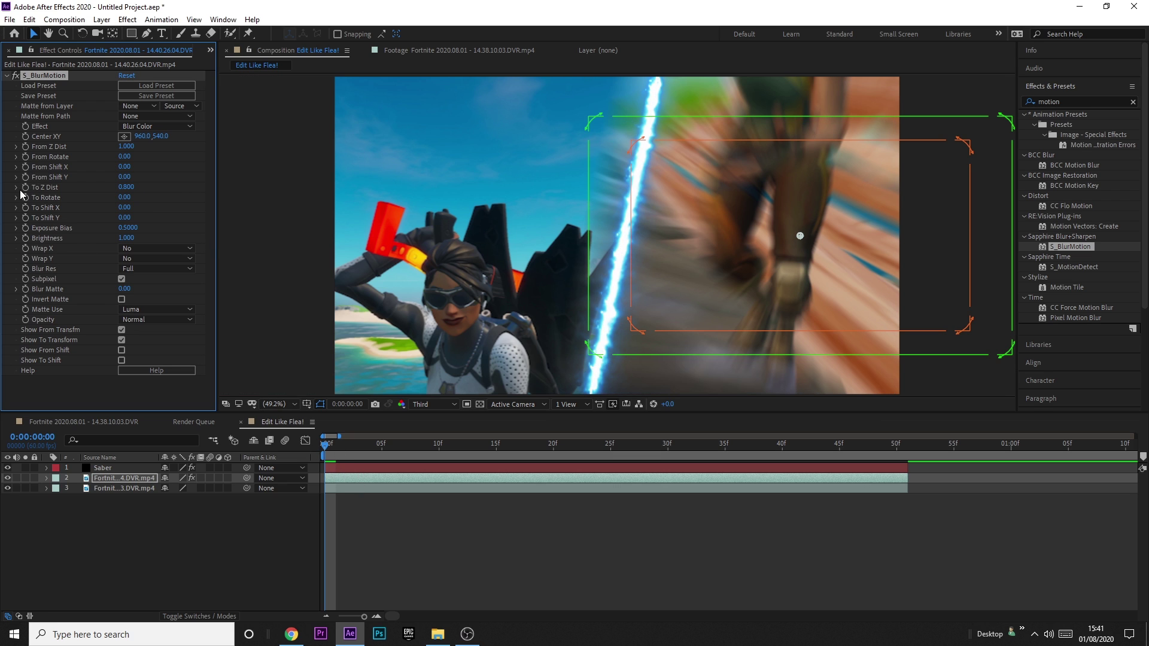
# Keyframe the upper clip's To Z Dist from 0.8 at frame 0 to 1 at frame 10 and play back the result
pyautogui.press('space')
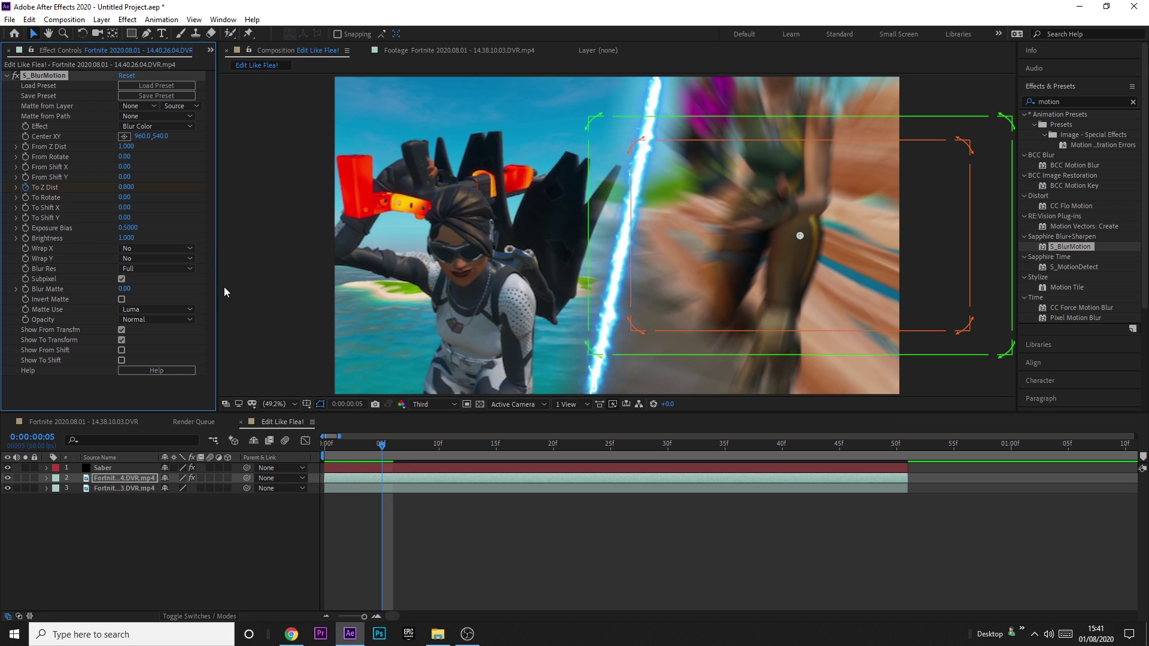
pyautogui.click(125, 188)
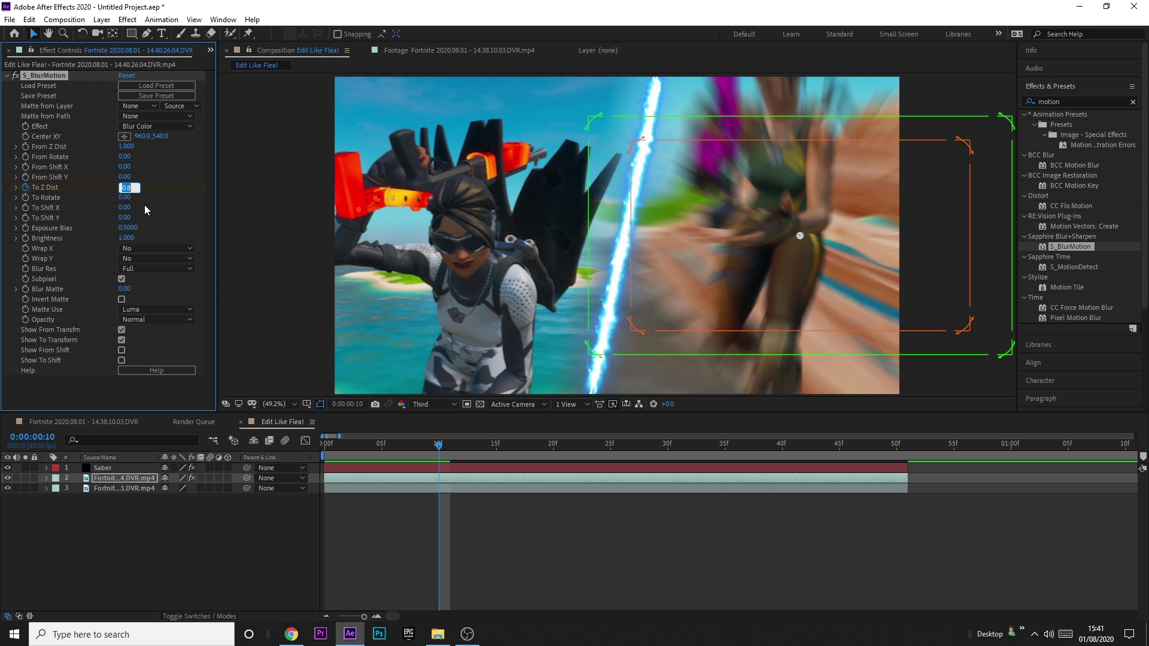
pyautogui.write('1')
pyautogui.press('Return')
pyautogui.click(325, 445)
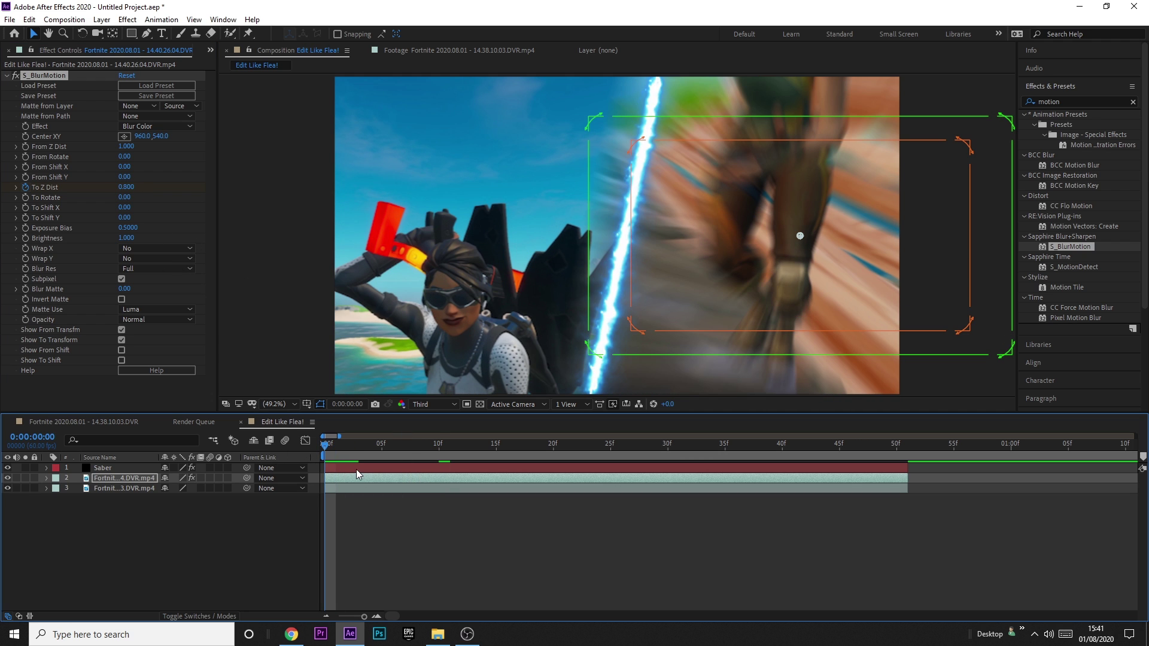
pyautogui.press('space')
pyautogui.press('space')
pyautogui.press('space')
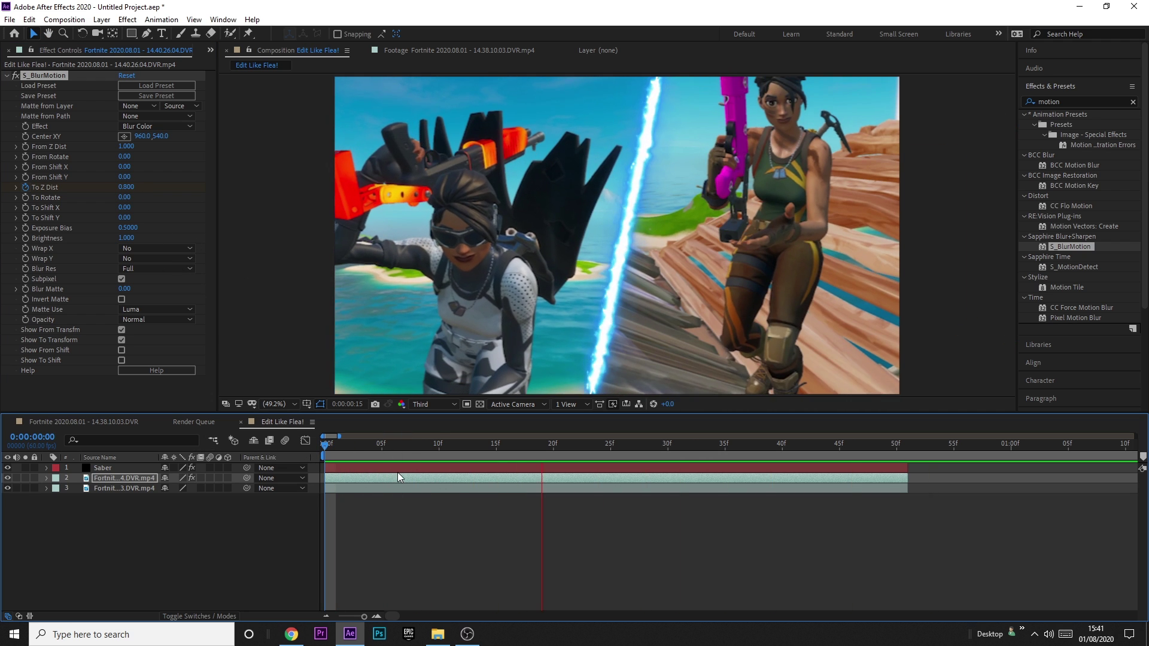
# Move the upper clip's second To Z Dist keyframe to frame 14, apply Easy Ease to both keyframes, and preview from frame 0
pyautogui.click(383, 450)
pyautogui.click(371, 481)
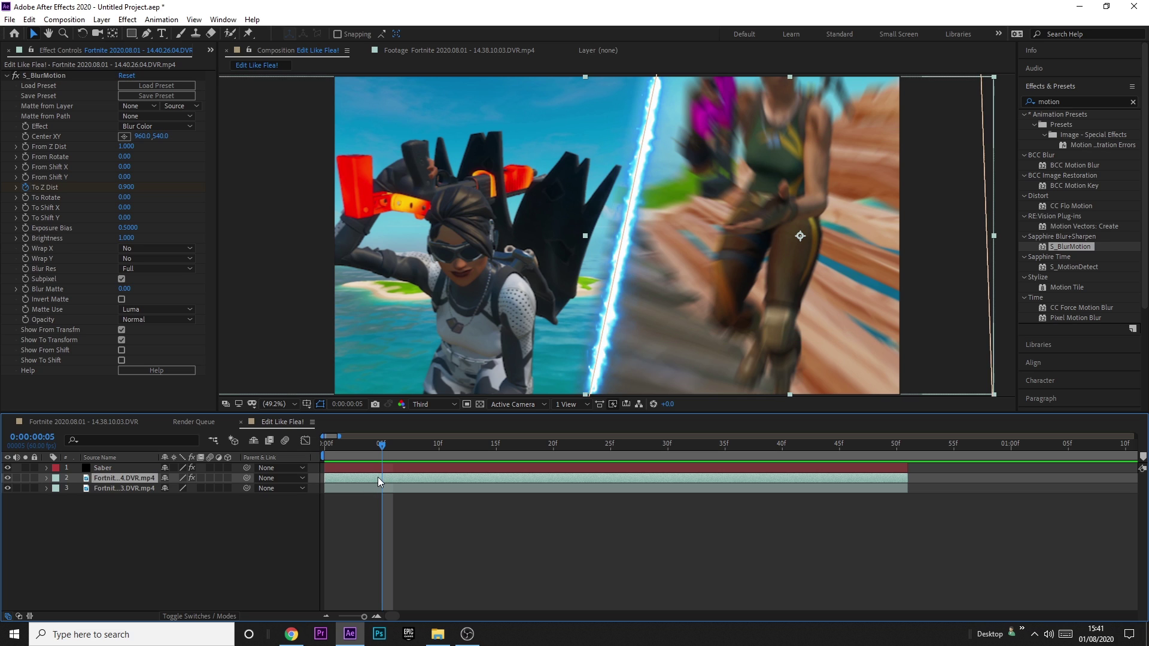
pyautogui.press('u')
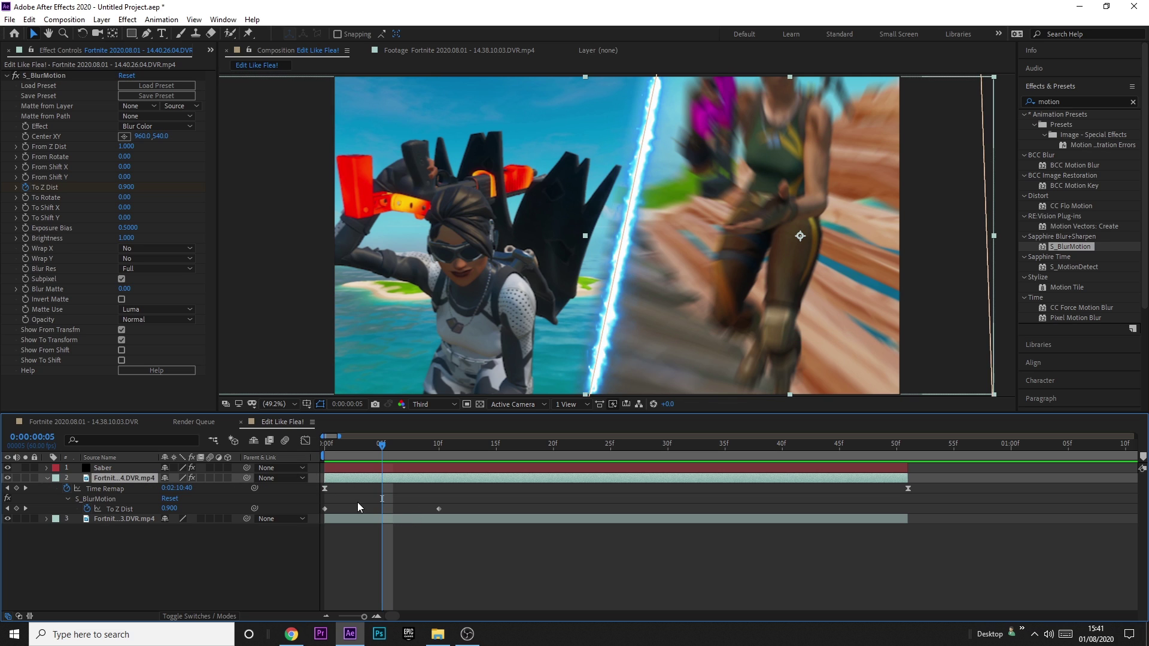
pyautogui.moveTo(439, 509); pyautogui.dragTo(493, 510)
pyautogui.press('F9')
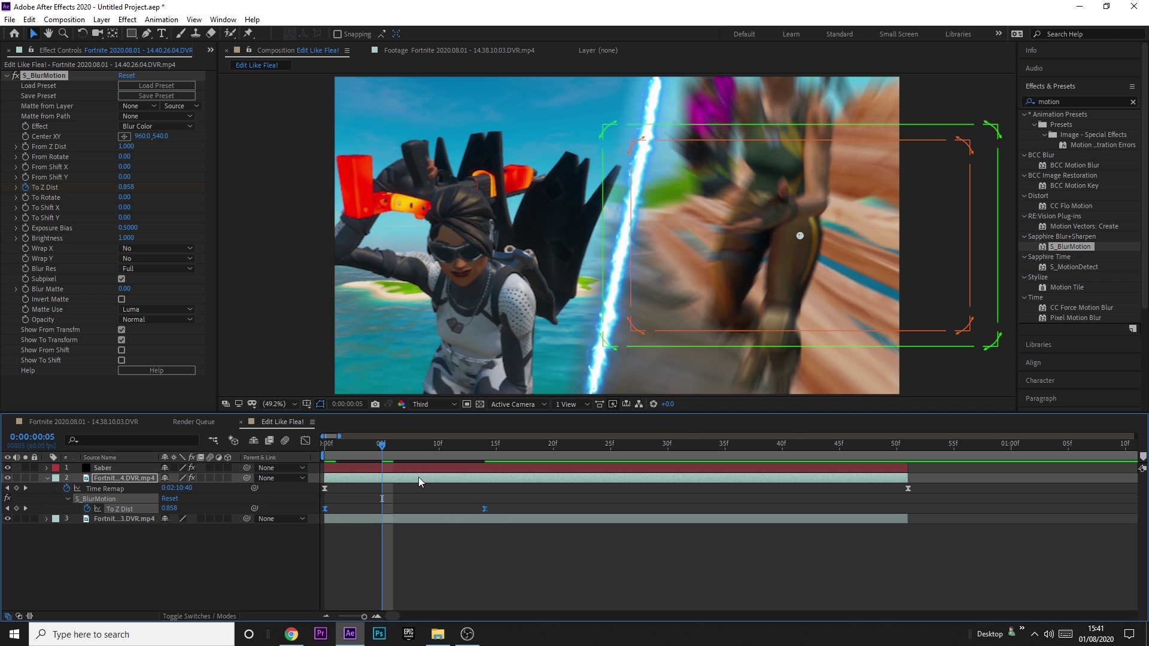
pyautogui.moveTo(382, 446); pyautogui.dragTo(289, 450)
pyautogui.click(495, 497)
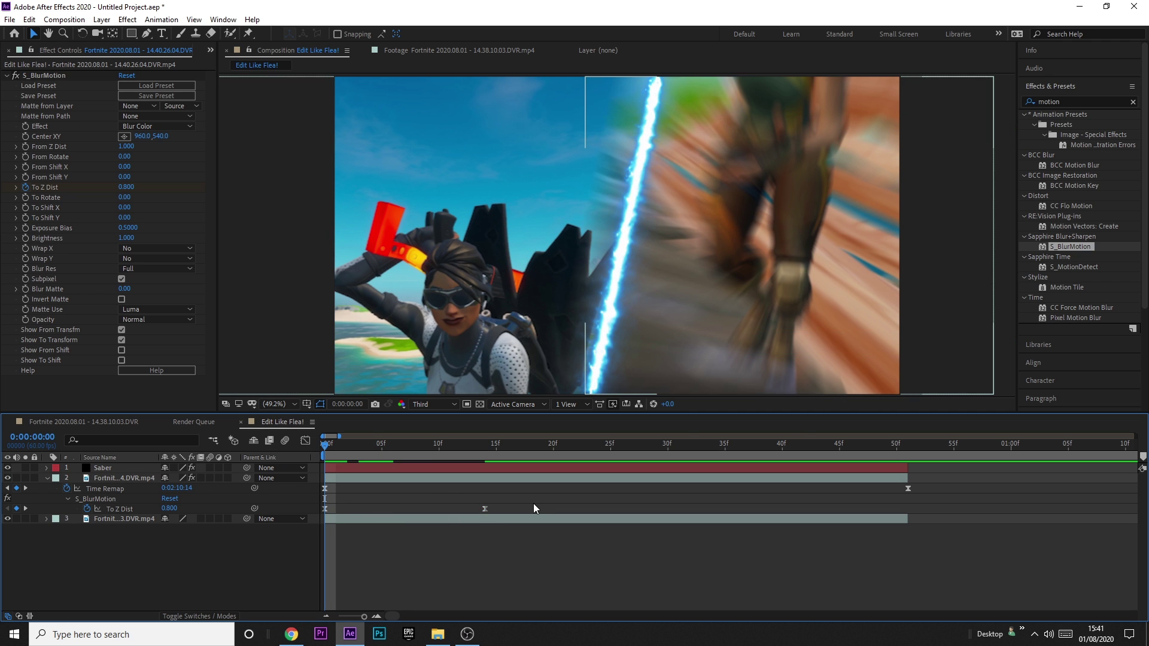
pyautogui.press('space')
pyautogui.press('space')
pyautogui.press('space')
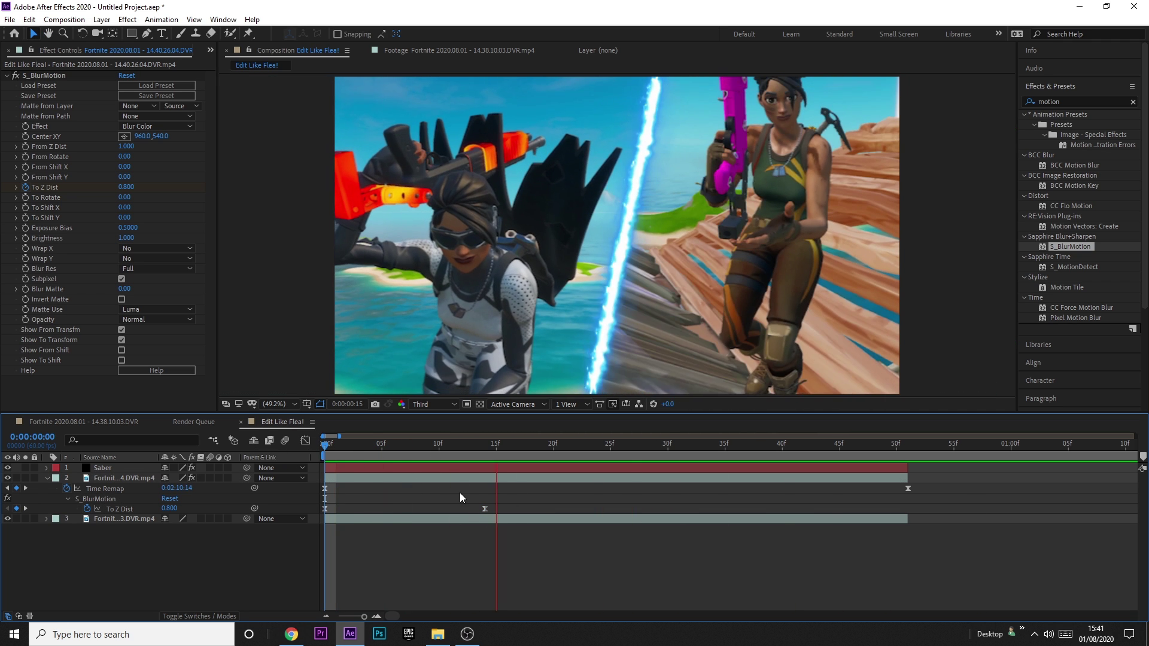
pyautogui.press('space')
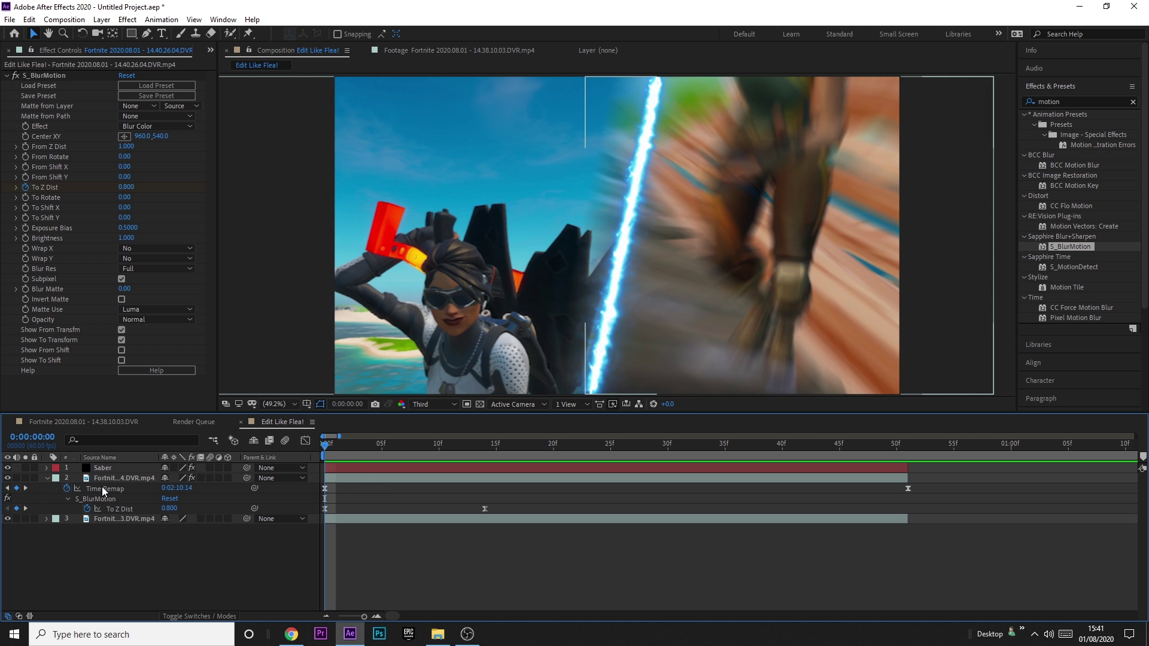
# Copy the keyframed S_BlurMotion from the upper clip to the lower Fortnite clip at frame 0 and preview both blurs
pyautogui.click(42, 76)
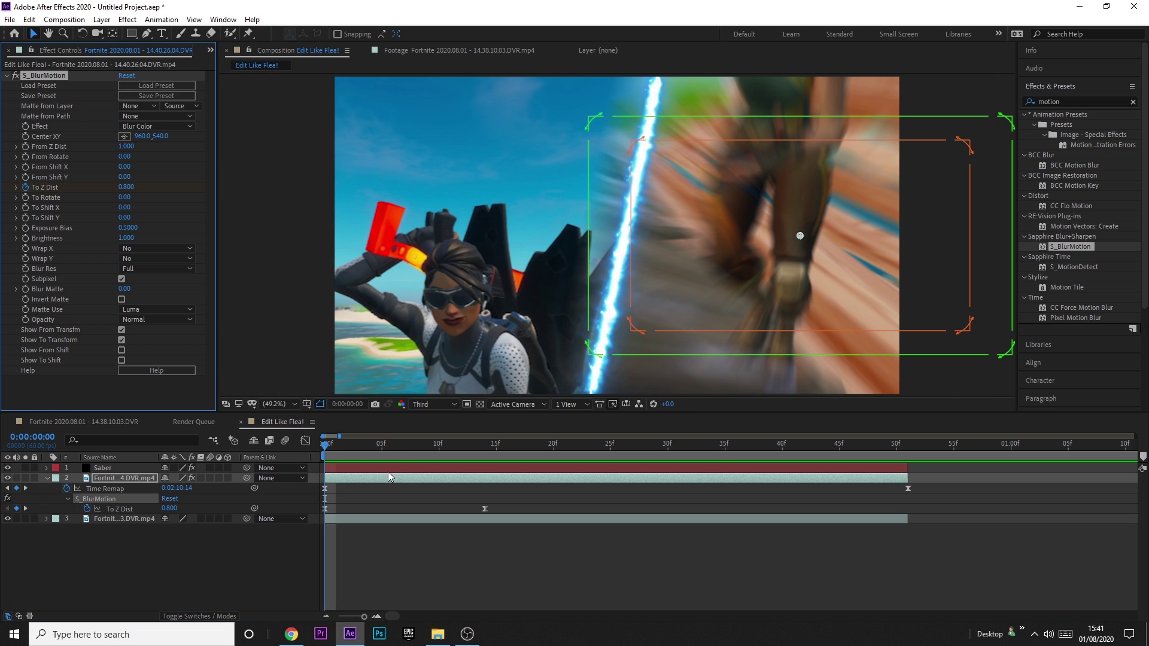
pyautogui.click(360, 518)
pyautogui.moveTo(343, 452); pyautogui.dragTo(538, 464)
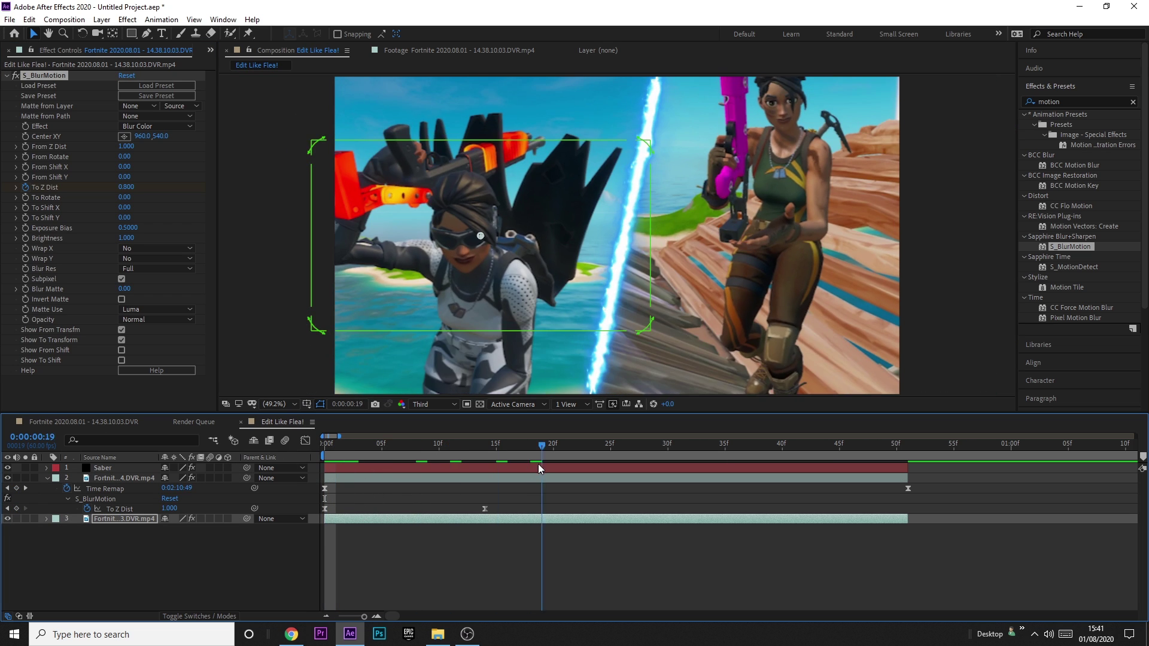
pyautogui.press('space')
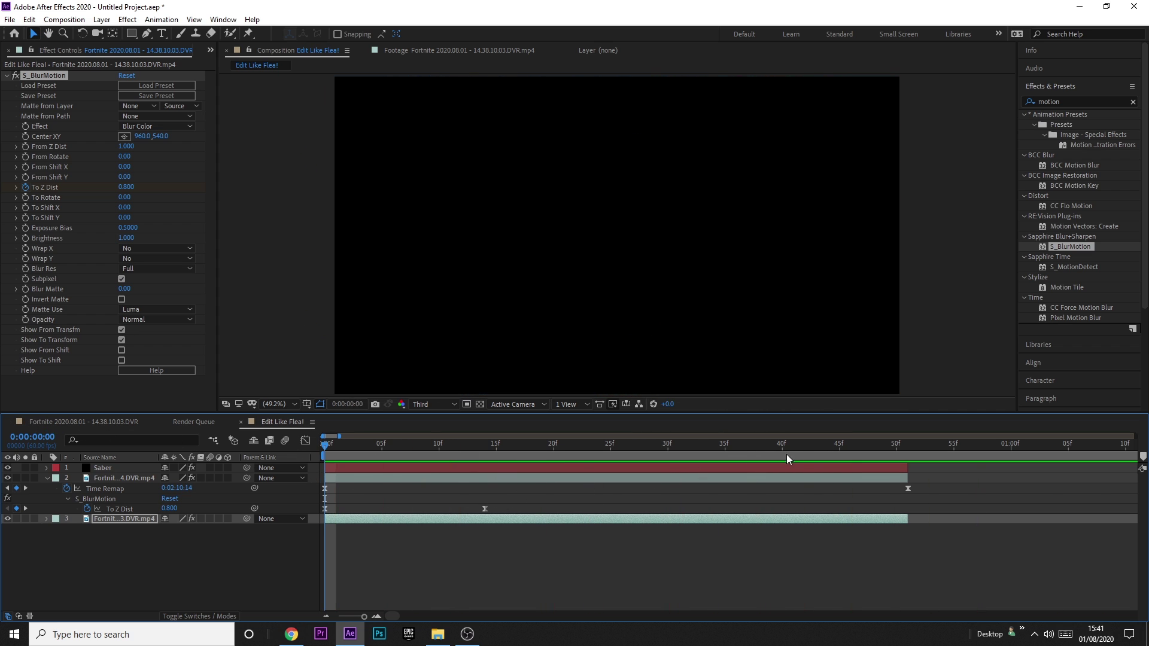
# Copy the upper clip's To Z Dist keyframes to hold 1 at frame 38 and return to 0.8 at frame 51, then preview
pyautogui.click(760, 459)
pyautogui.click(326, 507)
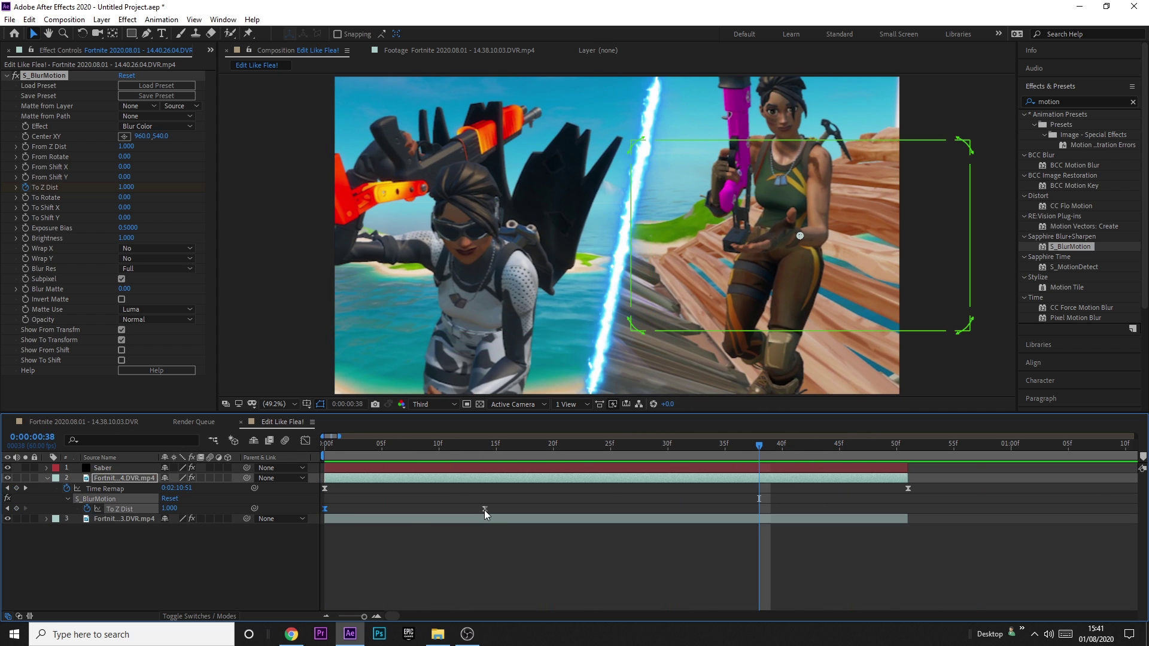
pyautogui.hotkey('ctrl', 'c')
pyautogui.hotkey('ctrl', 'v')
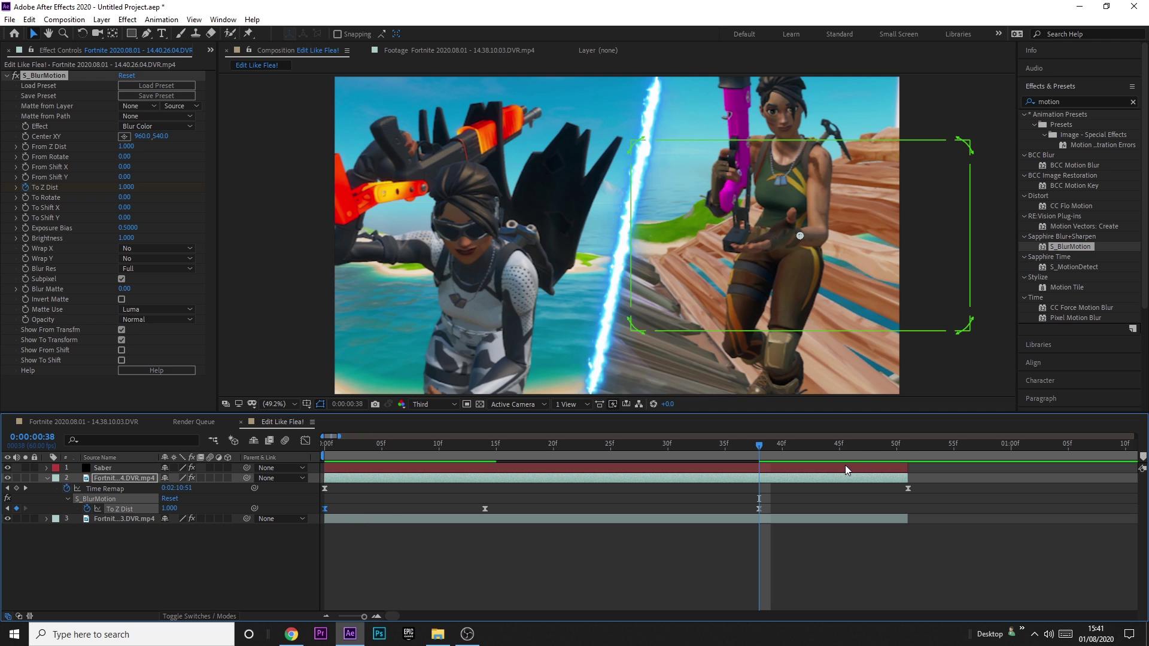
pyautogui.click(912, 447)
pyautogui.hotkey('ctrl', 'v')
pyautogui.press('space')
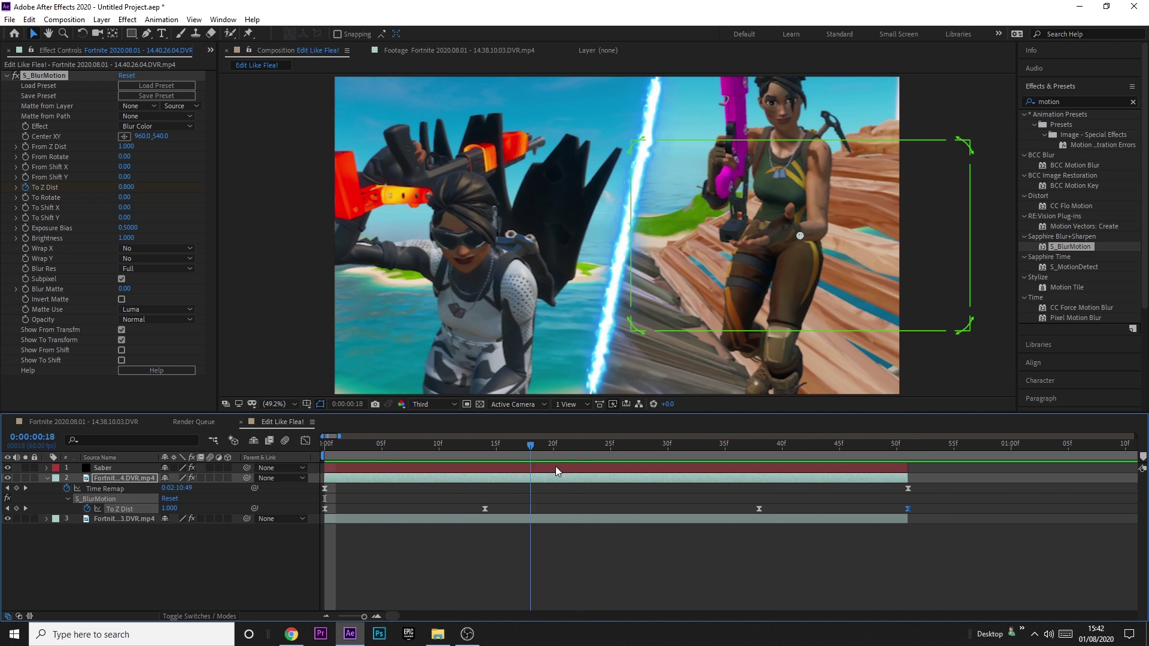
pyautogui.moveTo(556, 469); pyautogui.dragTo(764, 482)
# Reveal the lower clip's keyframes and give its S_BlurMotion the same To Z Dist keyframes at frames 0, 14, 38 and 51
pyautogui.click(754, 517)
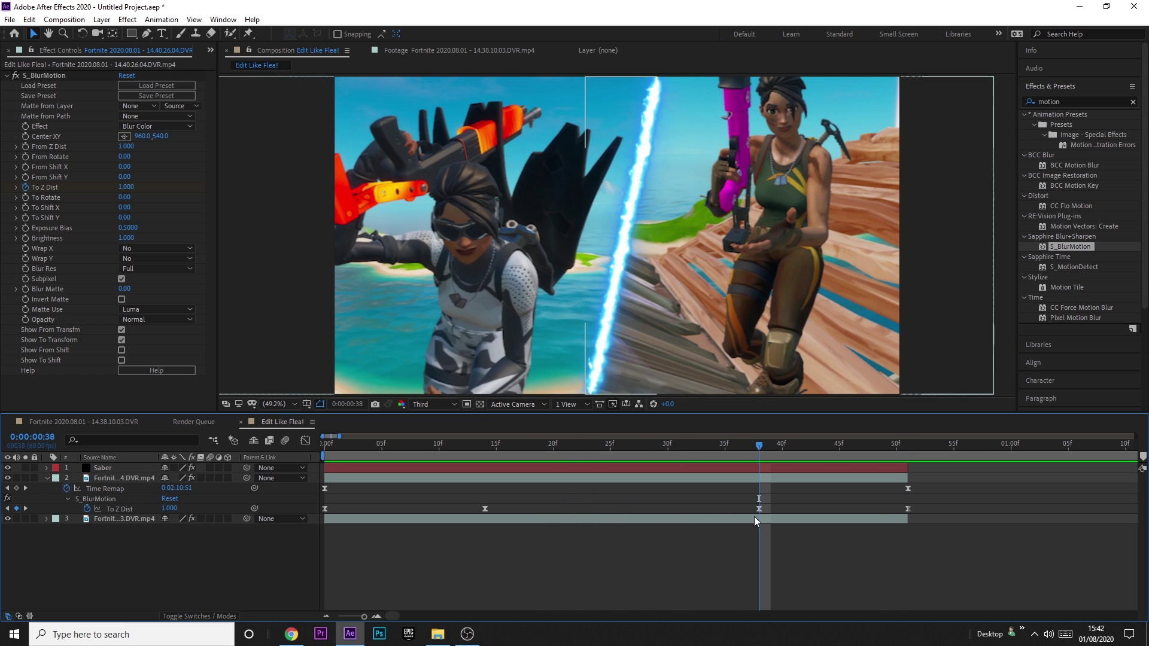
pyautogui.click(754, 516)
pyautogui.press('u')
pyautogui.press('Home')
pyautogui.hotkey('ctrl', 'v')
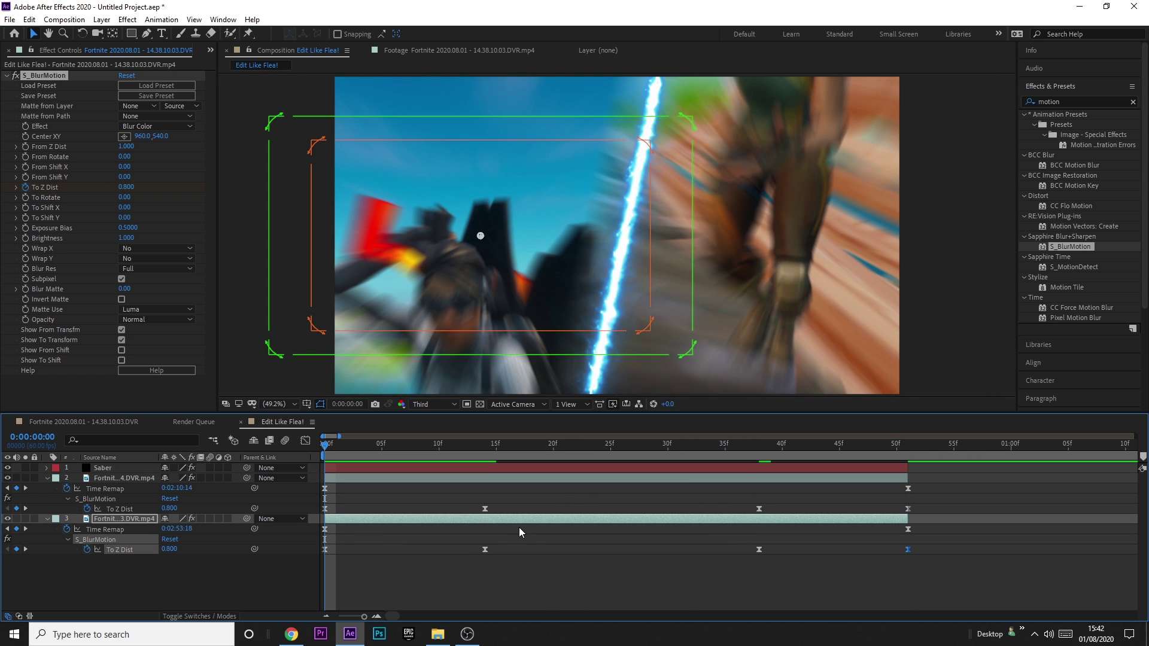
# Play back and scrub through the split-screen to check the blur at the start and end of both clips
pyautogui.press('space')
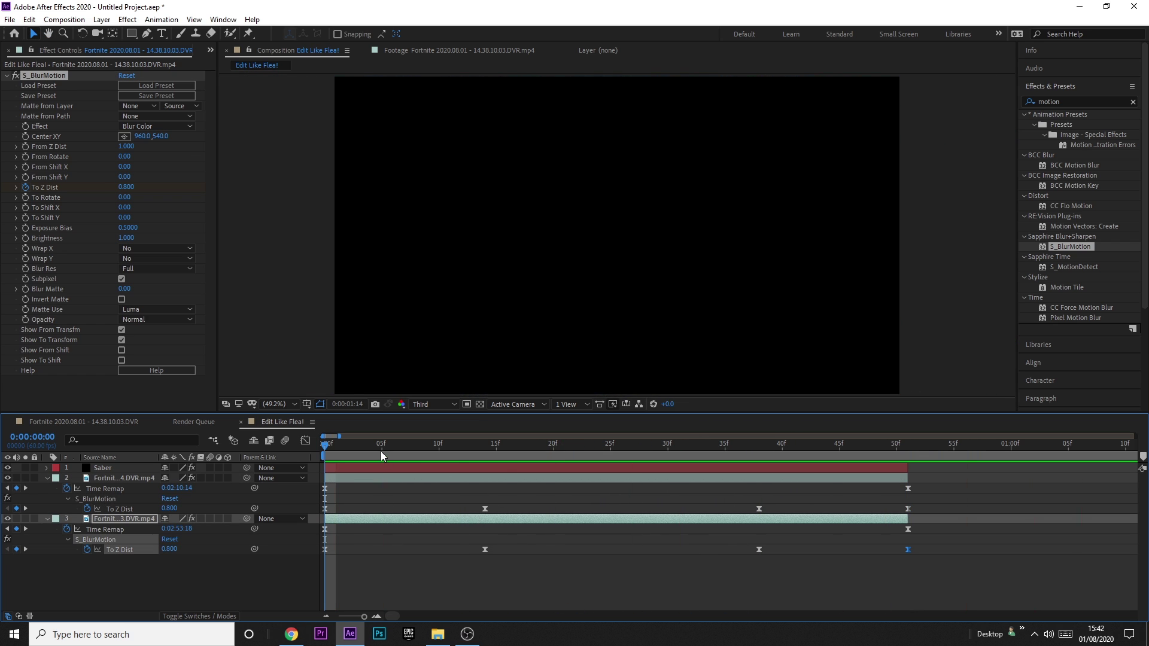
pyautogui.press('space')
pyautogui.moveTo(359, 448); pyautogui.dragTo(623, 469)
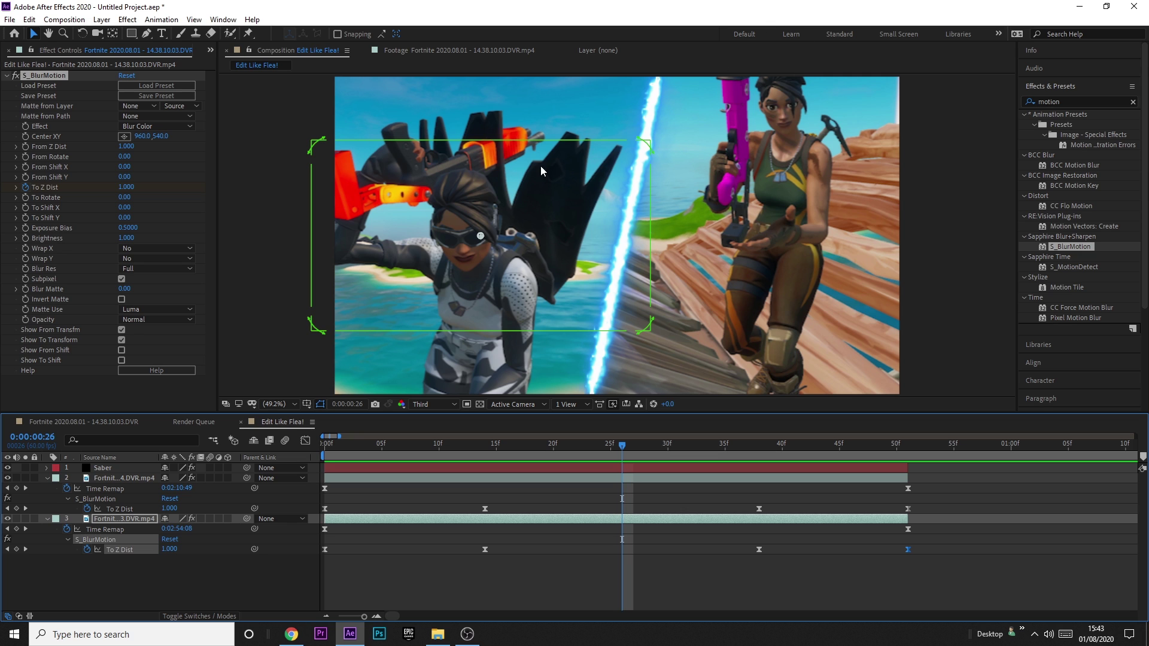
pyautogui.moveTo(383, 455); pyautogui.dragTo(724, 446)
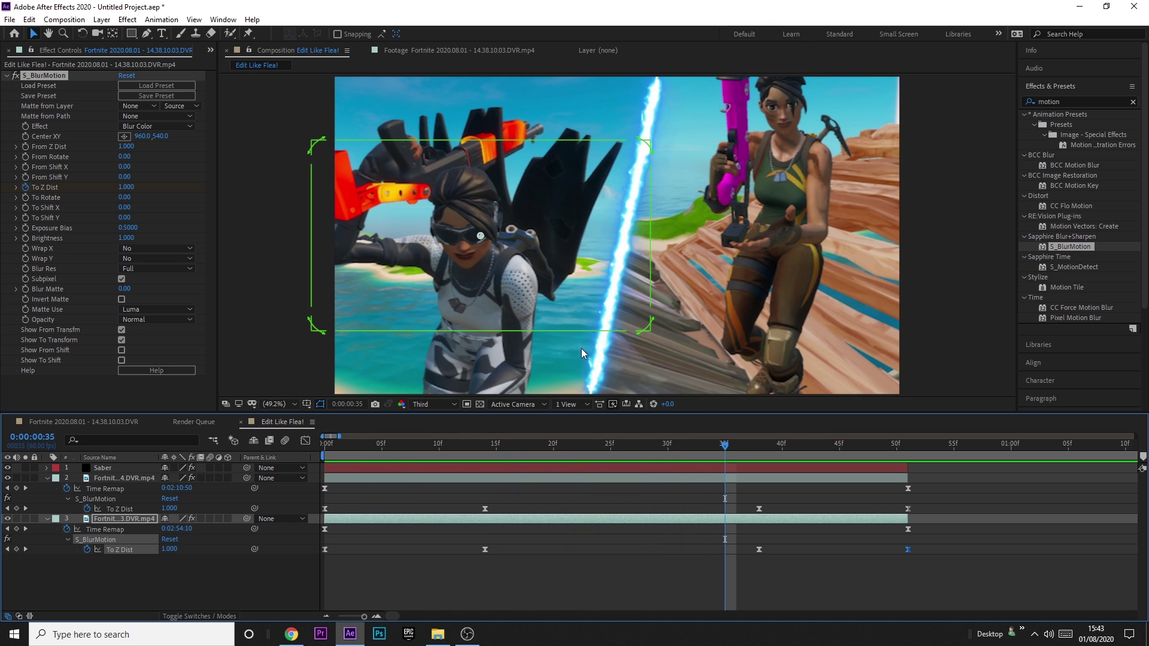
pyautogui.moveTo(738, 450); pyautogui.dragTo(623, 449)
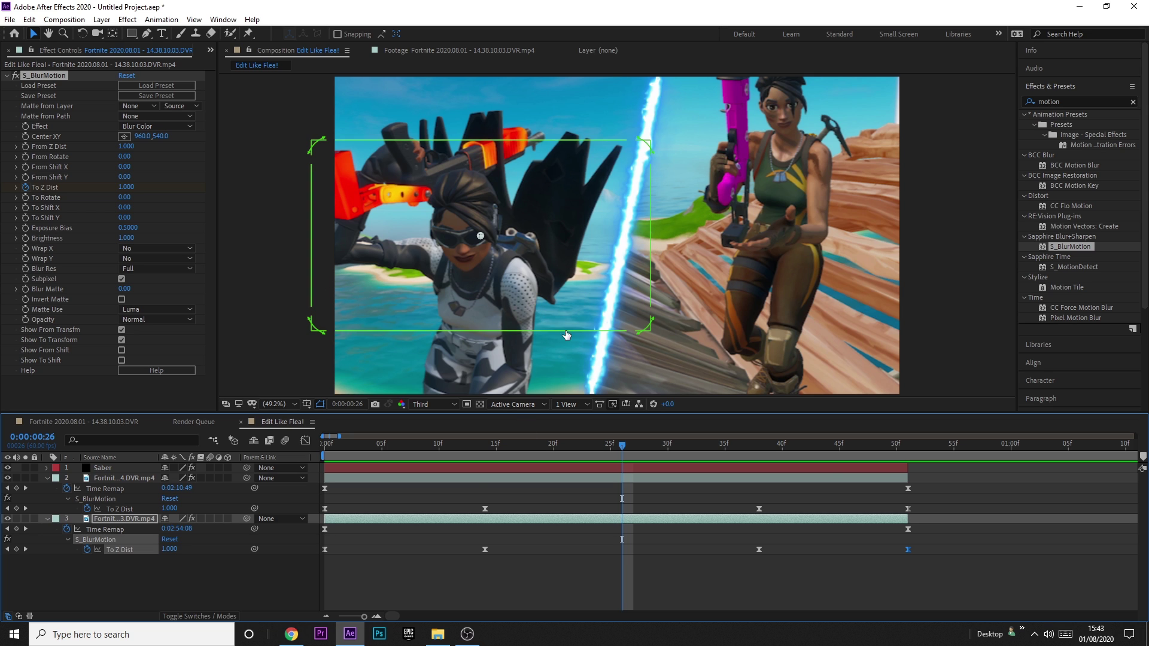
pyautogui.moveTo(622, 446); pyautogui.dragTo(553, 466)
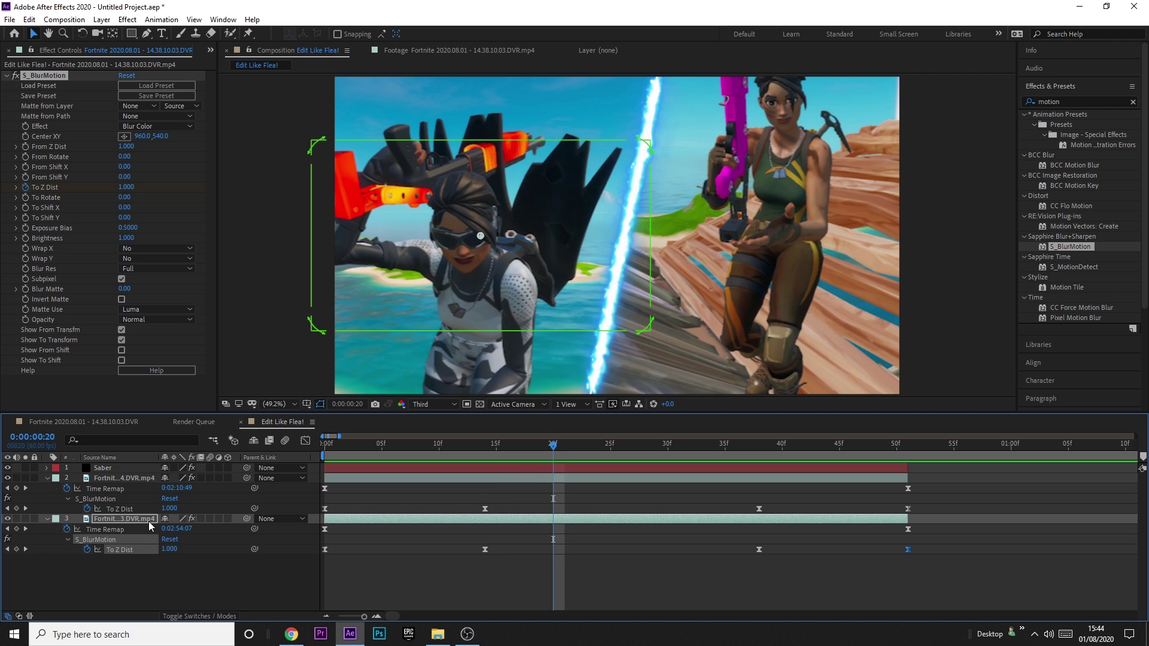